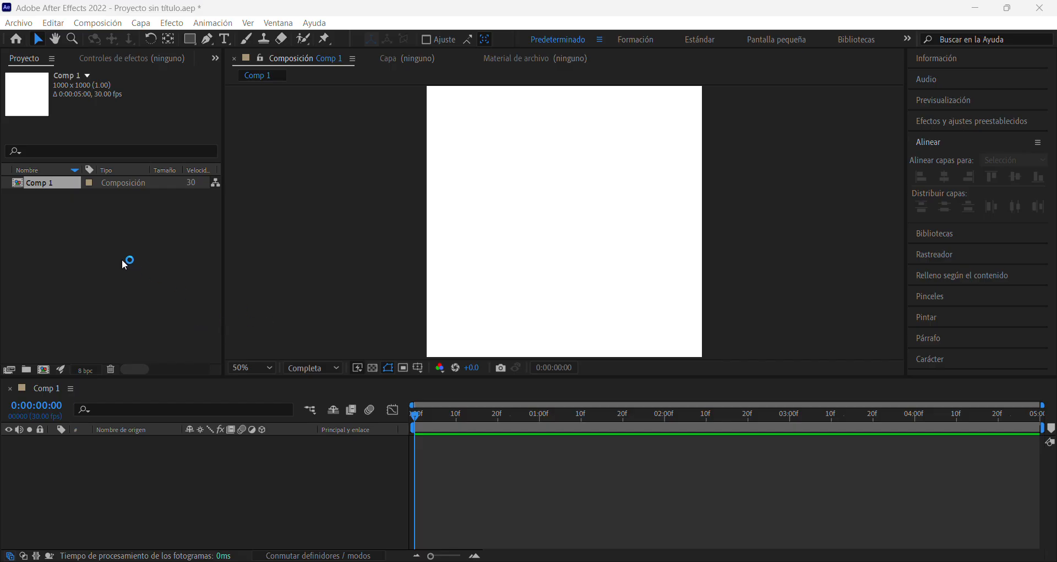
- Draw a square around the middle of Comp 1 with the Rectangle tool, spanning about 60% of the composition's width
left_click(191, 42)
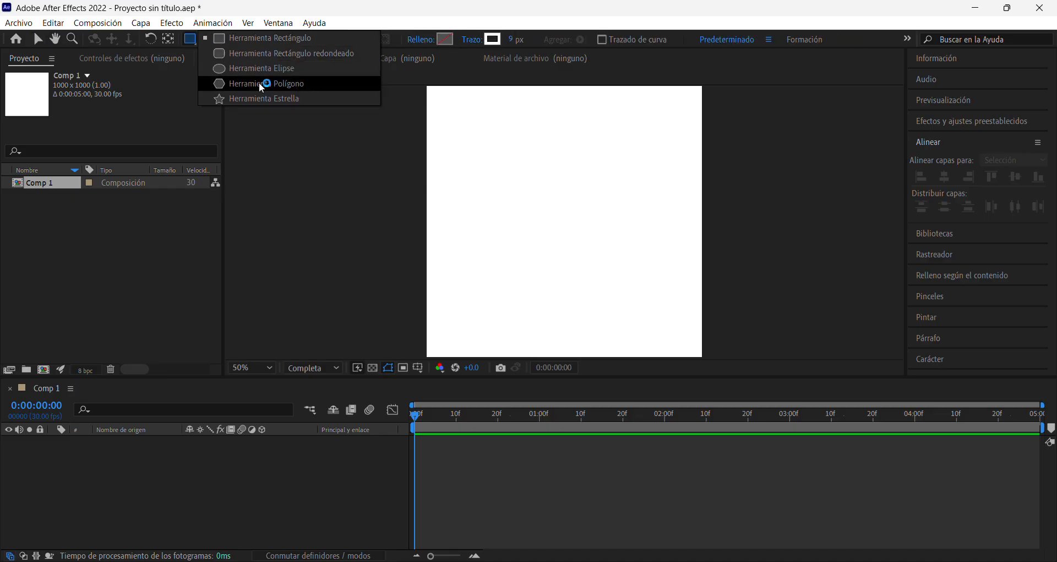
left_click(275, 39)
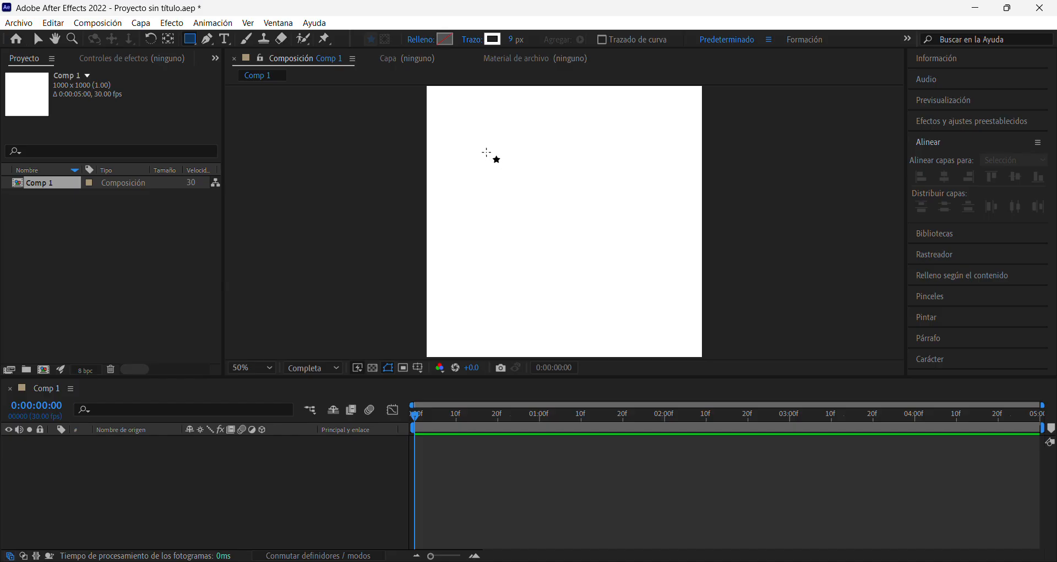
left_click_drag(483, 141, 649, 299)
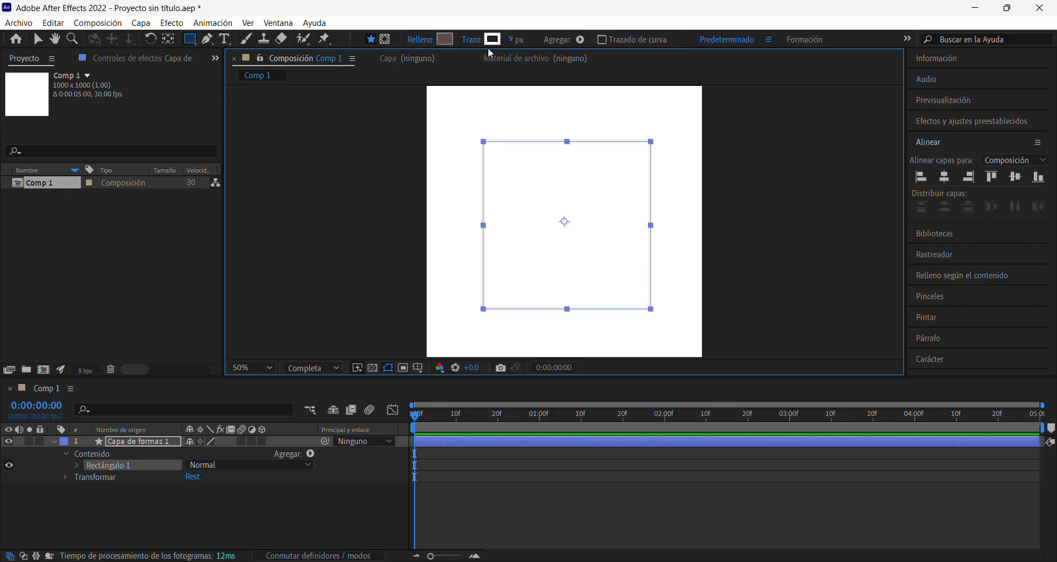
- Set the square's fill type to solid color in white and deselect the shape layer
left_click(421, 41)
left_click(648, 154)
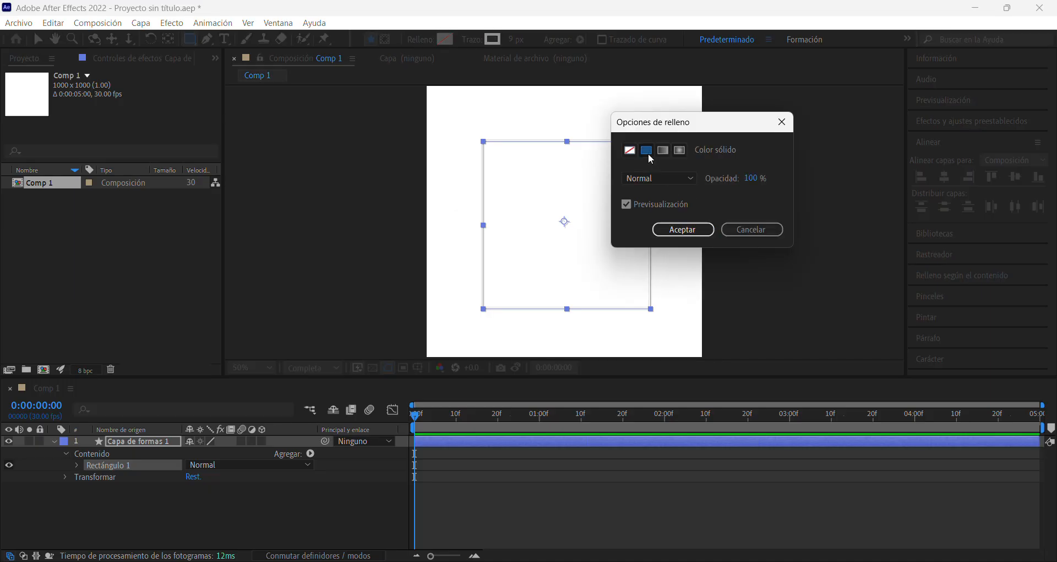
left_click(669, 230)
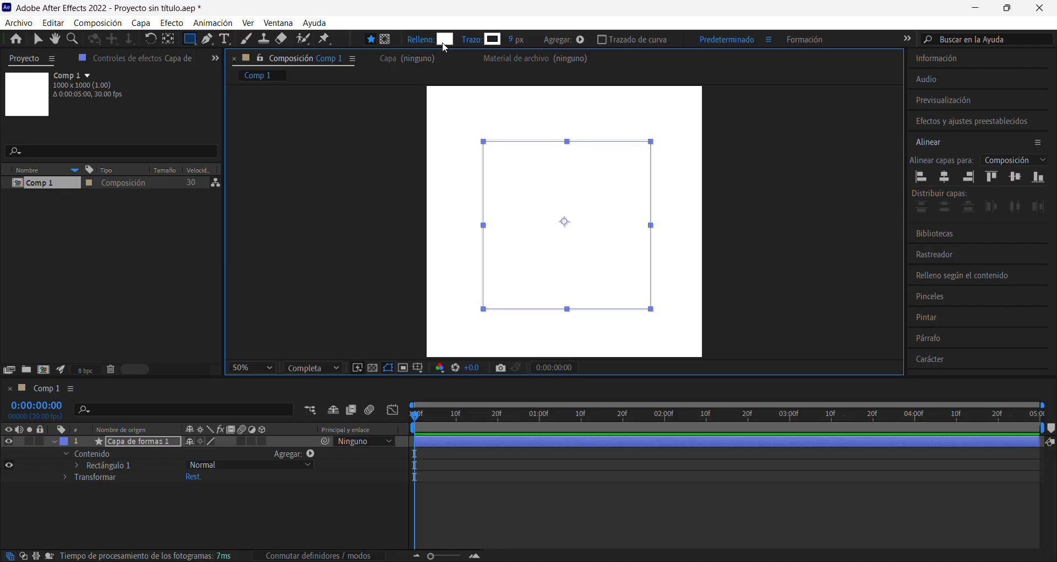
left_click(266, 506)
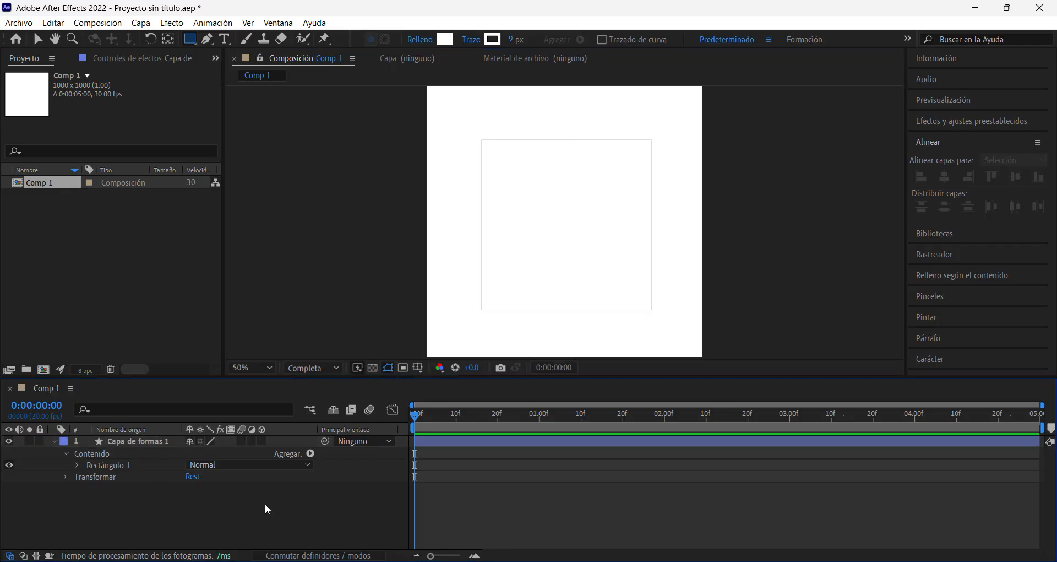
- Change the background color of Comp 1 to black in the composition settings
key("ctrl+k")
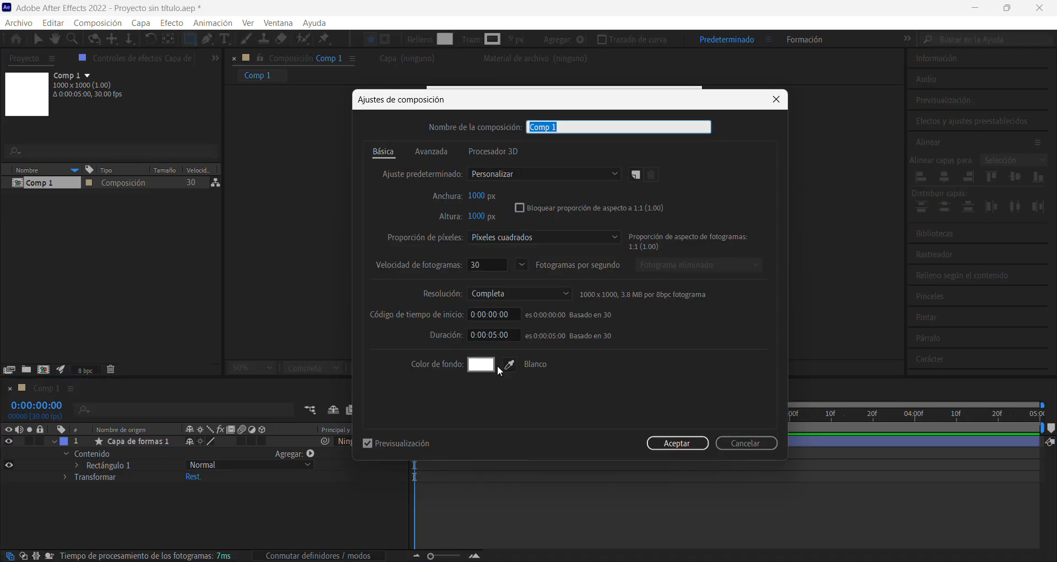
left_click(482, 366)
left_click_drag(485, 484, 435, 528)
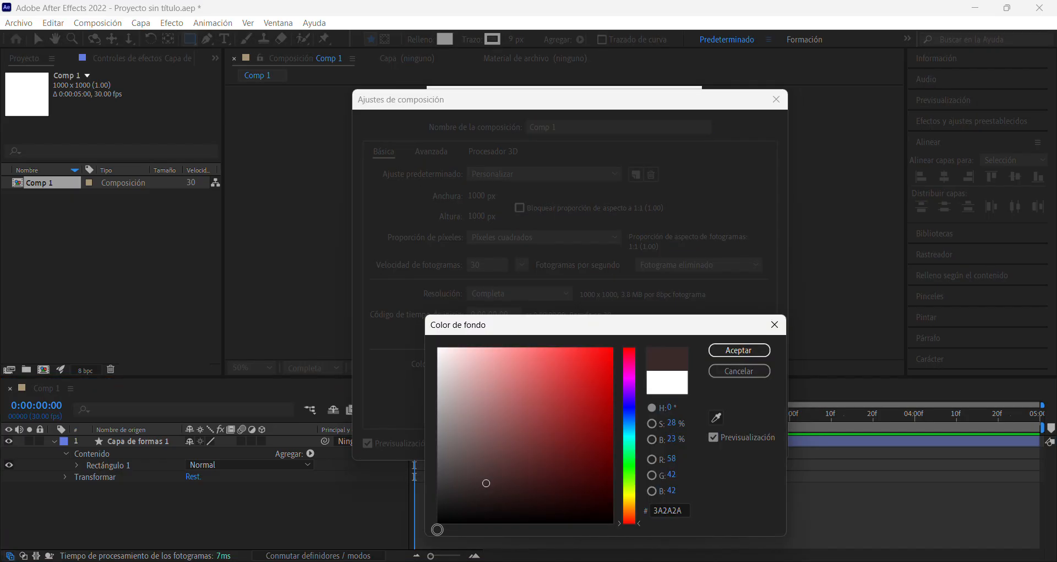
left_click(757, 353)
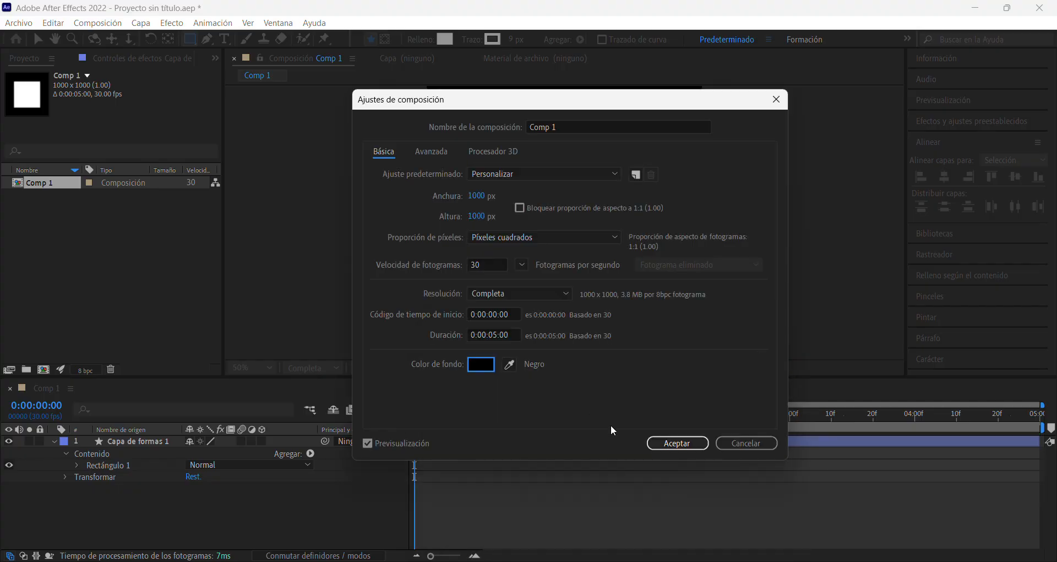
left_click(674, 441)
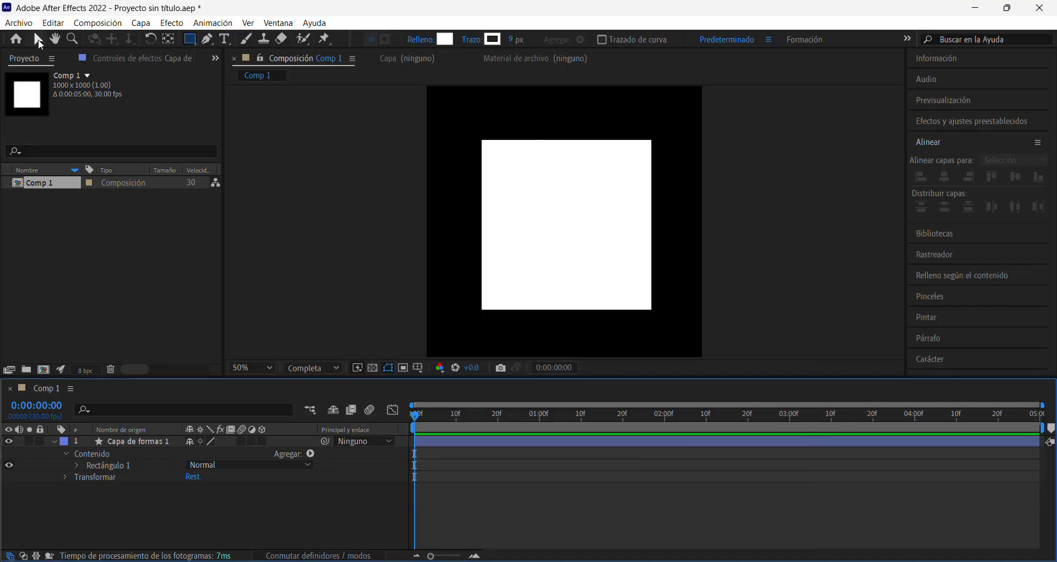
key("v")
left_click(580, 246)
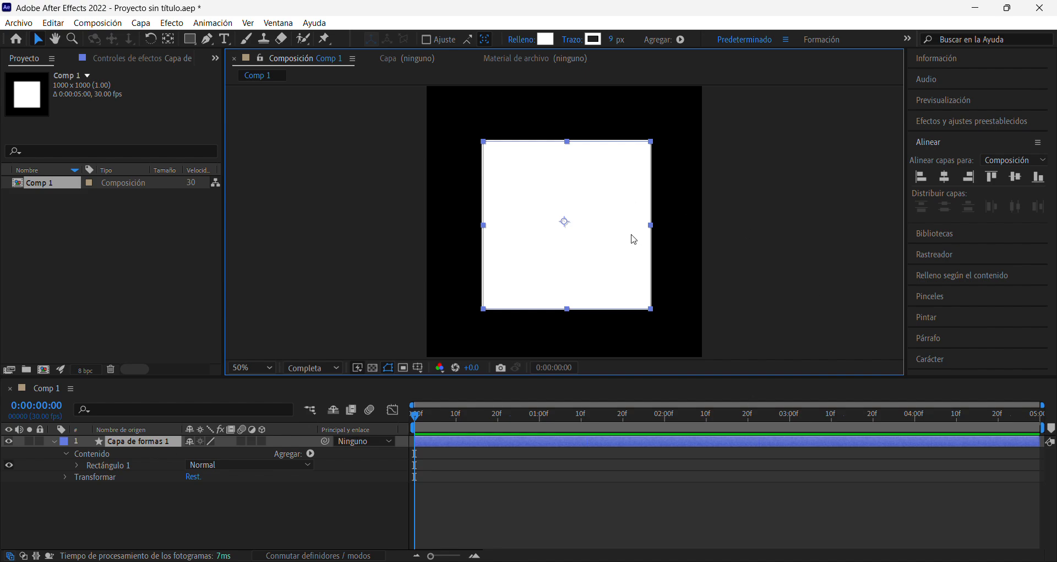
left_click(365, 242)
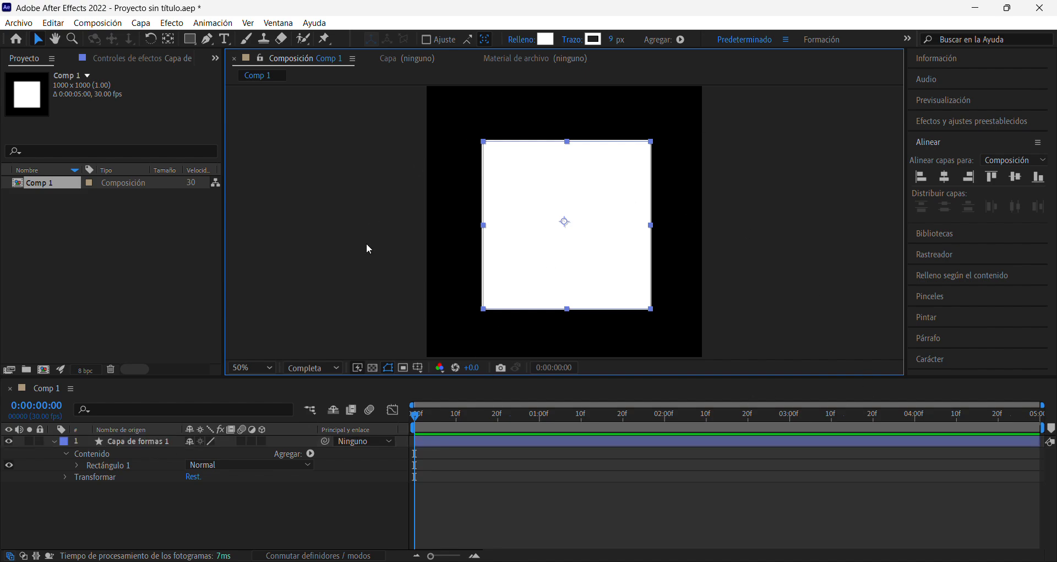
left_click(148, 440)
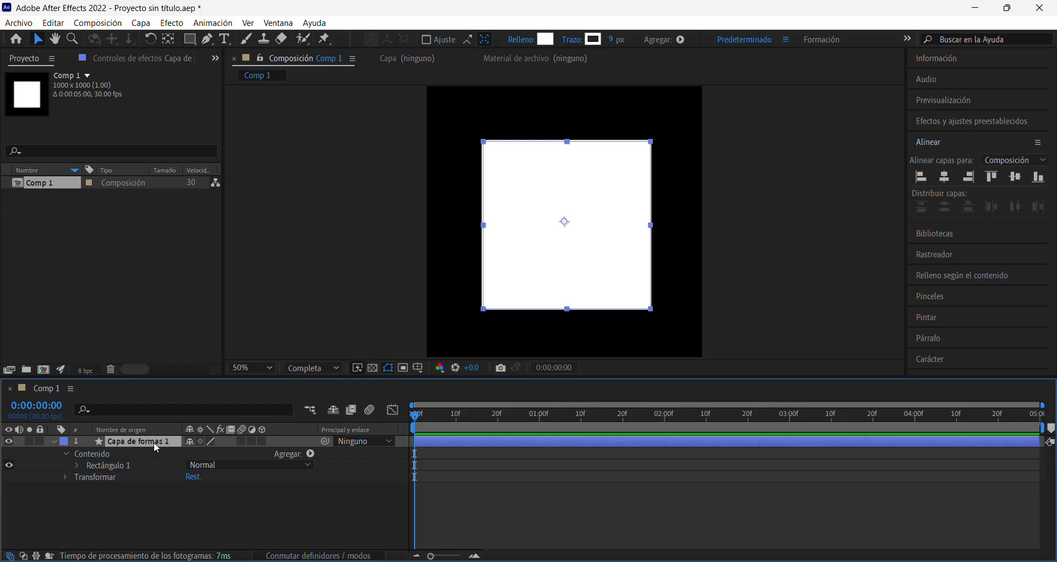
- With no layer selected, draw a circle the same size as the square and over it with the Ellipse tool
left_click(264, 247)
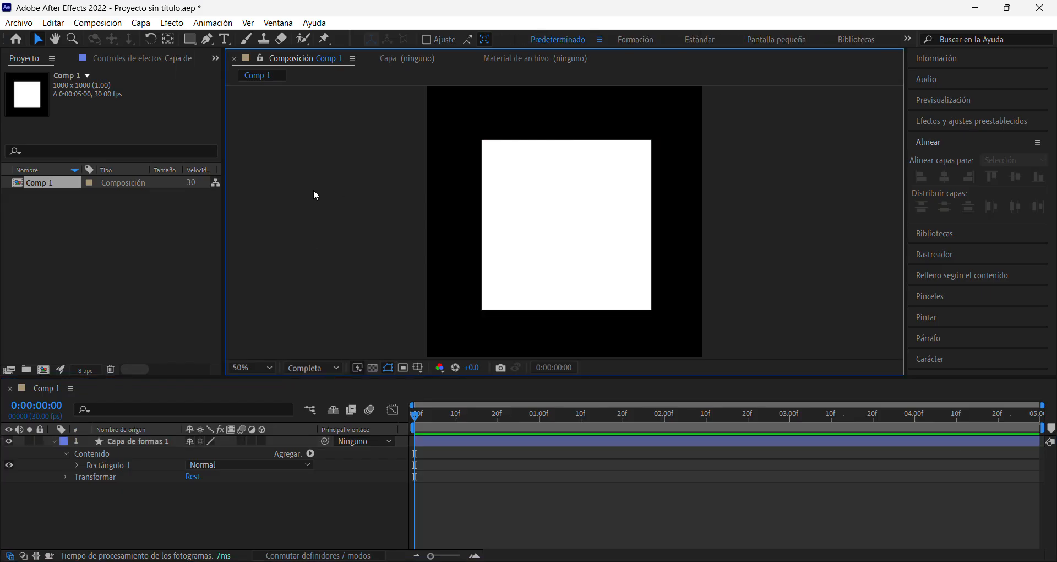
left_click_drag(195, 39, 239, 68)
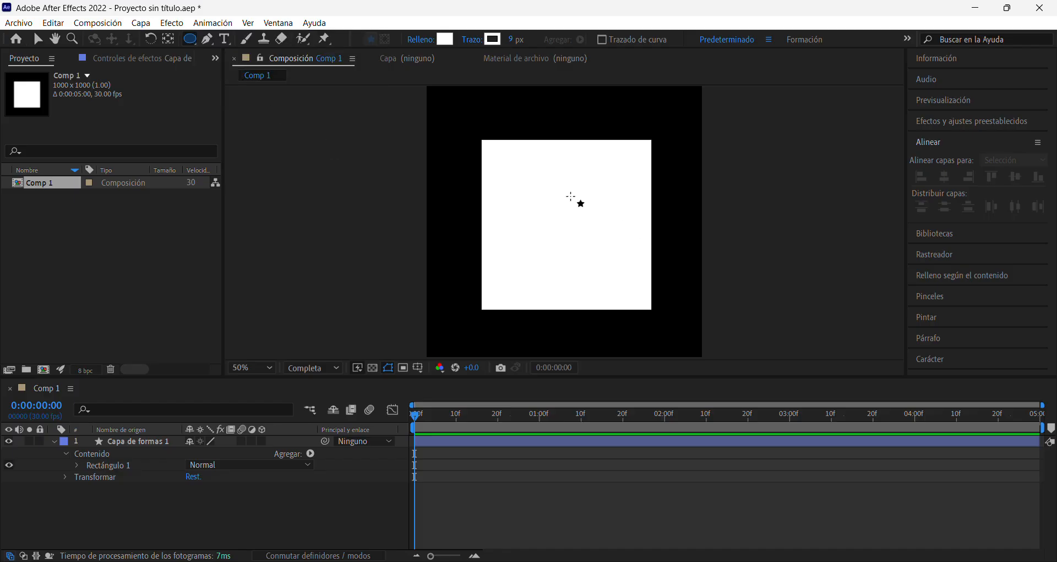
left_click_drag(515, 184, 618, 307)
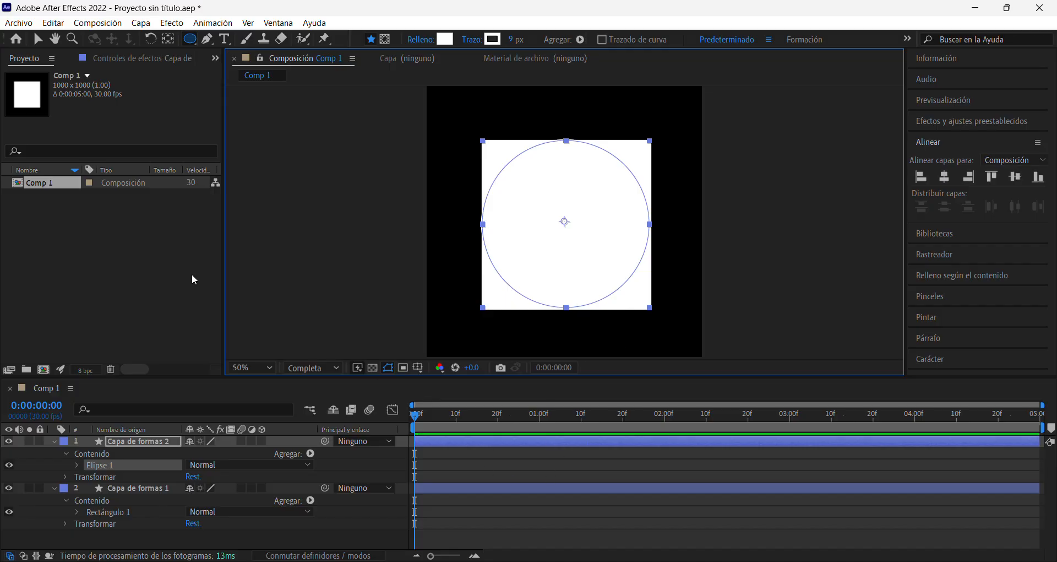
left_click(42, 44)
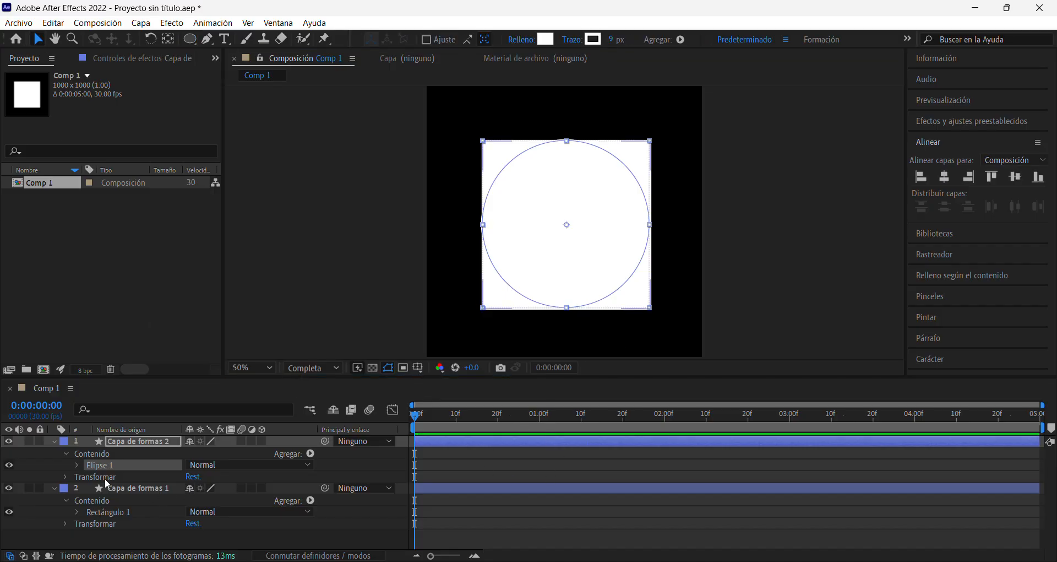
- Hide the circle's layer and center the square horizontally and vertically in the composition
left_click(9, 440)
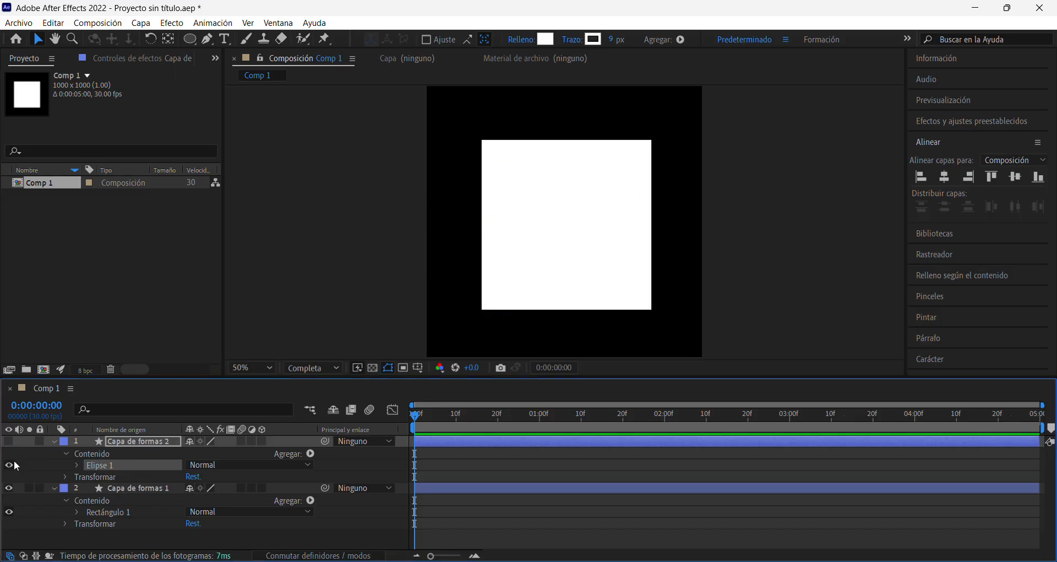
left_click(167, 488)
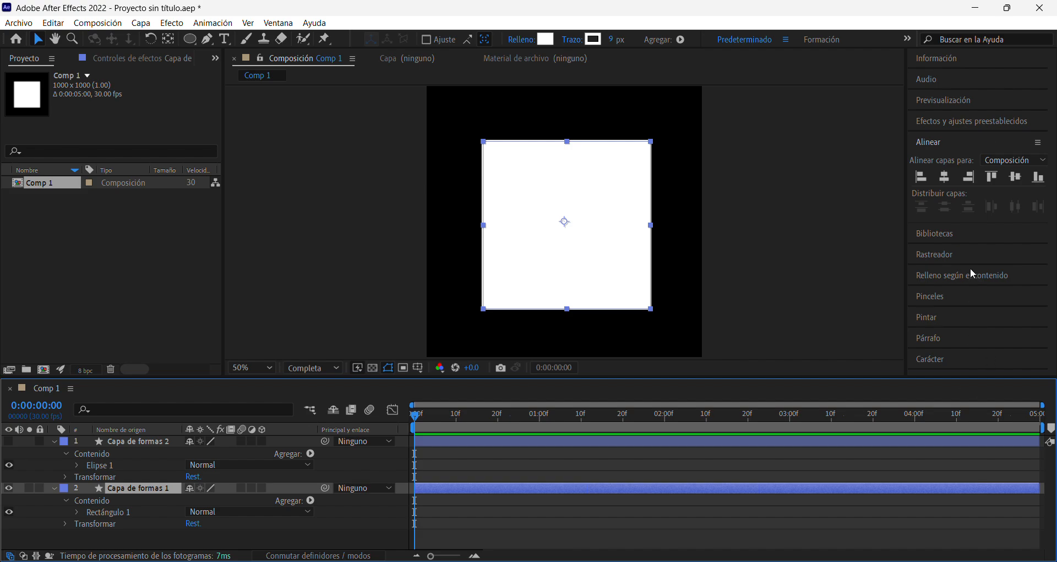
left_click(929, 143)
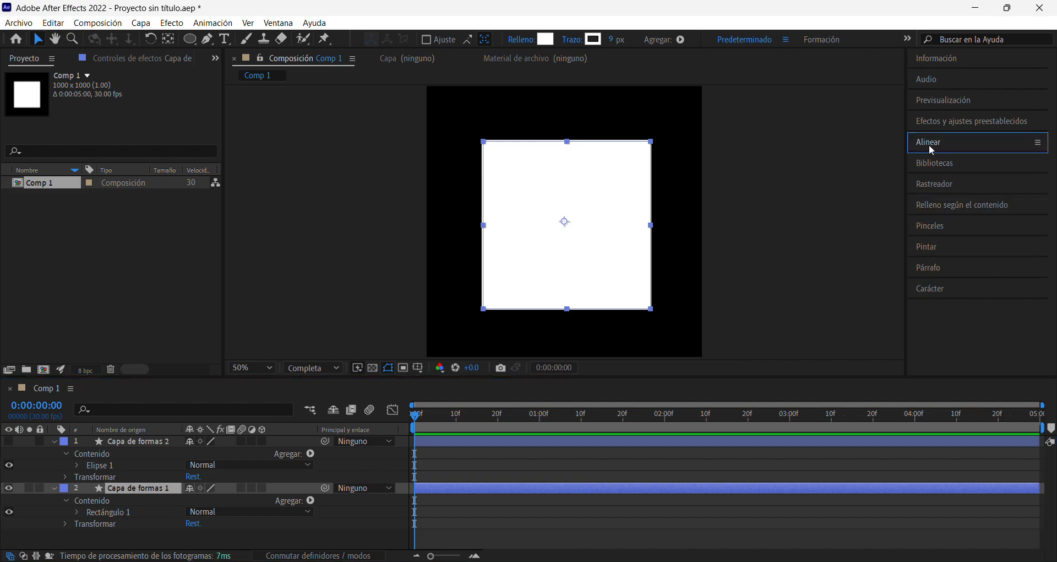
left_click(285, 25)
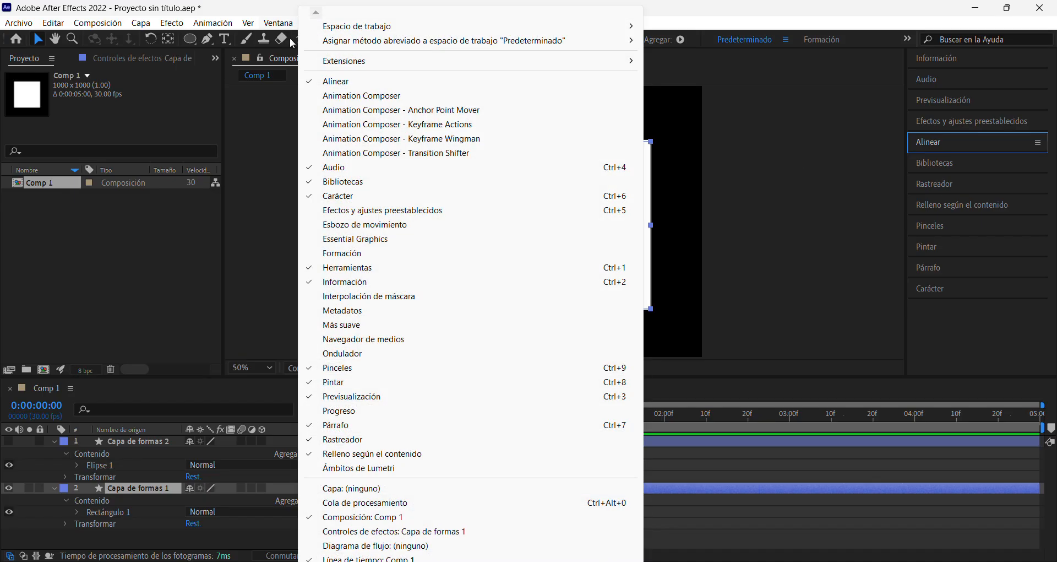
left_click(389, 87)
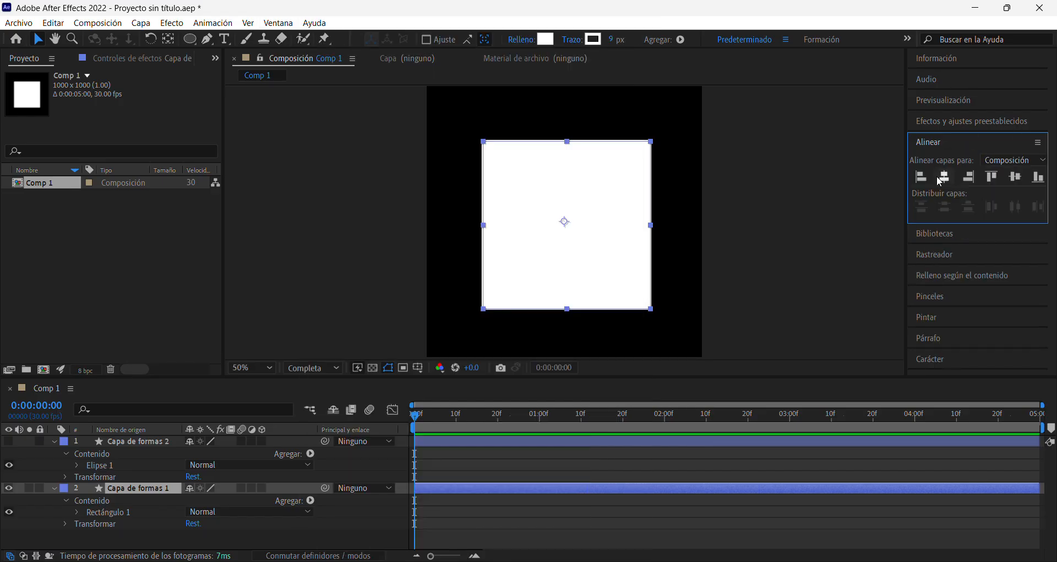
left_click(950, 180)
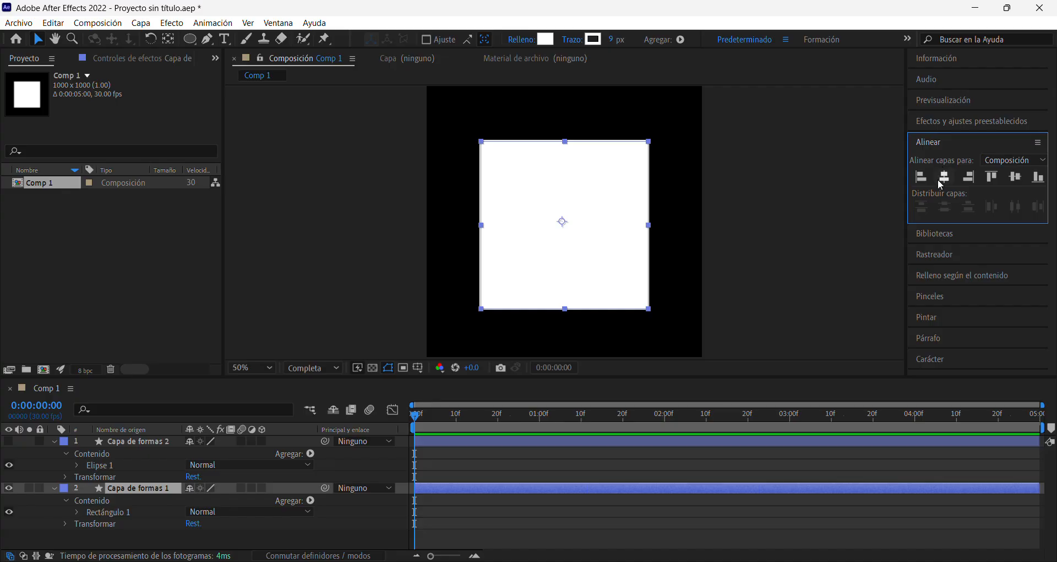
left_click(1016, 178)
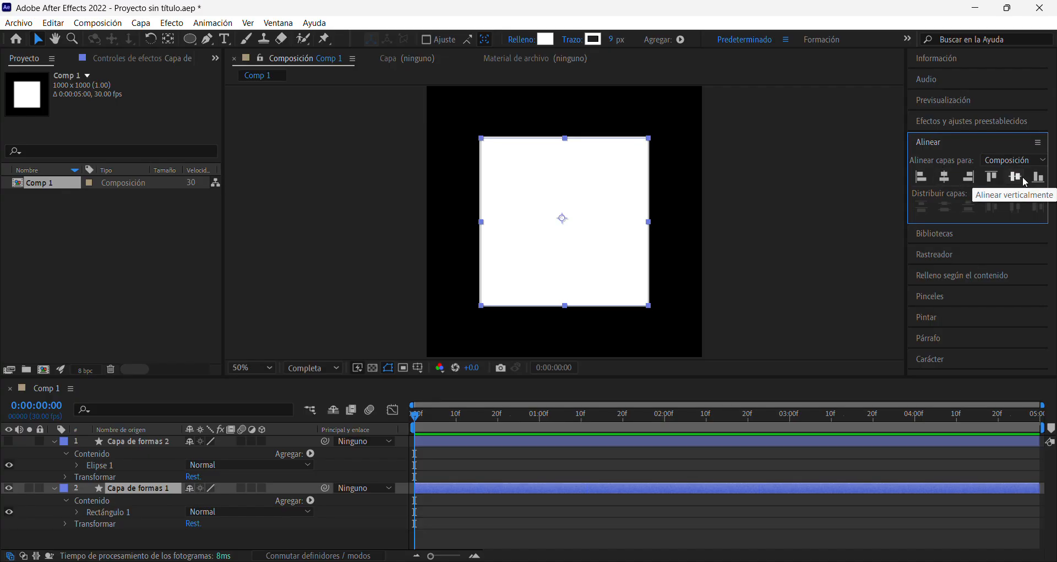
- Show the circle's layer, hide the square's layer, and center the circle horizontally and vertically in the composition
key("comma")
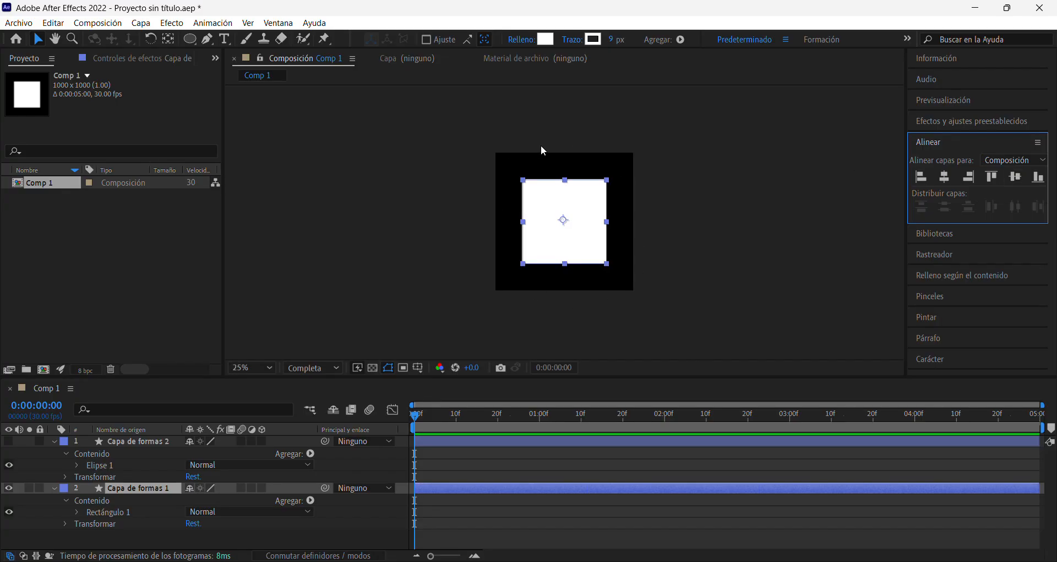
left_click(132, 440)
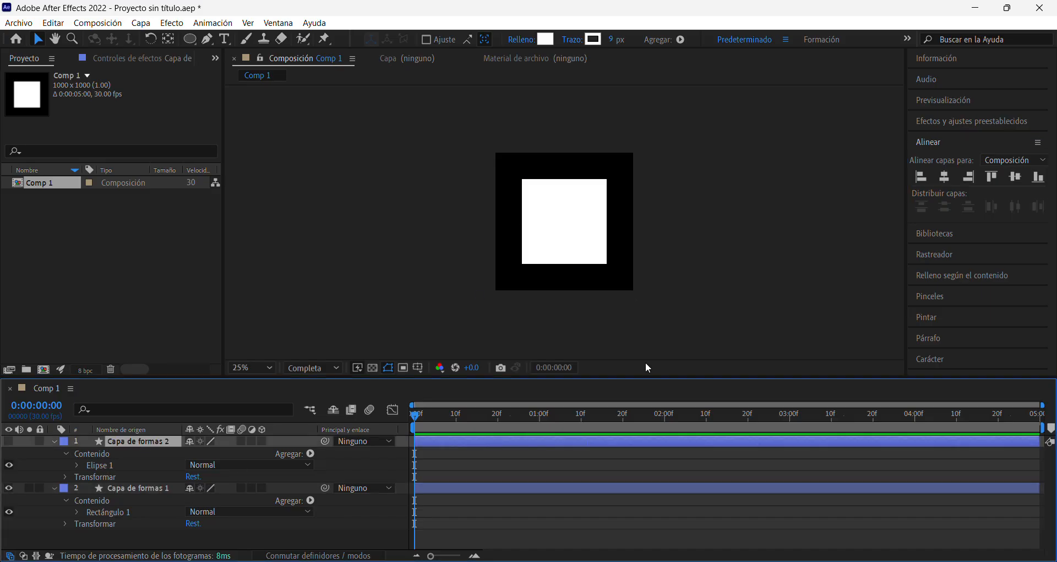
left_click(9, 441)
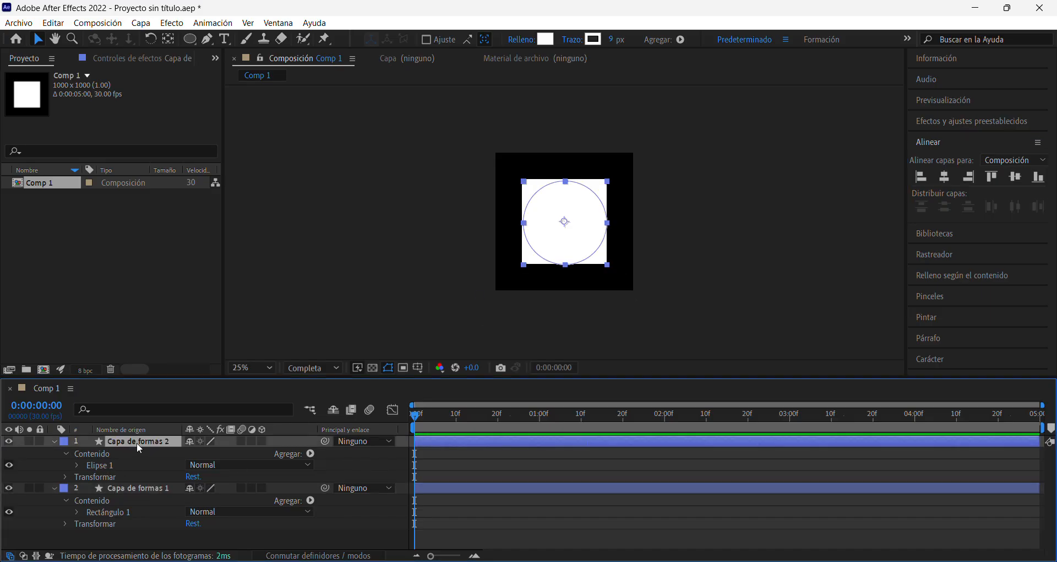
key("period")
key("period")
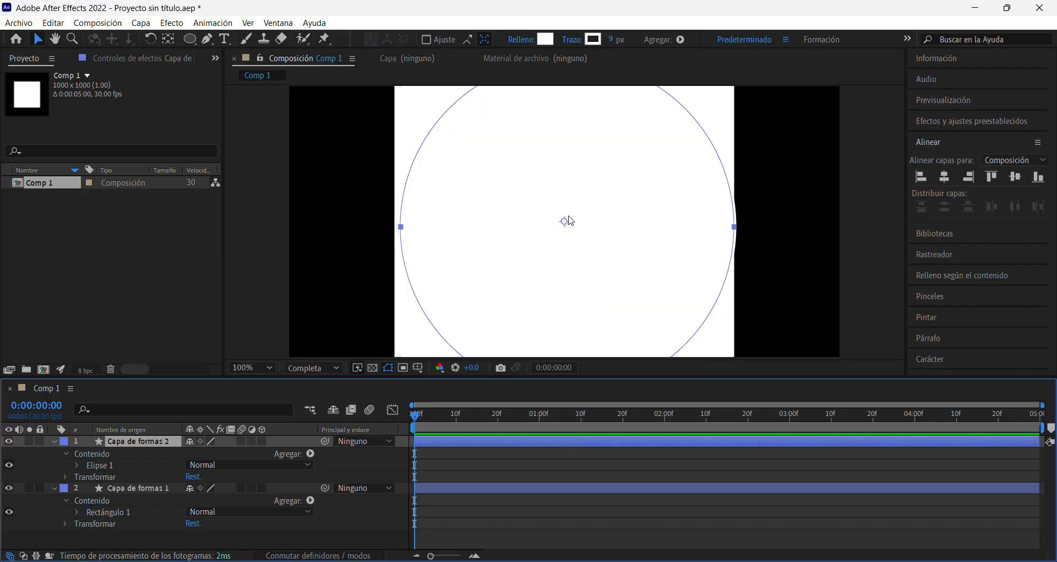
key("comma")
left_click(9, 488)
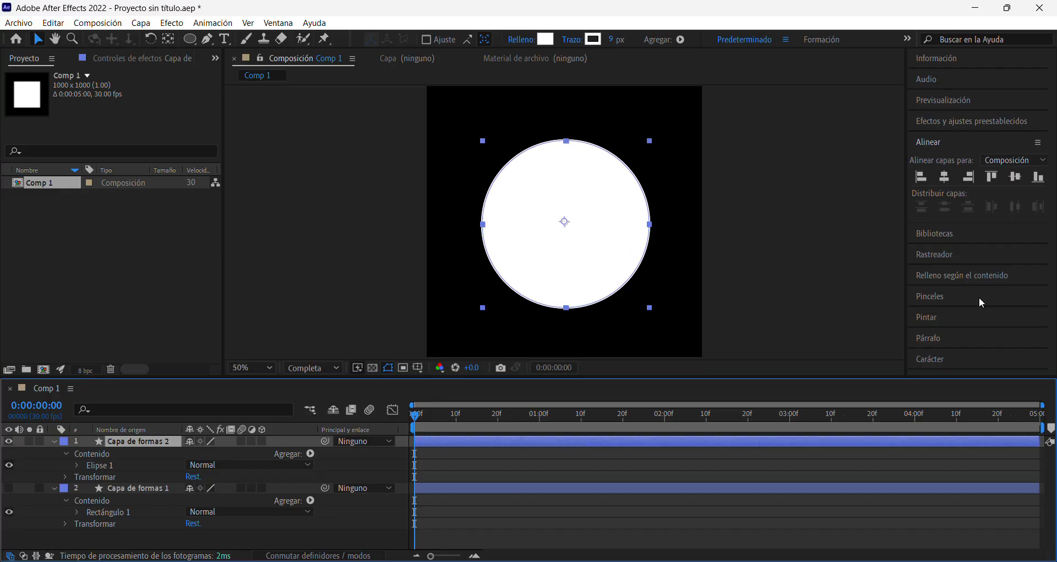
left_click(945, 177)
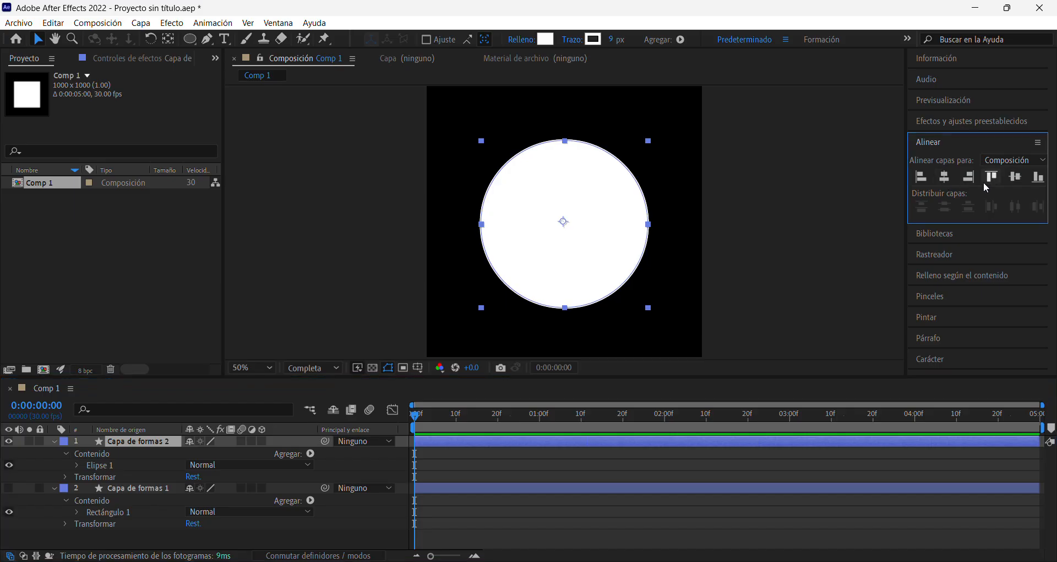
left_click(1014, 177)
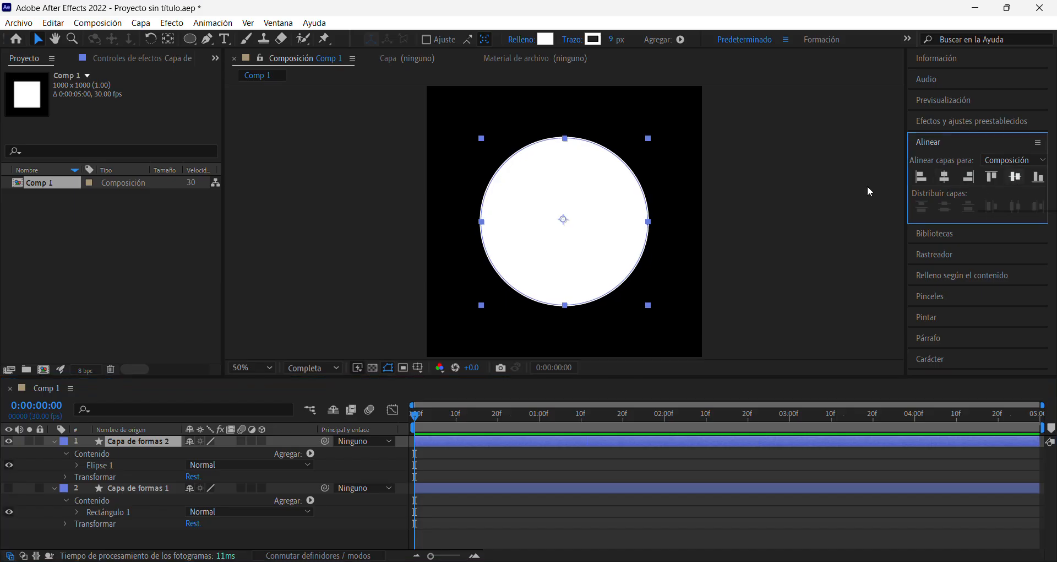
- Leave both the circle and square layers visible and select the square's layer, Capa de formas 1
left_click(9, 441)
left_click(9, 488)
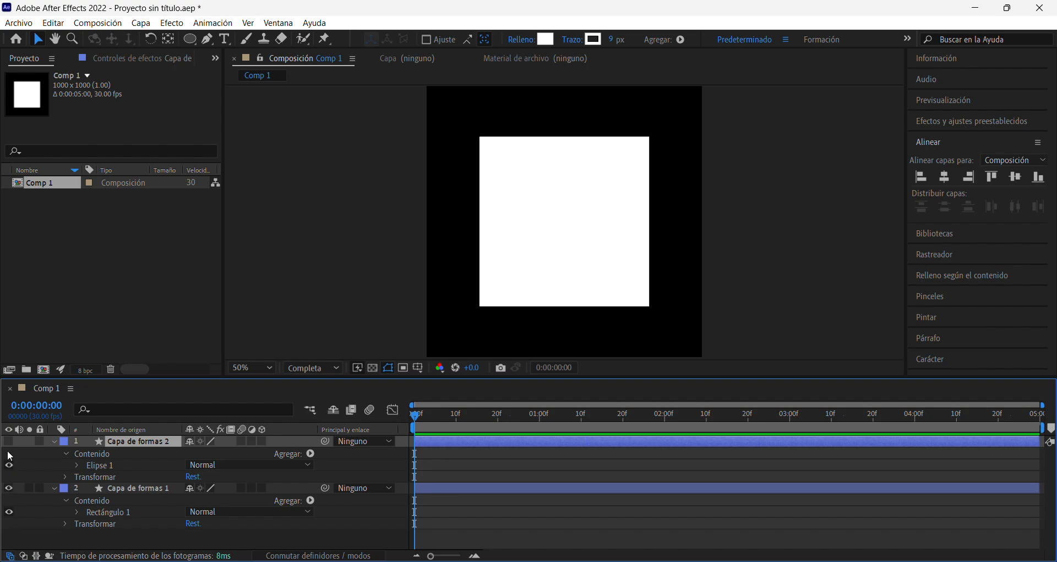
left_click(9, 440)
left_click(451, 204)
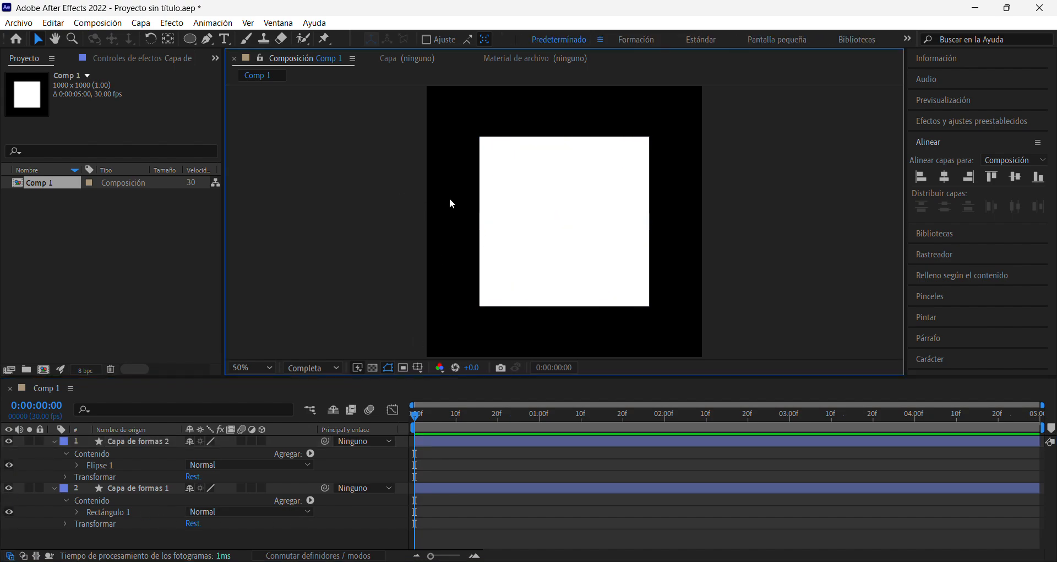
left_click(494, 153)
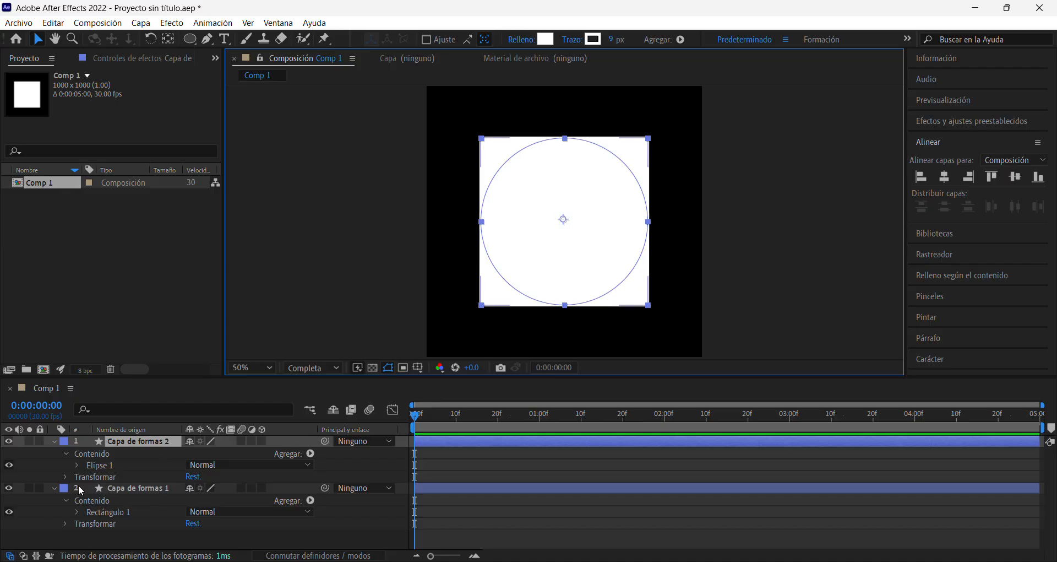
left_click(128, 488)
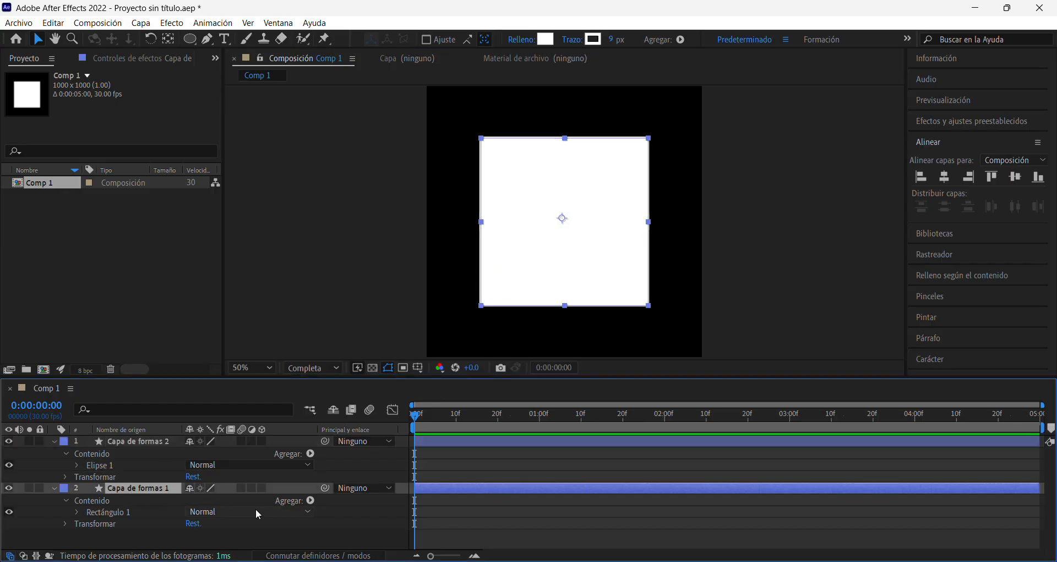
- Collapse the square's contents in the timeline and convert the circle's Trazado elíptico 1 in Capa de formas 2 to a Bezier curve path
left_click(77, 513)
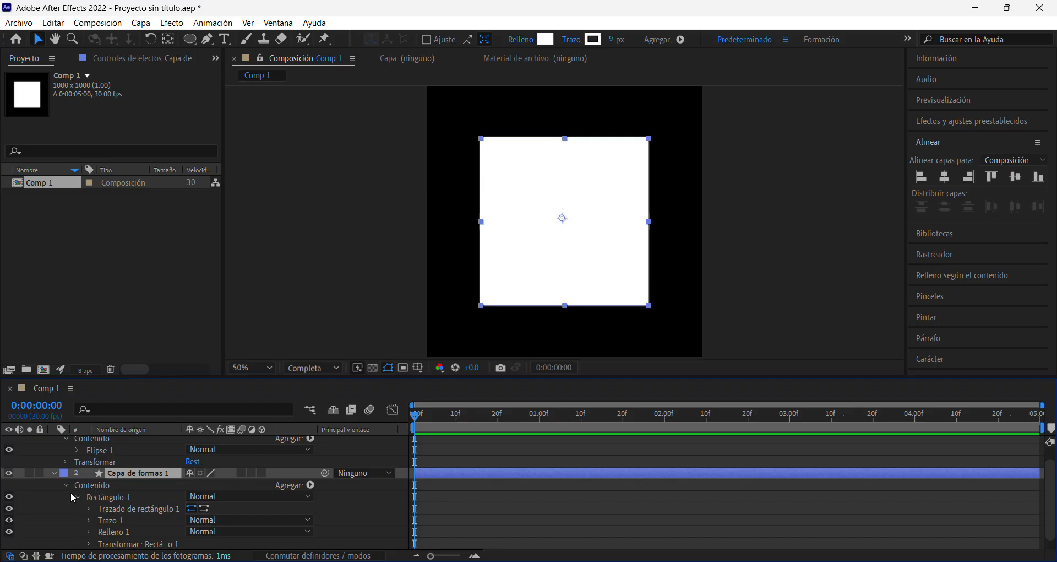
left_click(54, 473)
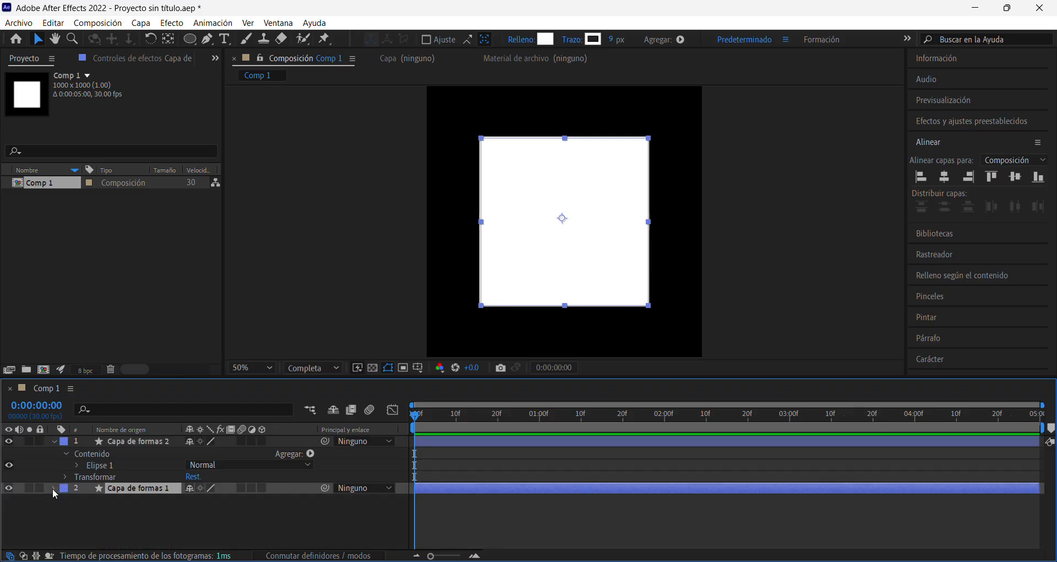
left_click(52, 488)
left_click(66, 473)
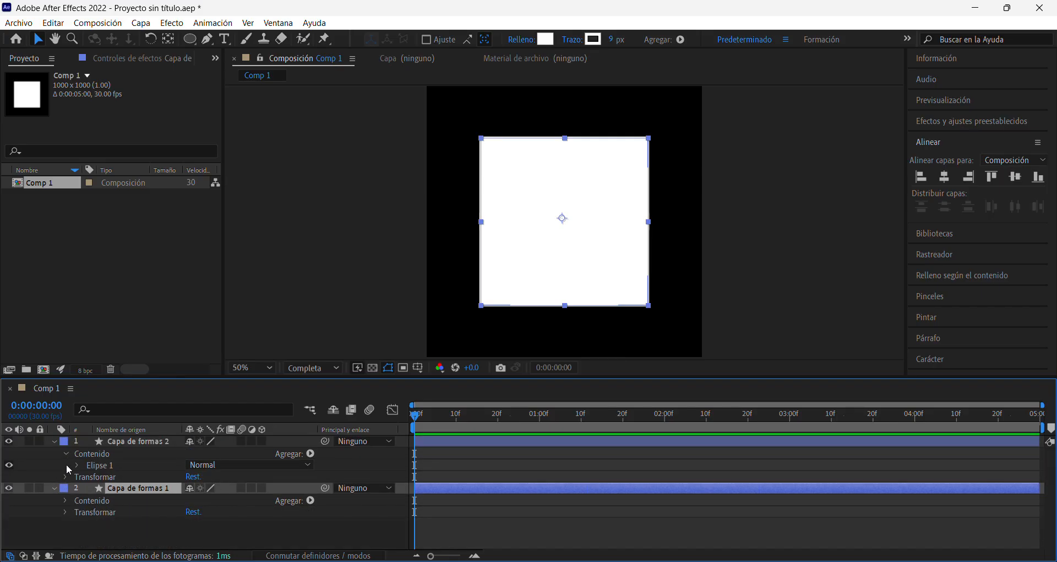
left_click(66, 454)
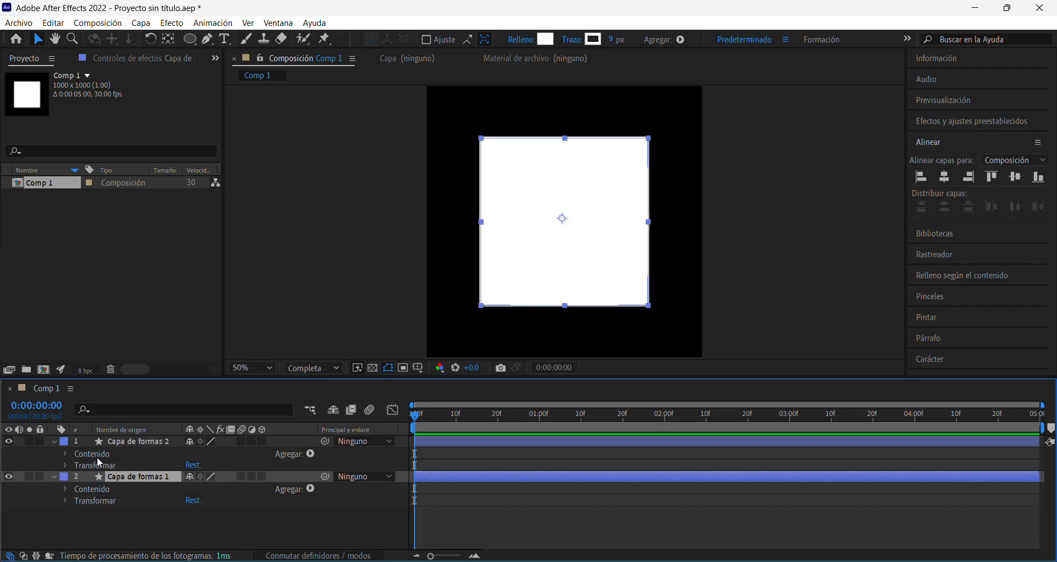
left_click(65, 453)
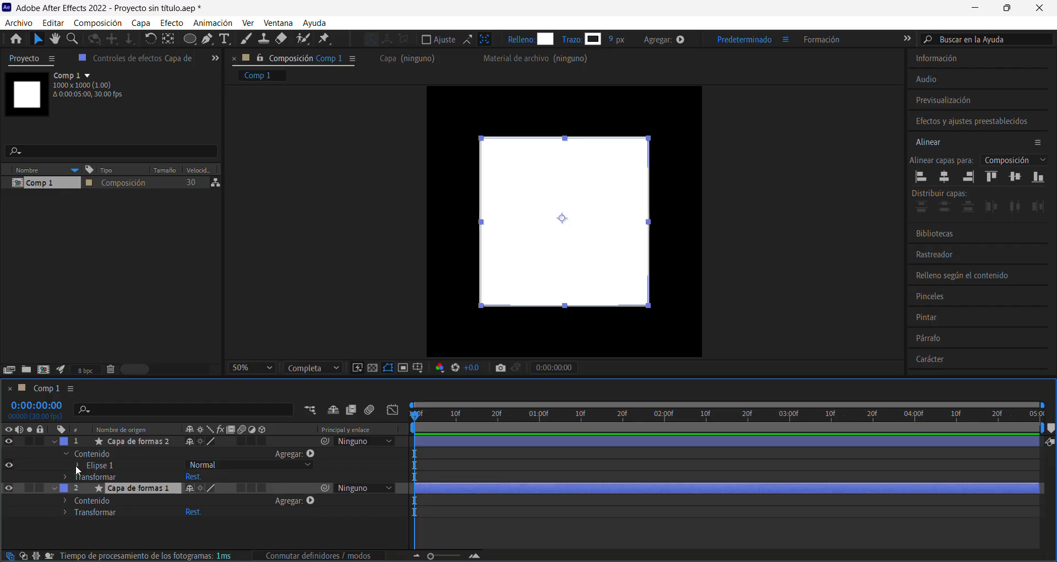
left_click(77, 465)
left_click(130, 478)
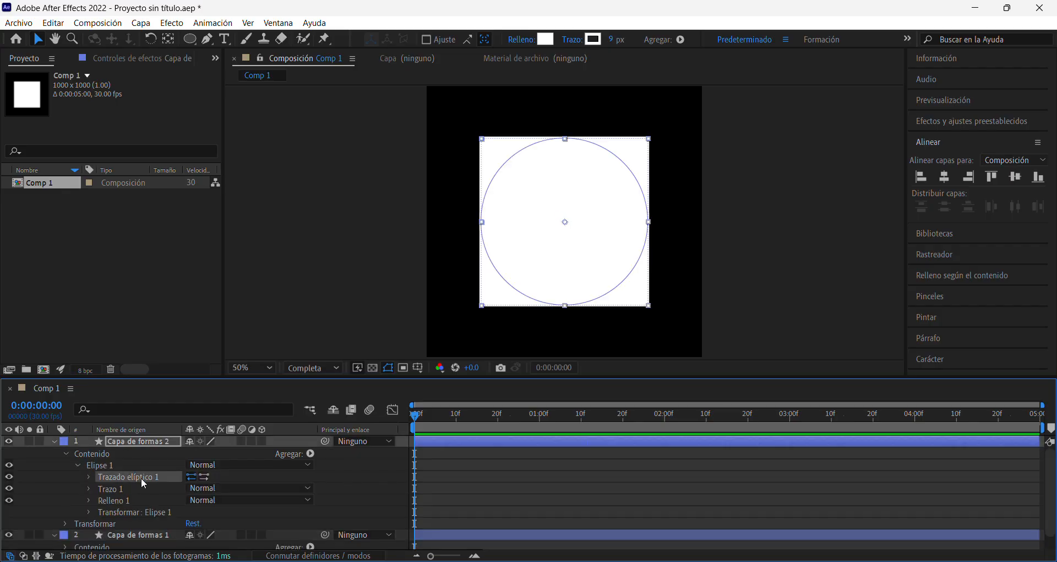
right_click(141, 477)
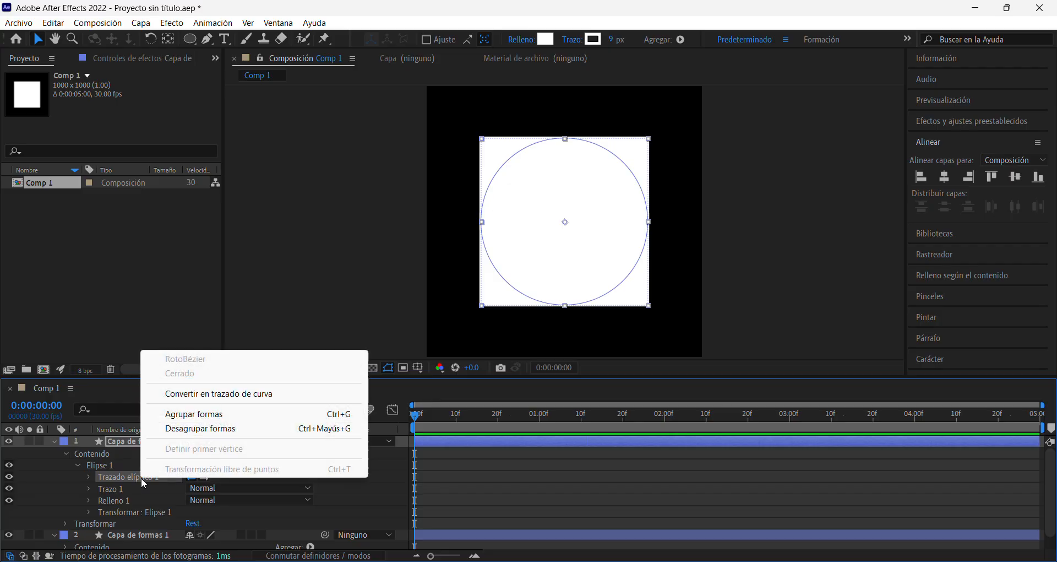
left_click(233, 394)
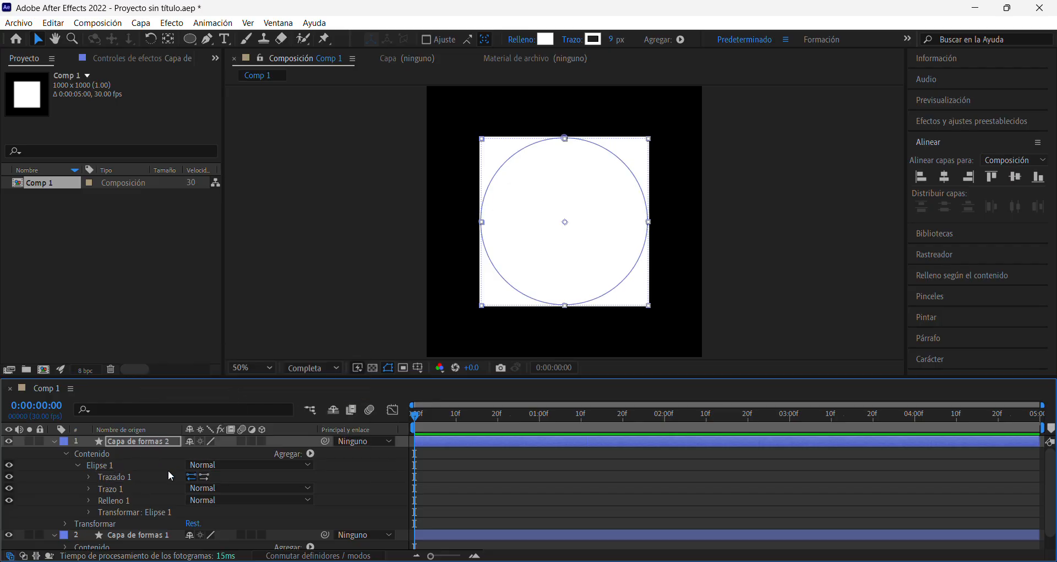
- Collapse the circle's layer and convert the square's Trazado de rectángulo 1 in Capa de formas 1 to a Bezier curve path
left_click(53, 441)
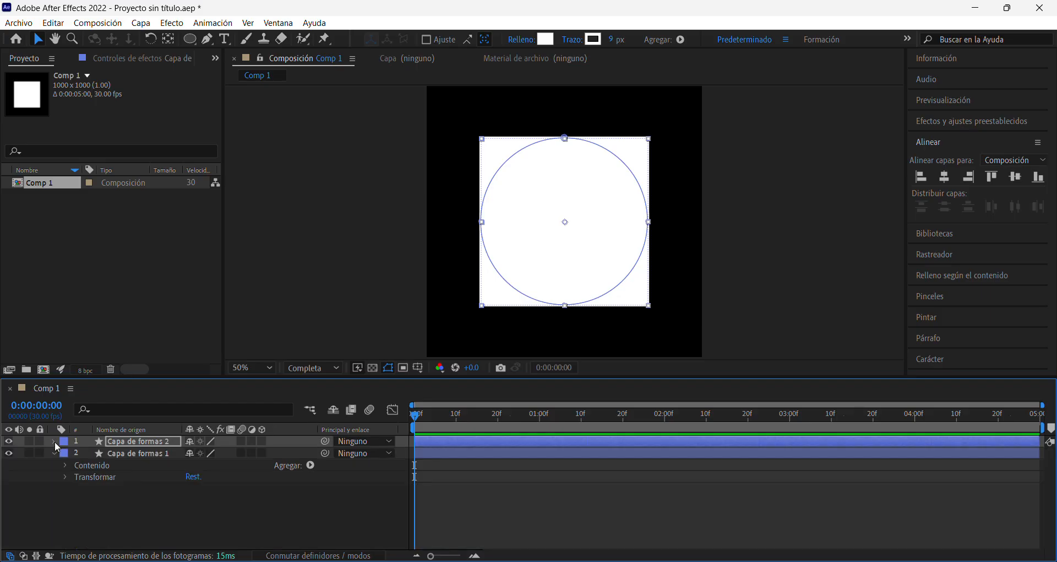
left_click(137, 453)
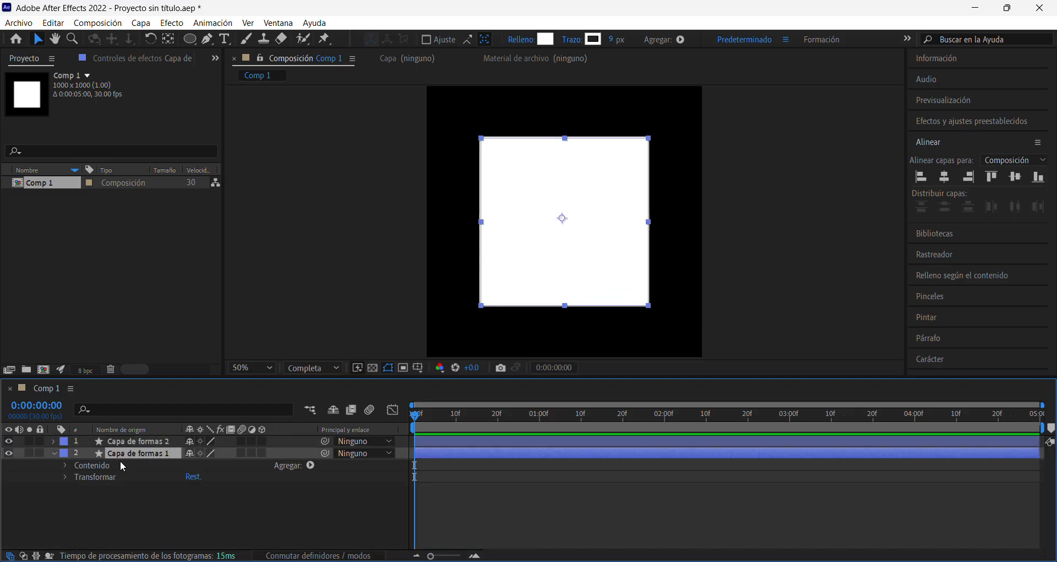
left_click(54, 453)
left_click(53, 452)
left_click(65, 466)
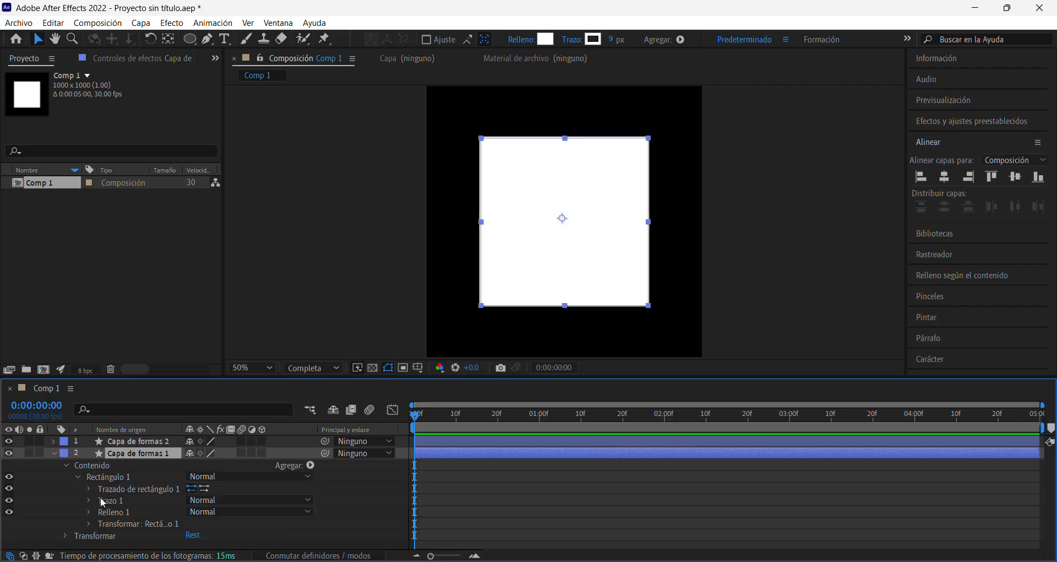
left_click(150, 490)
right_click(152, 489)
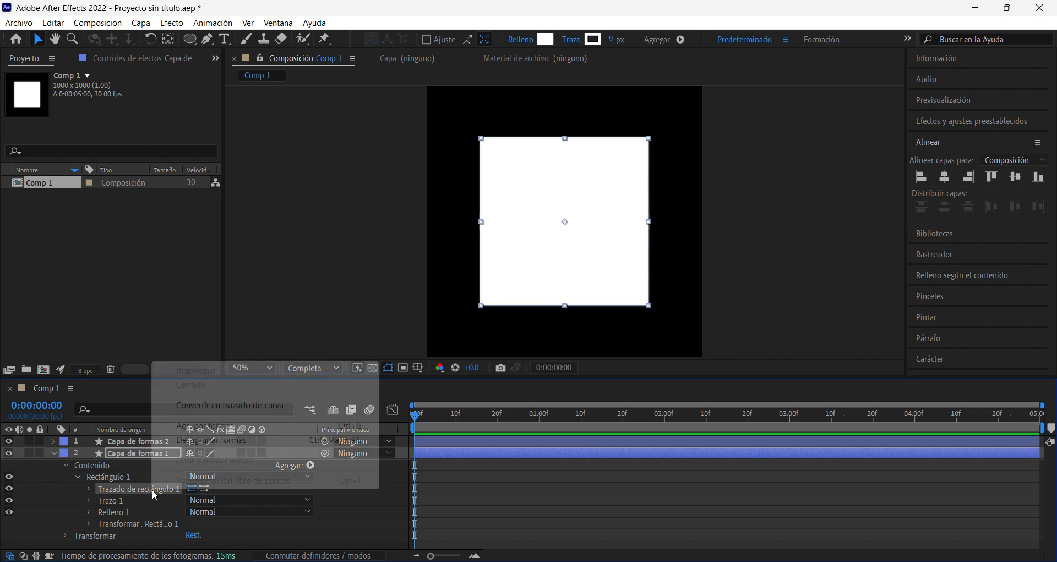
left_click(246, 408)
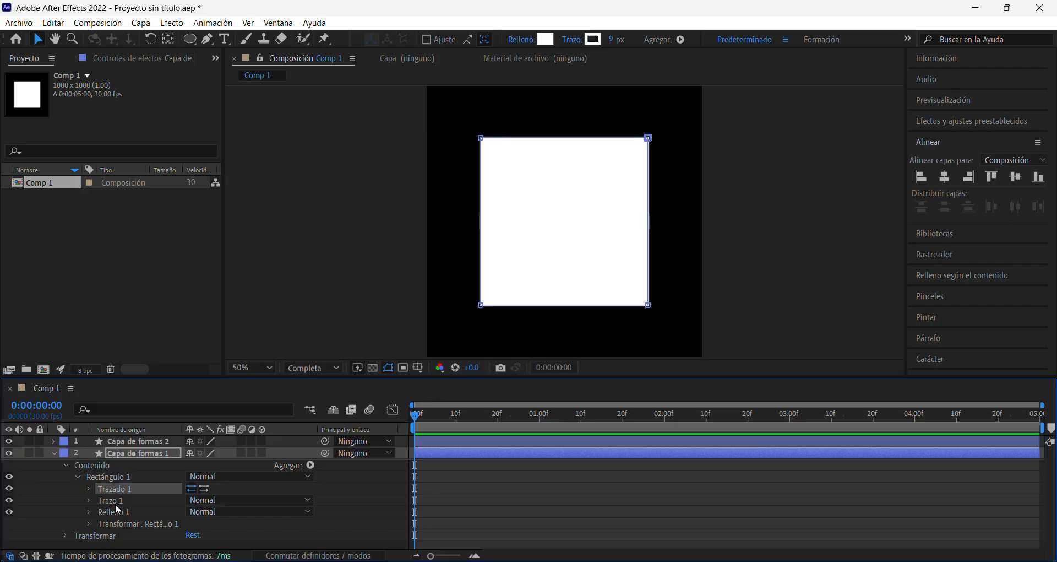
- Reveal the Trazado property of both shapes' paths and set a starting keyframe on each at 0:00:00:00
left_click(89, 488)
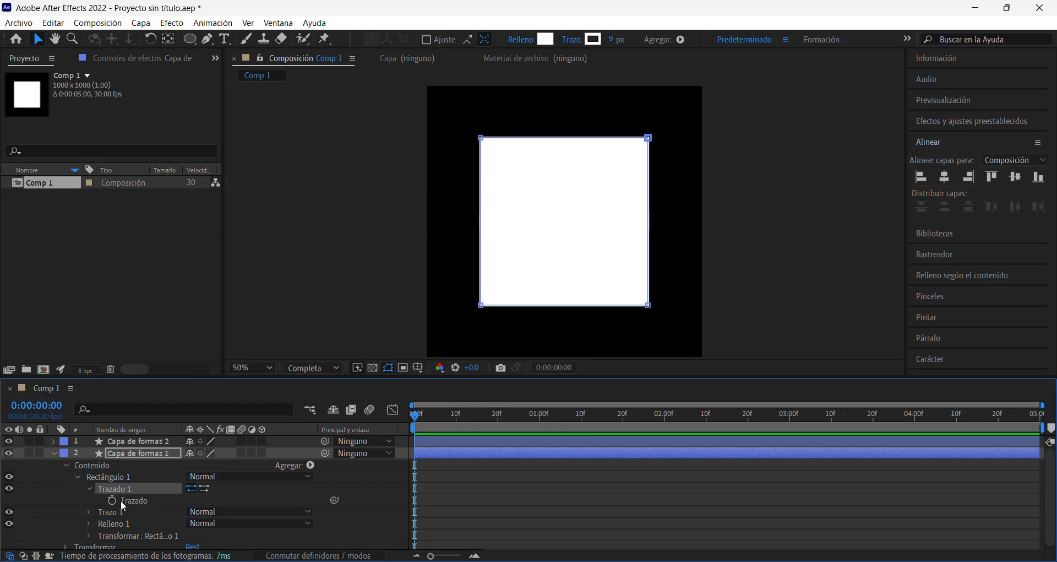
left_click(53, 441)
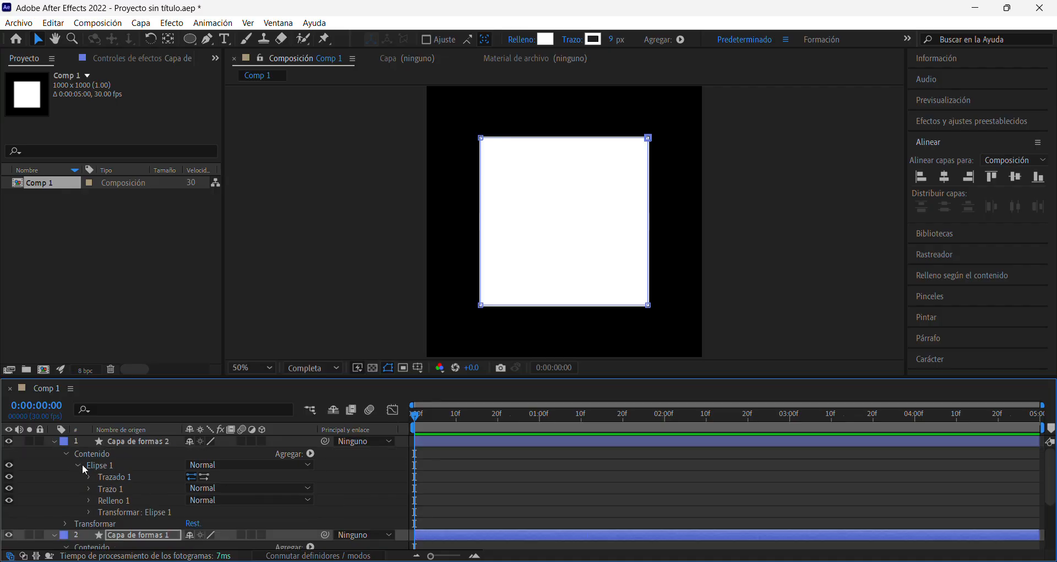
left_click(100, 476)
left_click(89, 477)
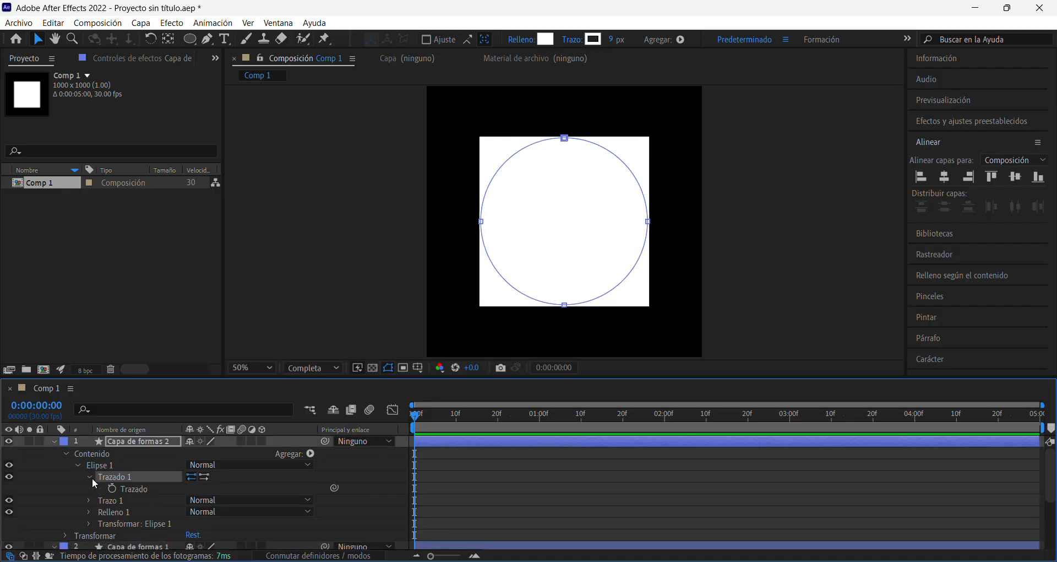
scroll(141, 490, "down", 3)
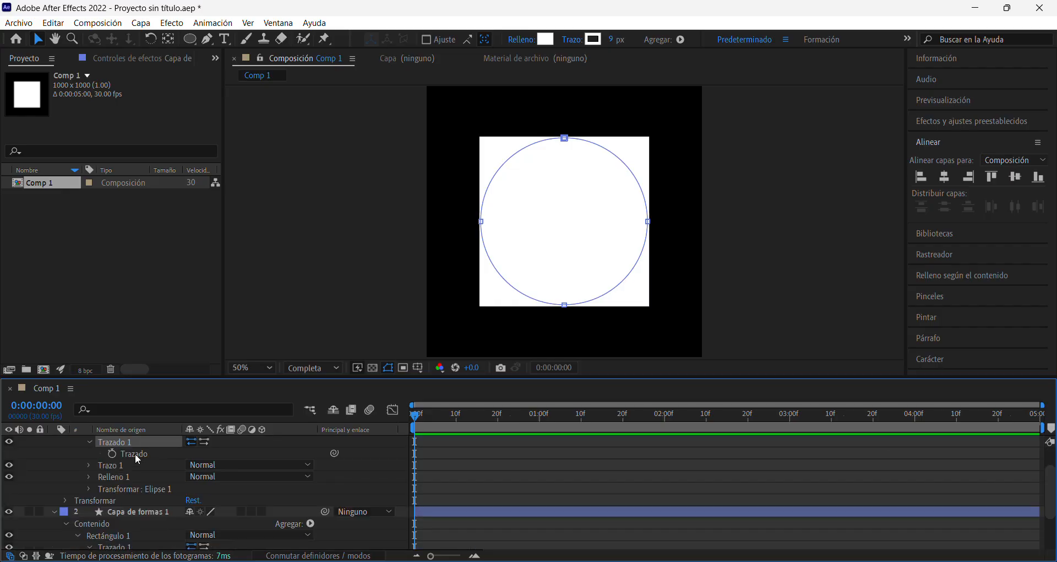
scroll(147, 523, "down", 3)
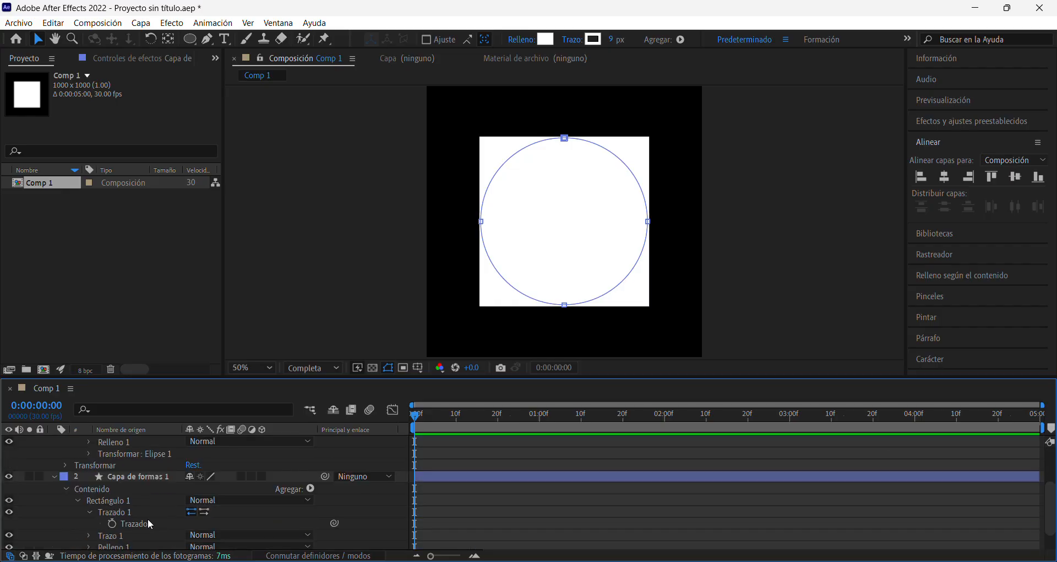
left_click(138, 523)
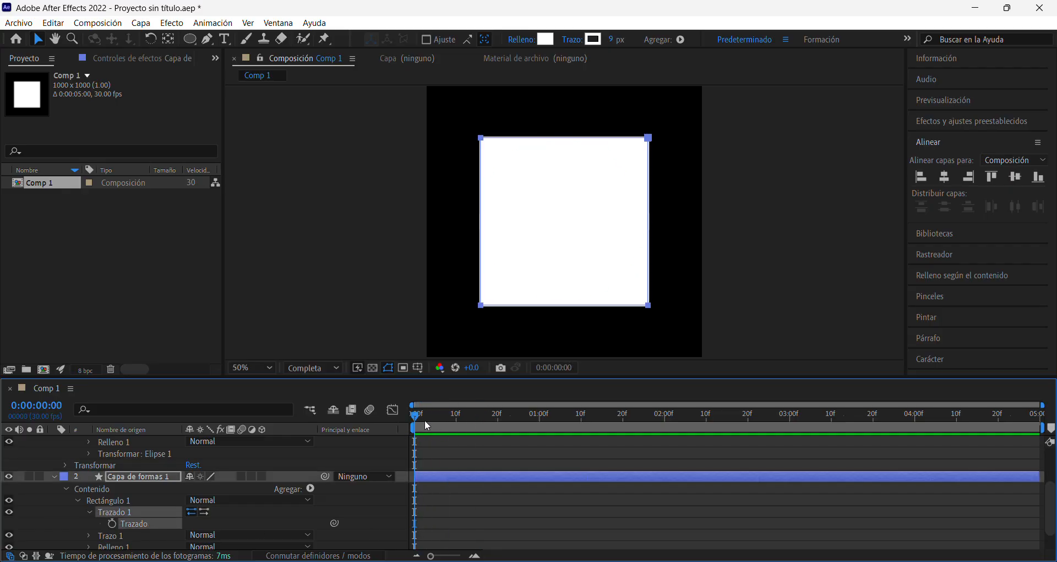
left_click(112, 523)
scroll(133, 501, "up", 3)
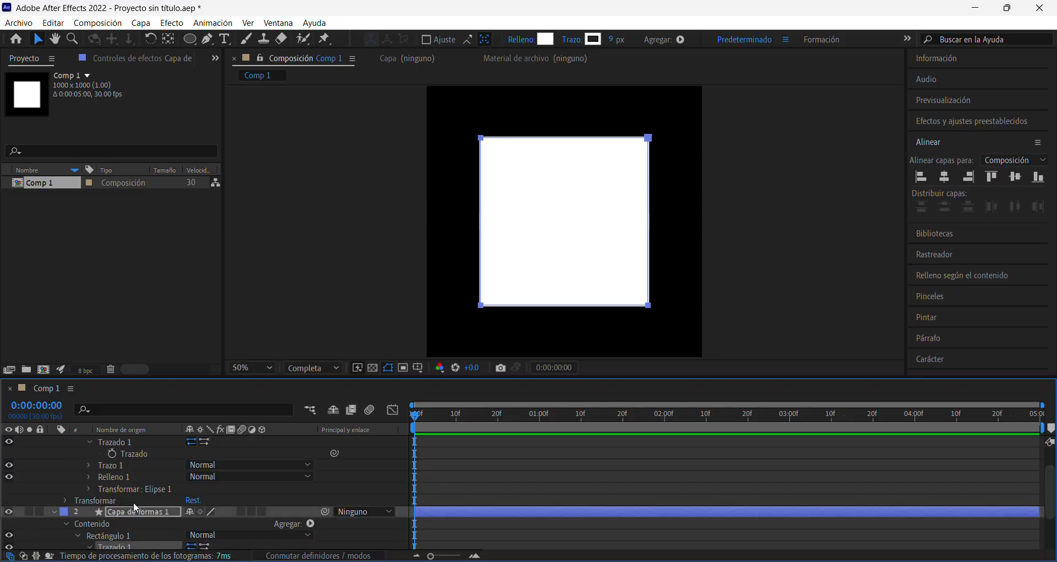
left_click(112, 453)
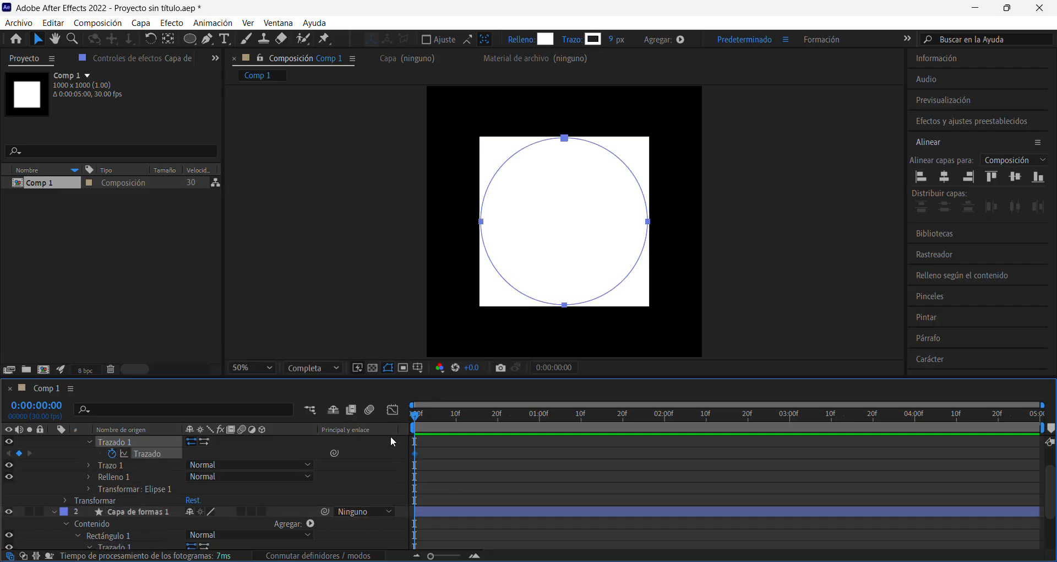
- At 0:00:01:00, copy the square's path and paste it into the circle's Trazado property as a second keyframe
left_click_drag(414, 412, 539, 451)
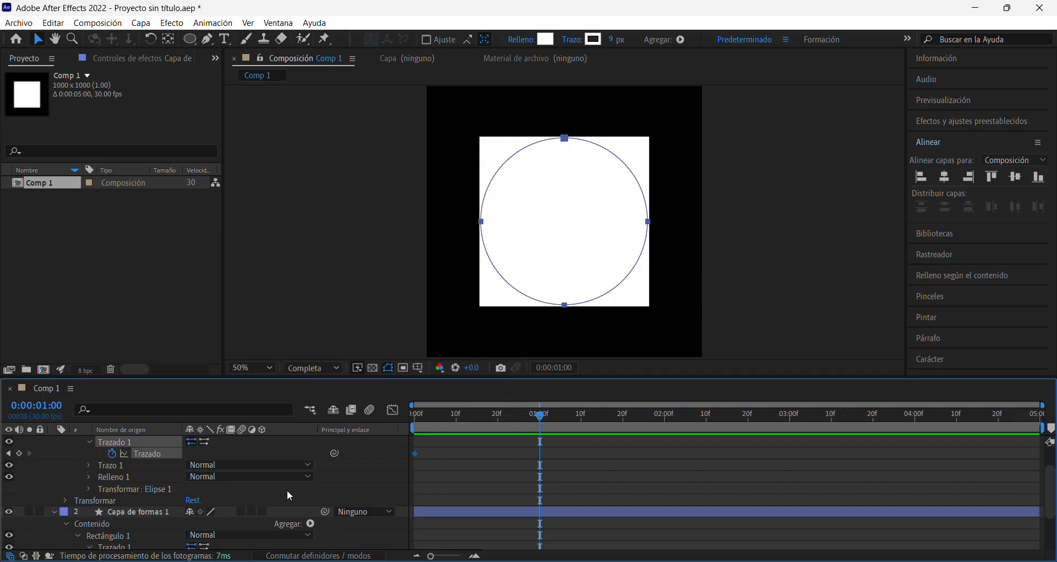
left_click(127, 543)
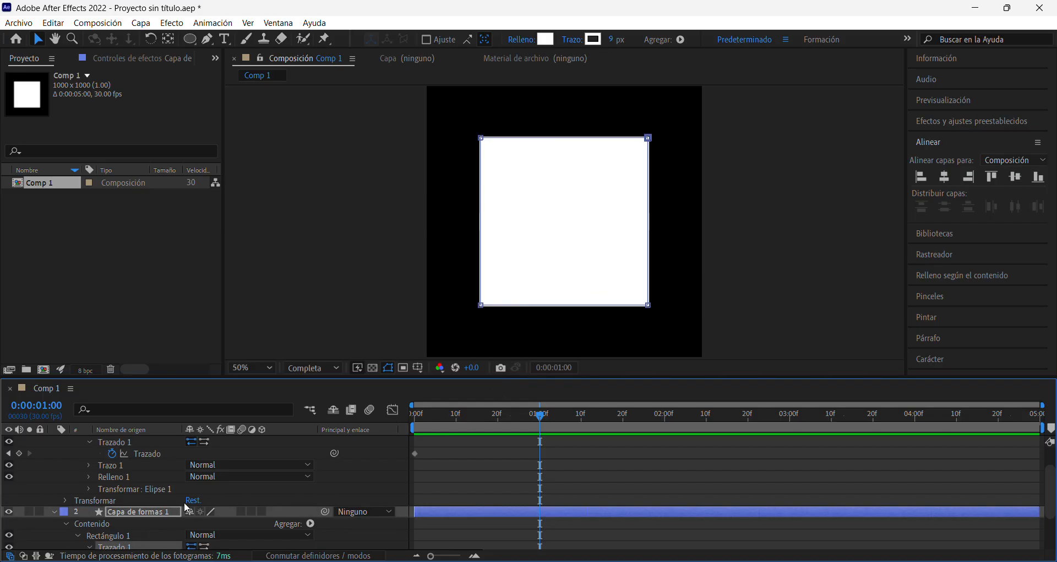
scroll(143, 517, "down", 3)
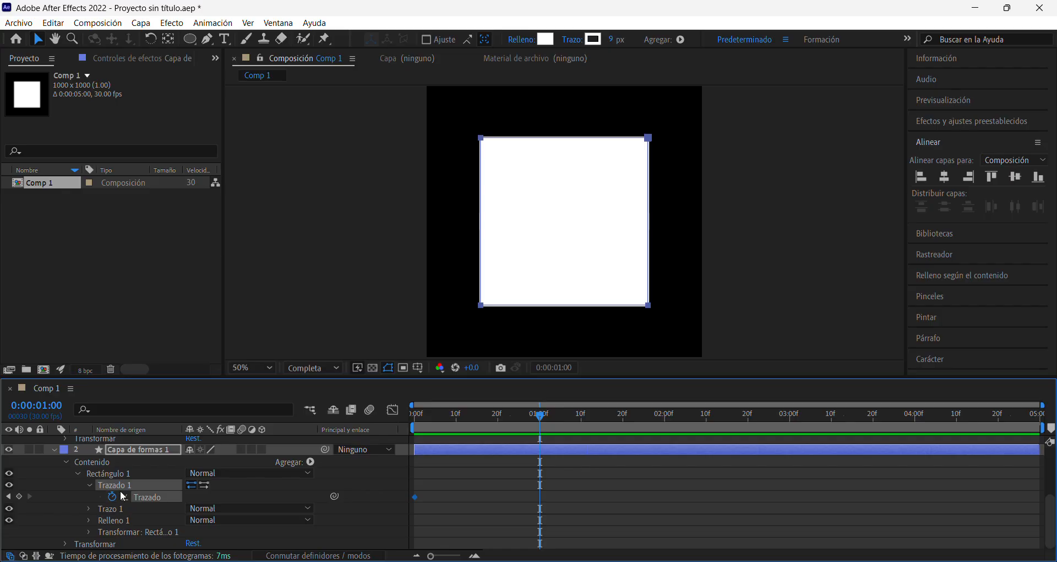
scroll(157, 501, "up", 2)
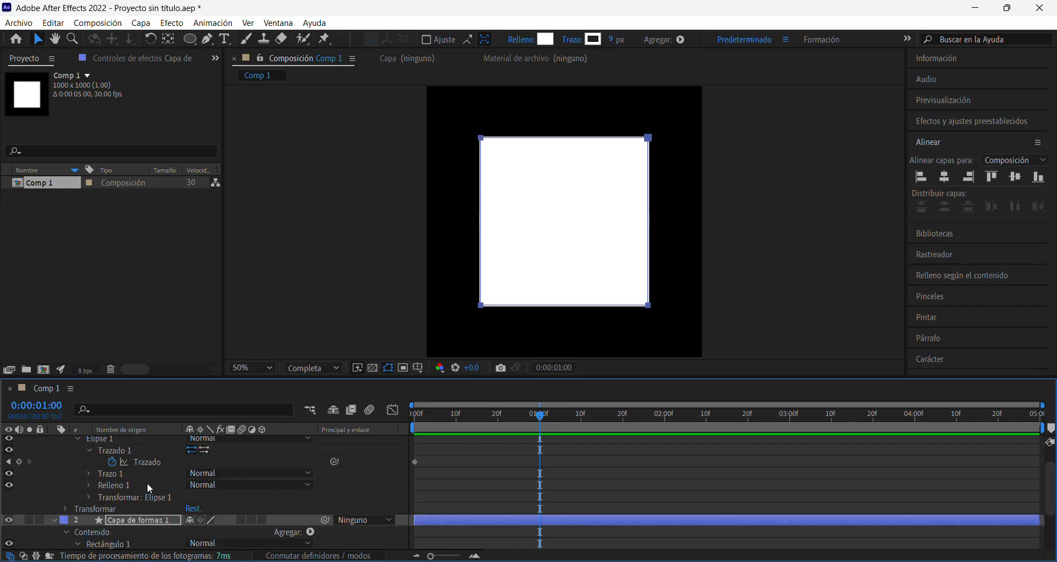
left_click(147, 463)
key("ctrl+v")
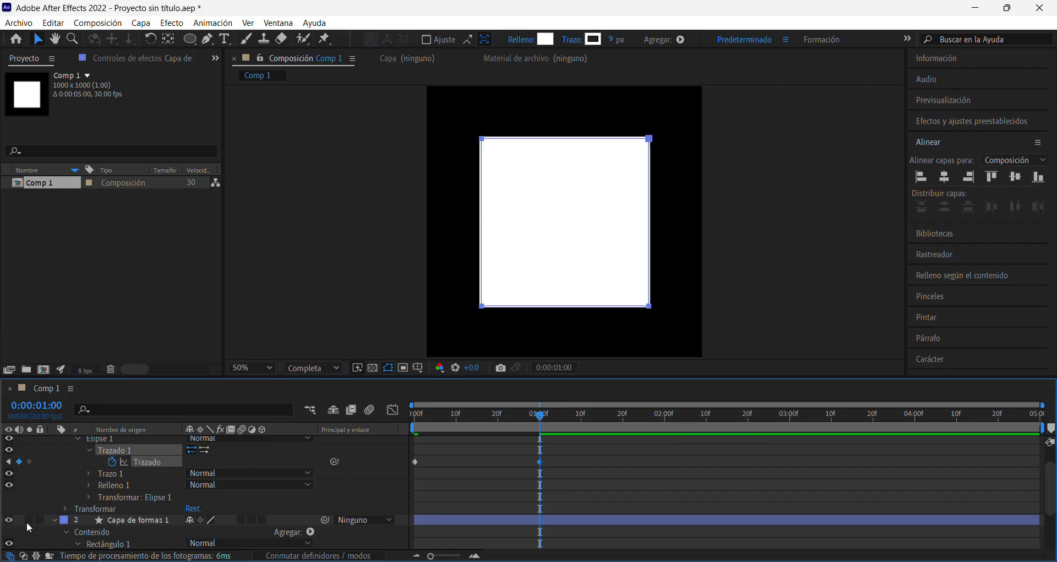
- Hide the square's layer, Capa de formas 1, leaving only the circle's layer visible
left_click(9, 520)
left_click(149, 521)
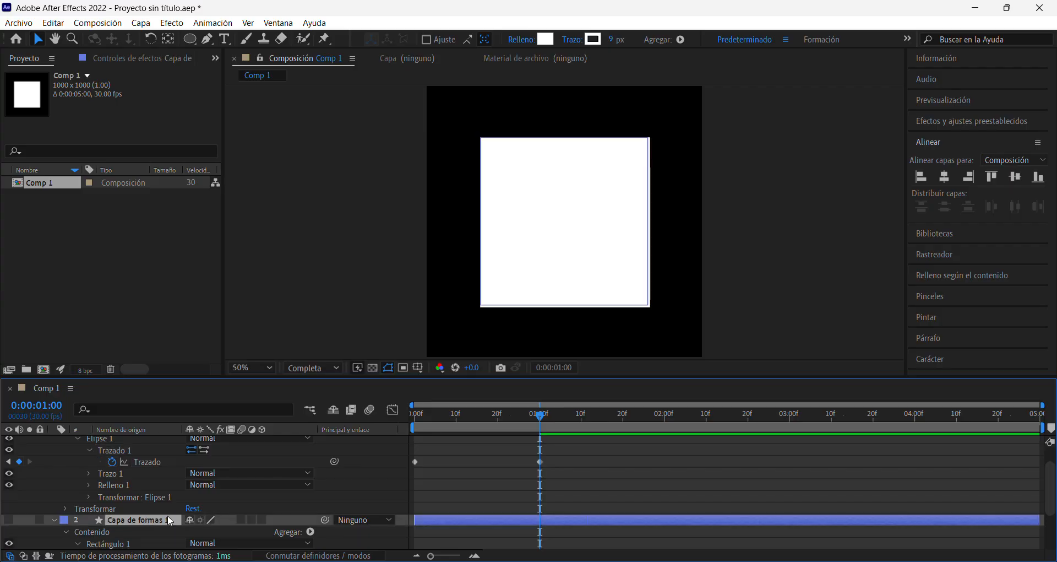
scroll(275, 499, "down", 1)
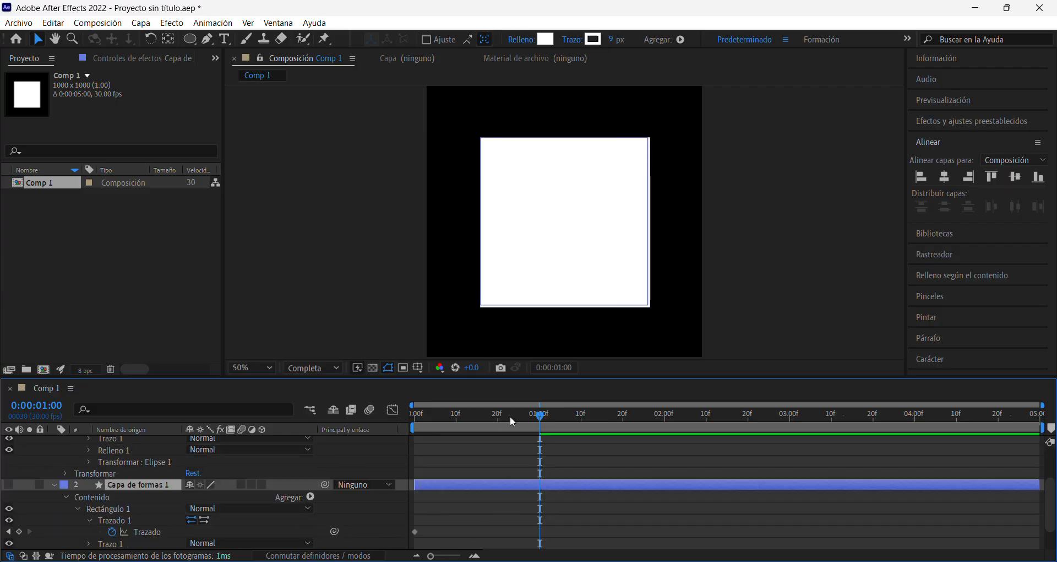
- Scrub between 0:00:00:00 and 0:00:01:00 to check the circle's morph into a square, and review both layers' Trazado keyframes
left_click_drag(510, 415, 417, 422)
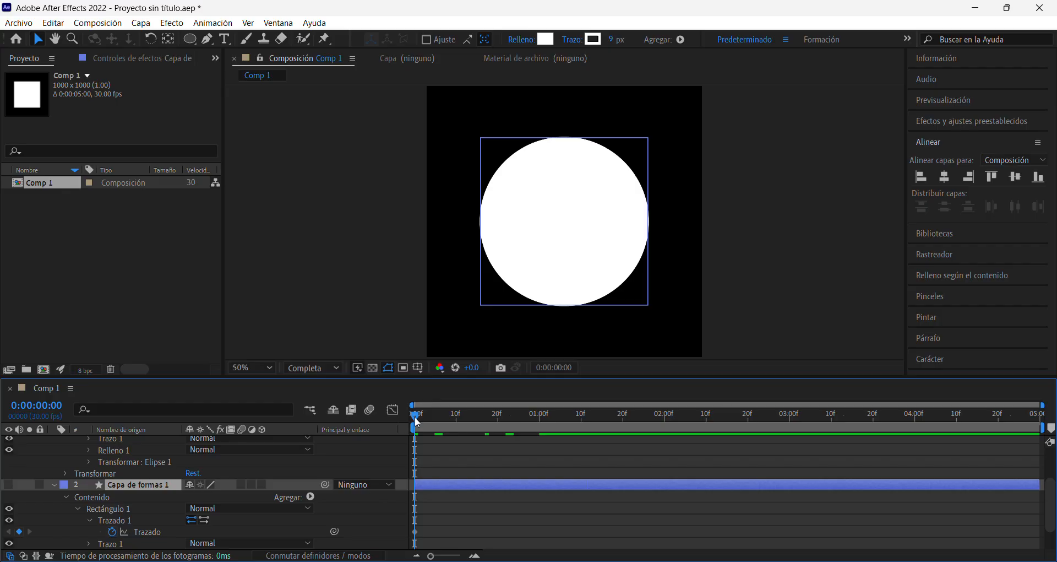
scroll(131, 466, "up", 2)
left_click(147, 441)
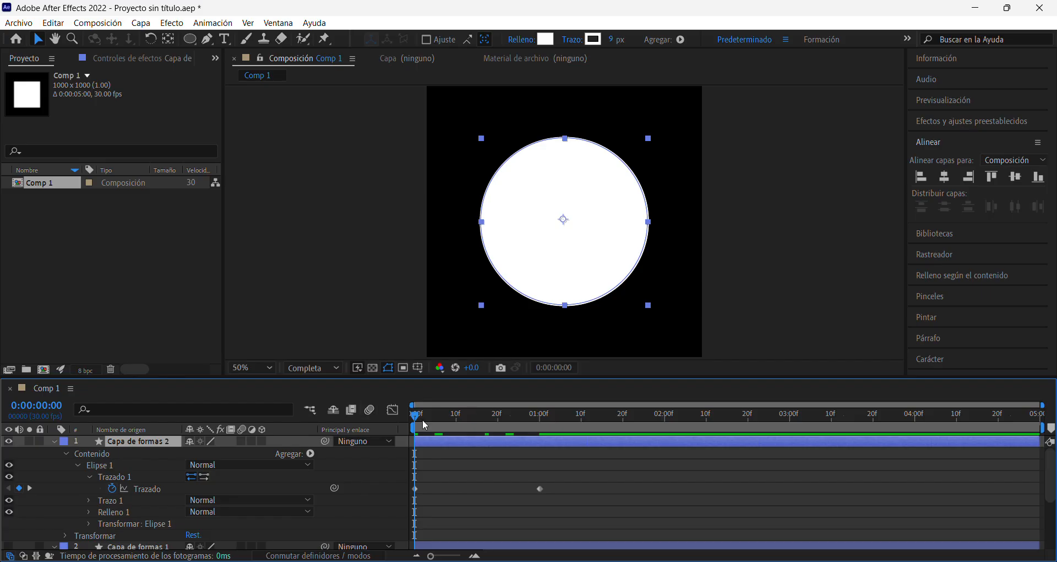
left_click_drag(425, 425, 540, 430)
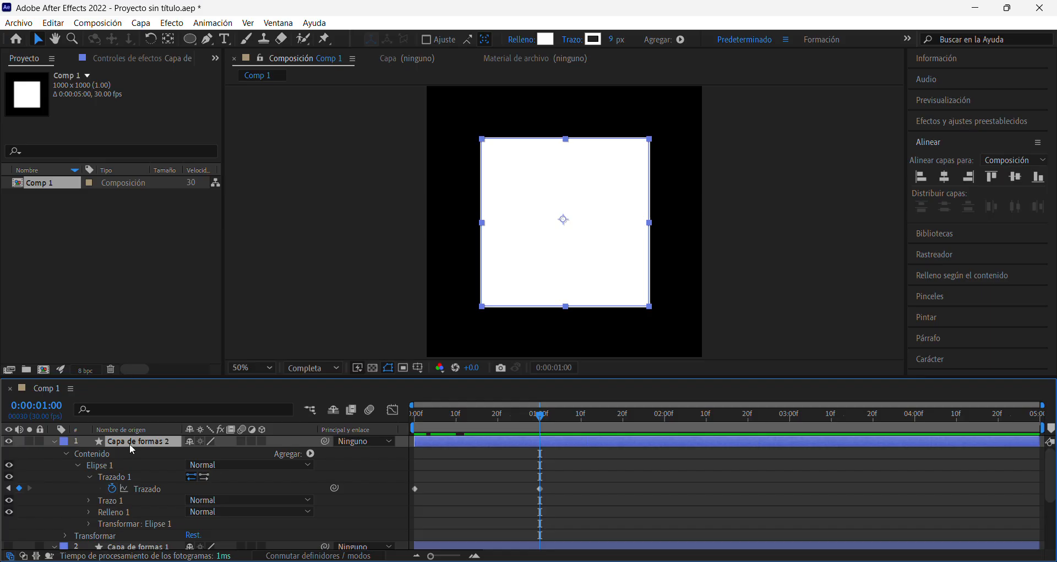
scroll(135, 489, "down", 1)
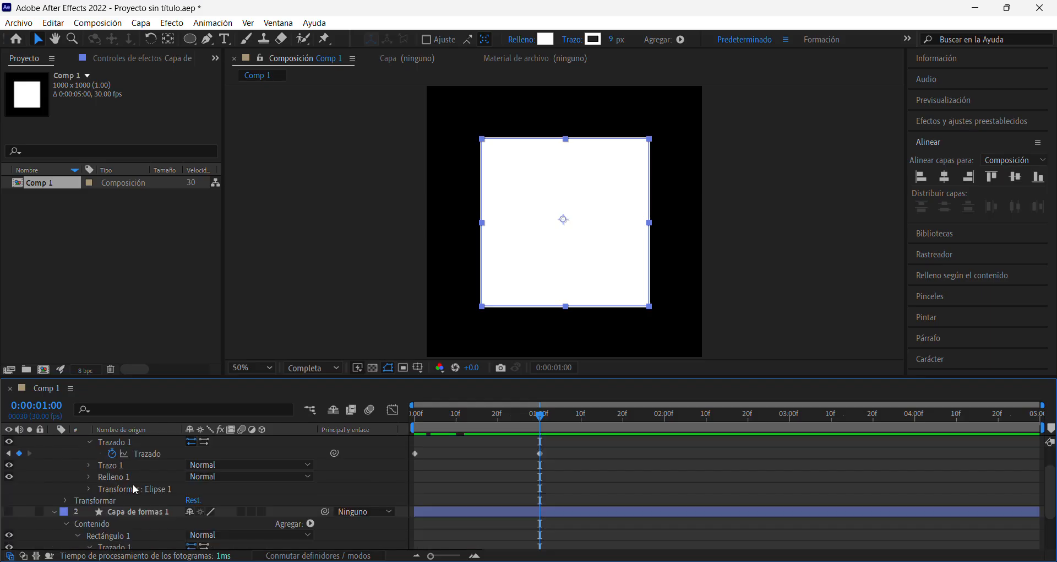
scroll(409, 477, "down", 1)
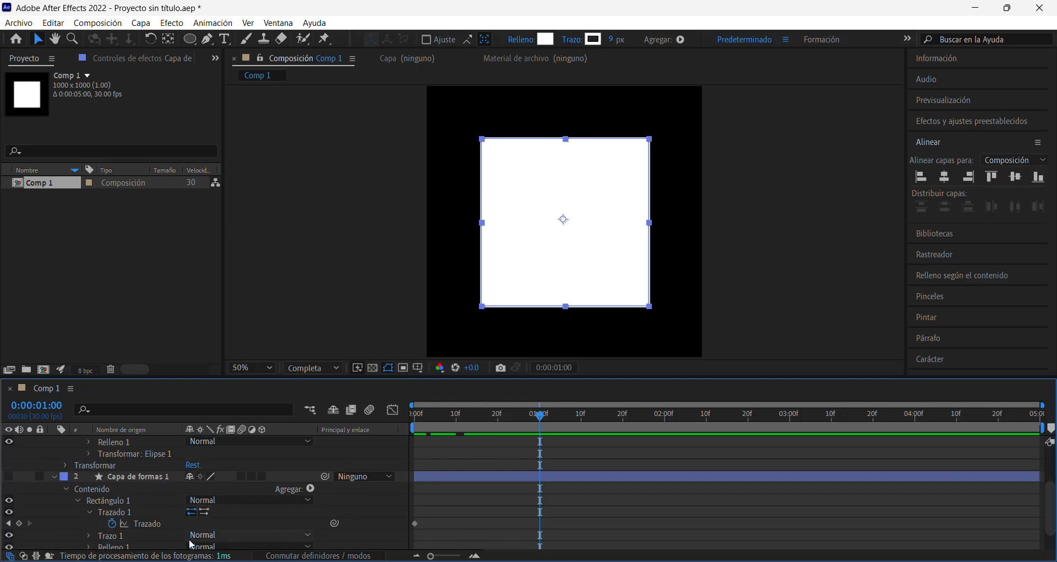
left_click(147, 523)
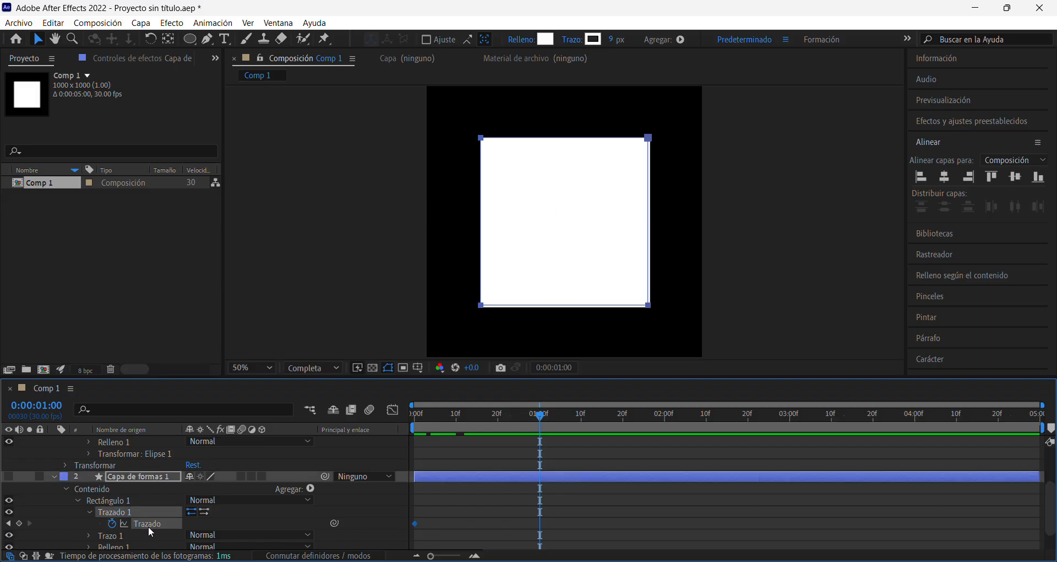
scroll(522, 487, "up", 2)
left_click(159, 488)
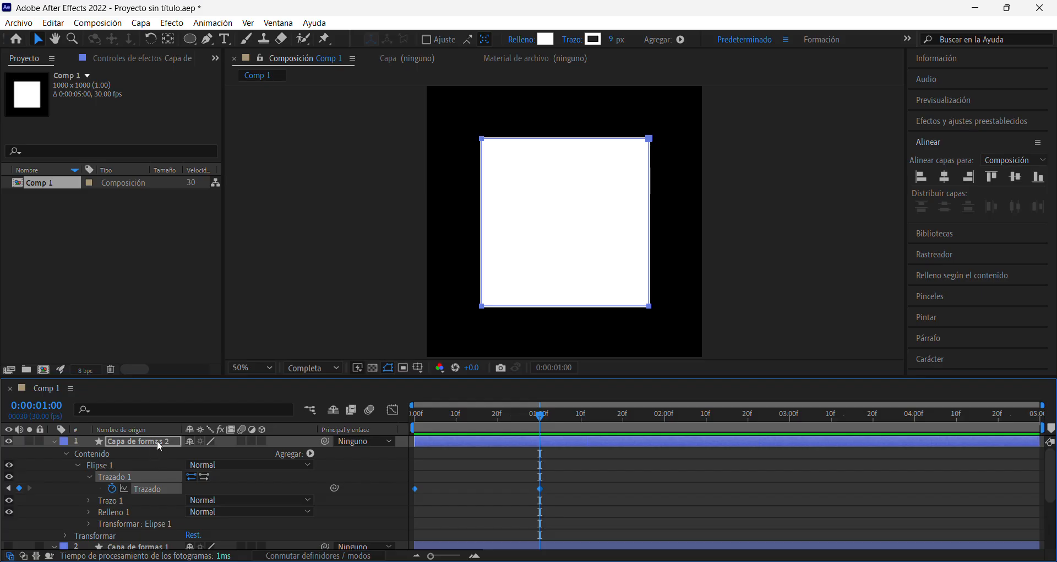
- Scrub the playhead back and forth across the first second to review the circle turning into the square
mouse_move(538, 414)
left_mouse_down()
mouse_move(413, 420)
mouse_move(540, 422)
left_mouse_up()
left_click_drag(544, 421, 376, 434)
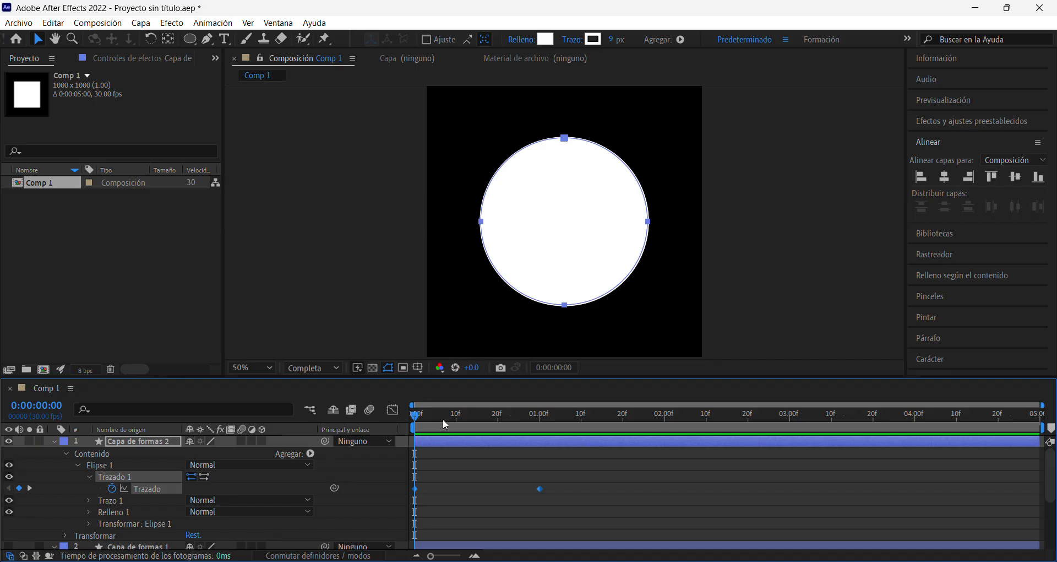
left_click_drag(443, 418, 539, 447)
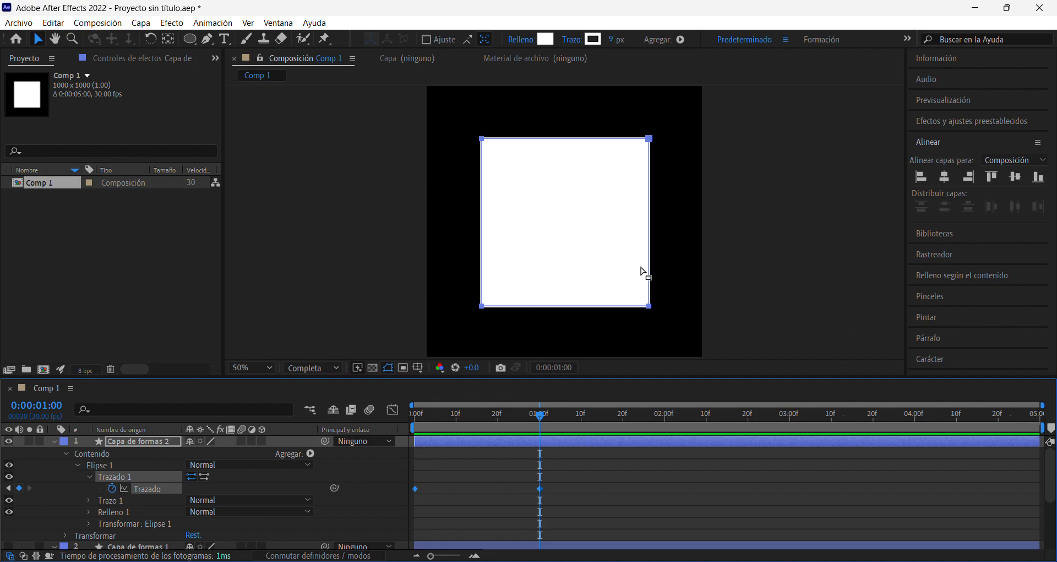
left_click_drag(542, 420, 405, 430)
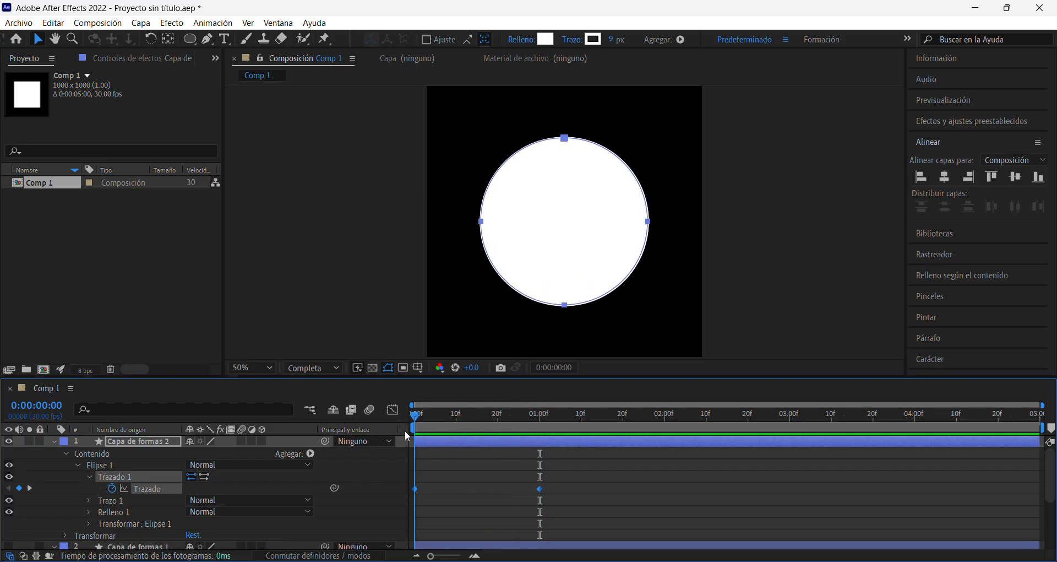
- Shorten the work area to end slightly past two seconds and move the playhead to 0:00:02:00
left_click_drag(1048, 427, 548, 425)
left_click_drag(459, 416, 413, 421)
left_click_drag(548, 426, 689, 441)
left_click(666, 417)
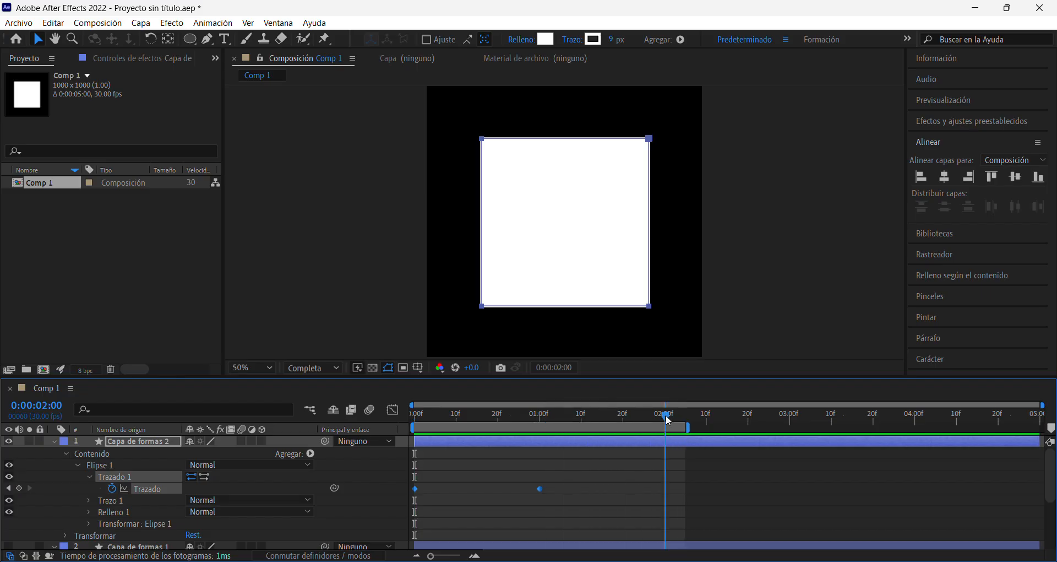
- Copy the circle's starting Trazado keyframe and paste it at 0:00:02:00 so the square morphs back into a circle
left_click(428, 491)
left_click(415, 488)
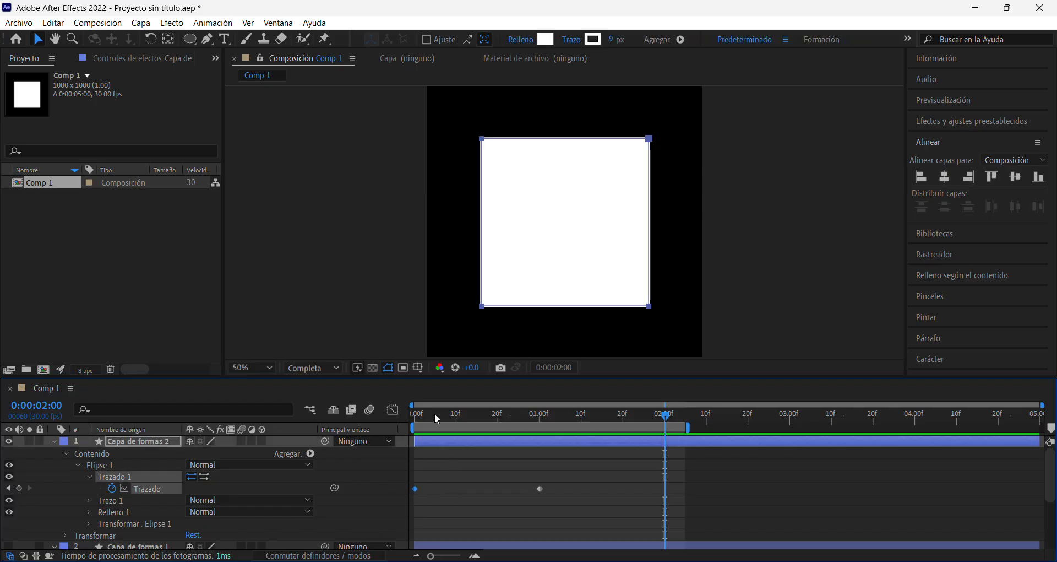
left_click_drag(435, 413, 668, 441)
left_click(417, 492)
left_click(415, 489)
key("ctrl+v")
- Preview the full morph from the start and trim the work area to end just after the 0:00:02:00 keyframe
left_click_drag(675, 417, 388, 417)
key("space")
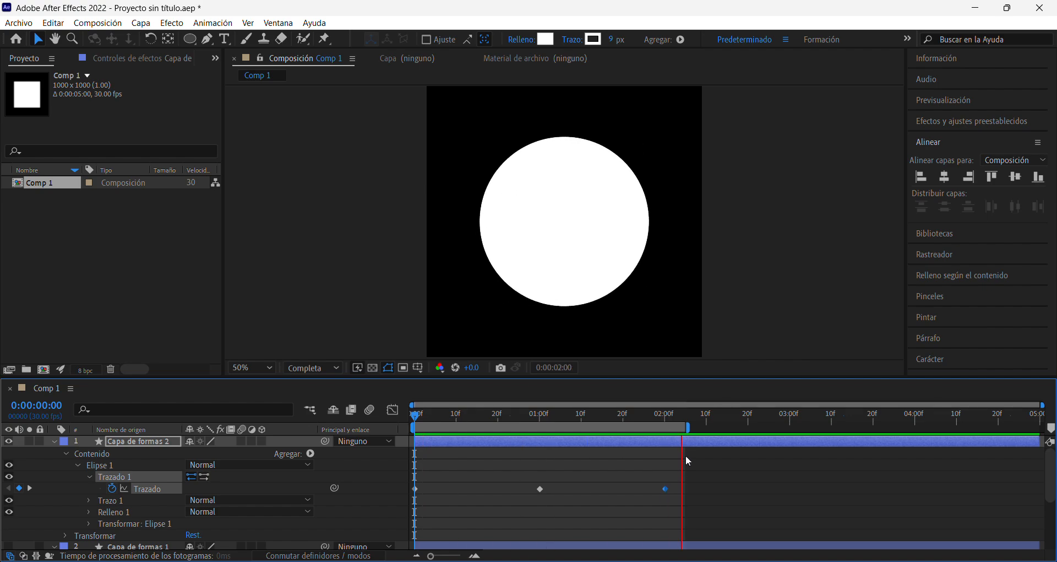
left_click_drag(688, 427, 671, 435)
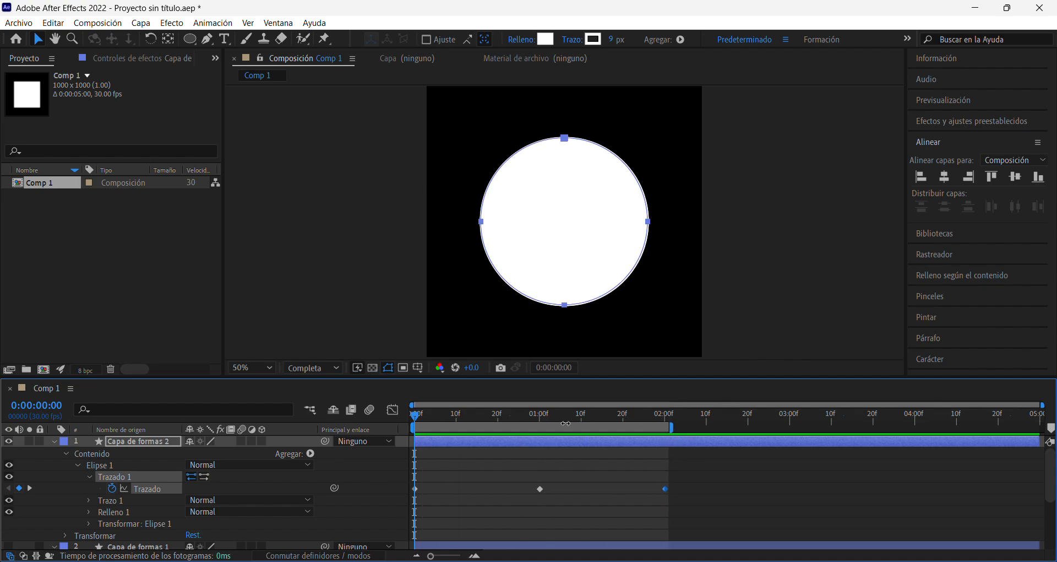
key("space")
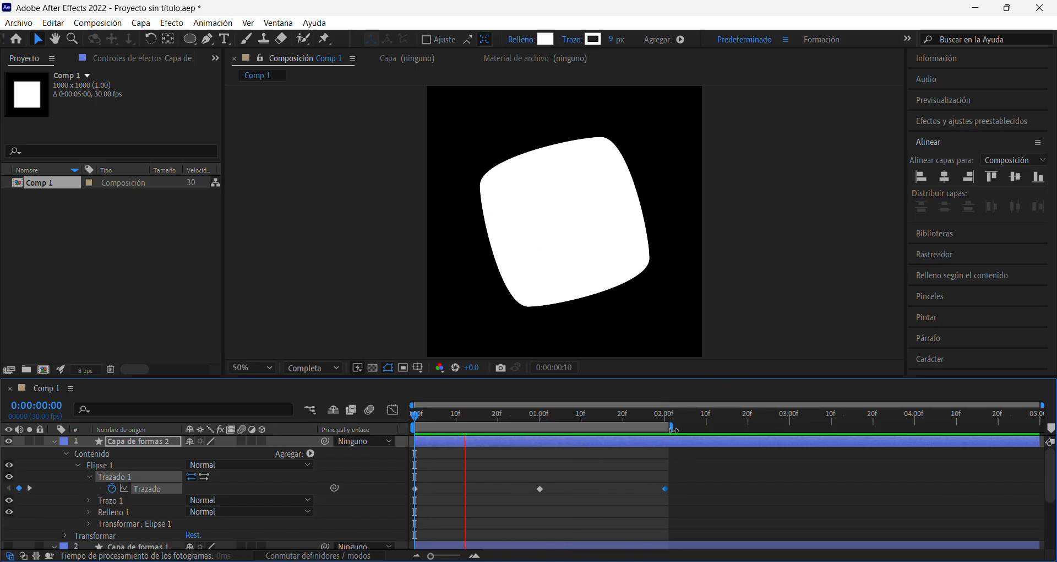
key("space")
- Delete both shape layers from Comp 1 and return the playhead to 0:00:00:00
left_click(134, 443)
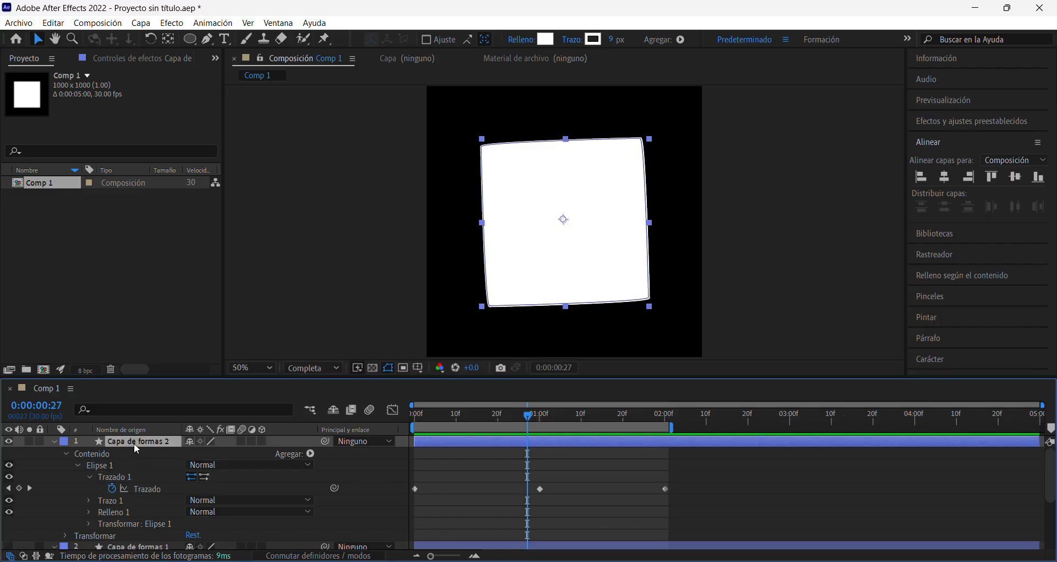
key("Delete")
left_click(142, 441)
key("Delete")
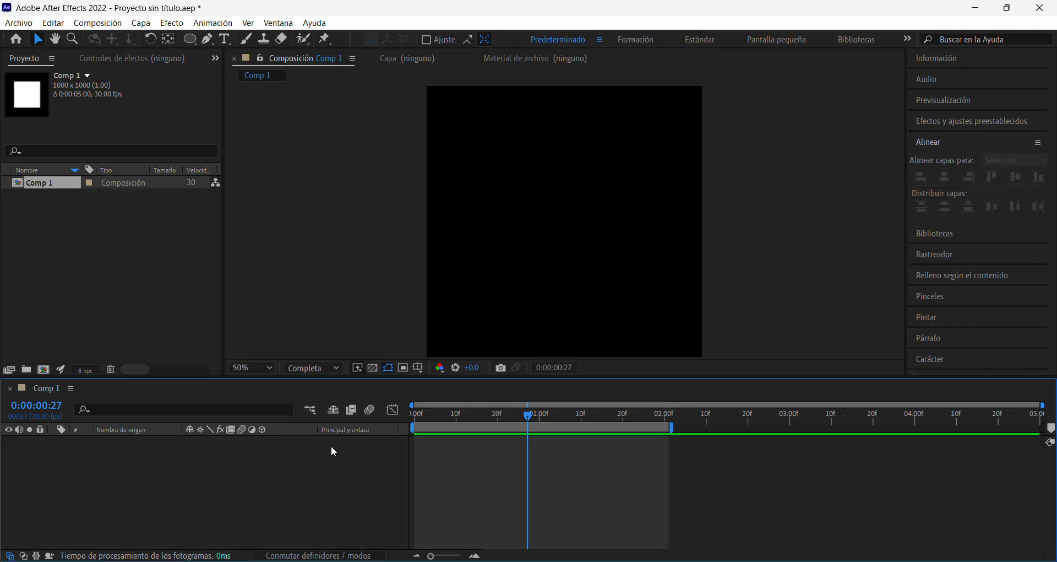
left_click(124, 278)
left_click_drag(466, 425, 414, 420)
- Import LOGO ADIDAS.ai as Material de archivo with Capas fusionadas and add it to Comp 1
left_click(121, 250)
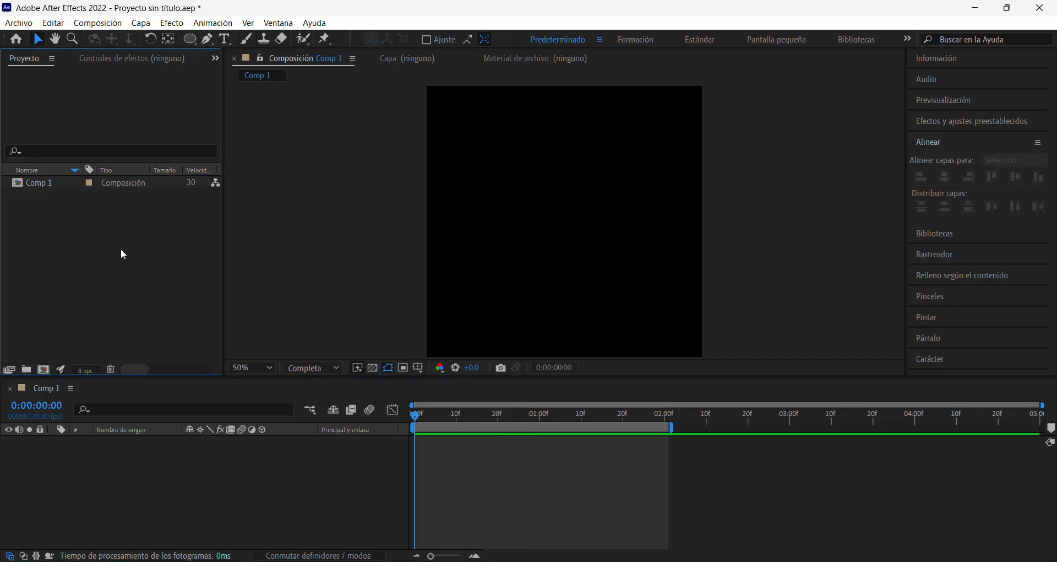
left_click(452, 297)
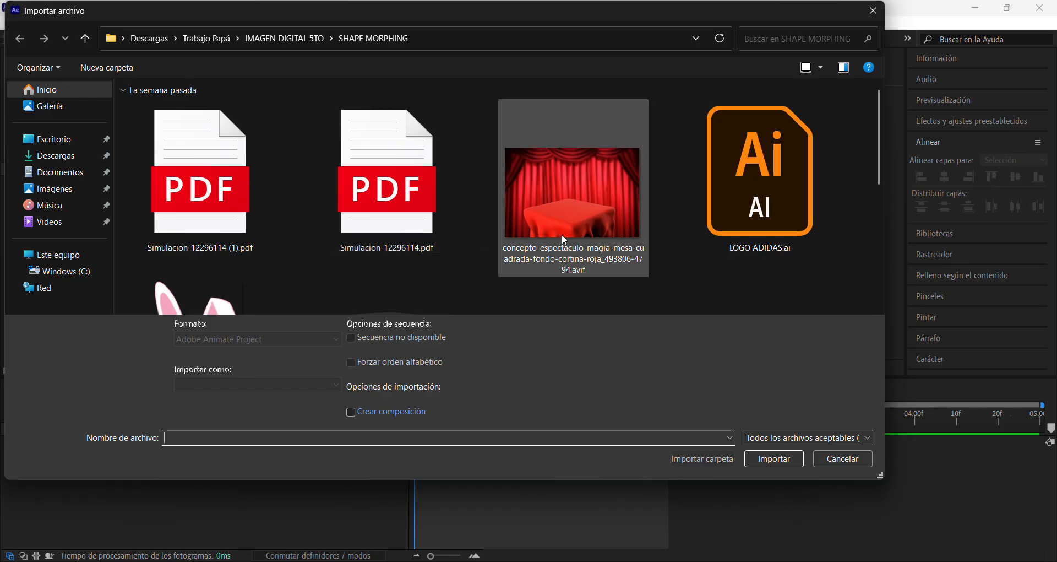
left_click(800, 216)
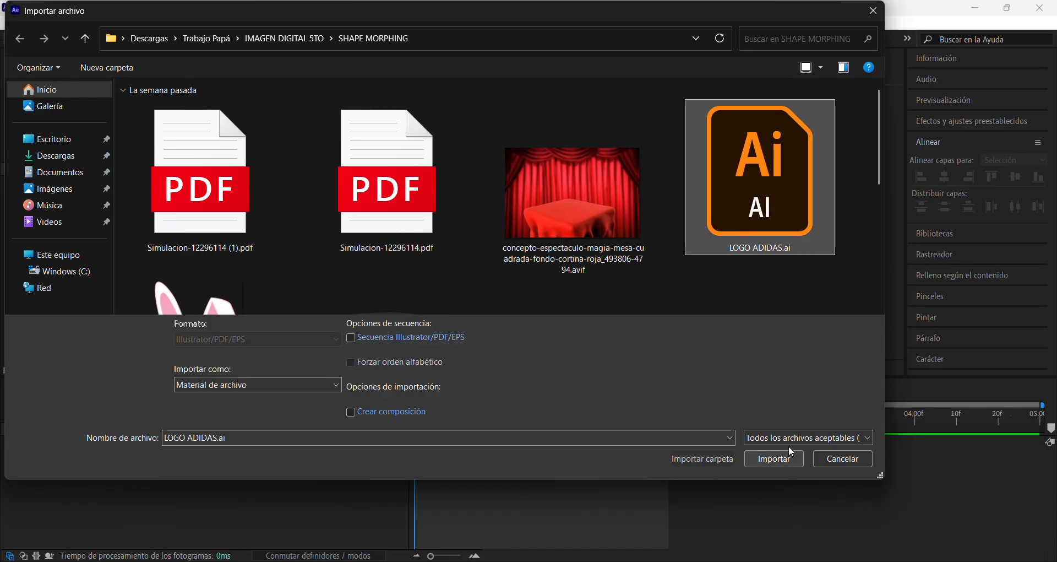
left_click(754, 461)
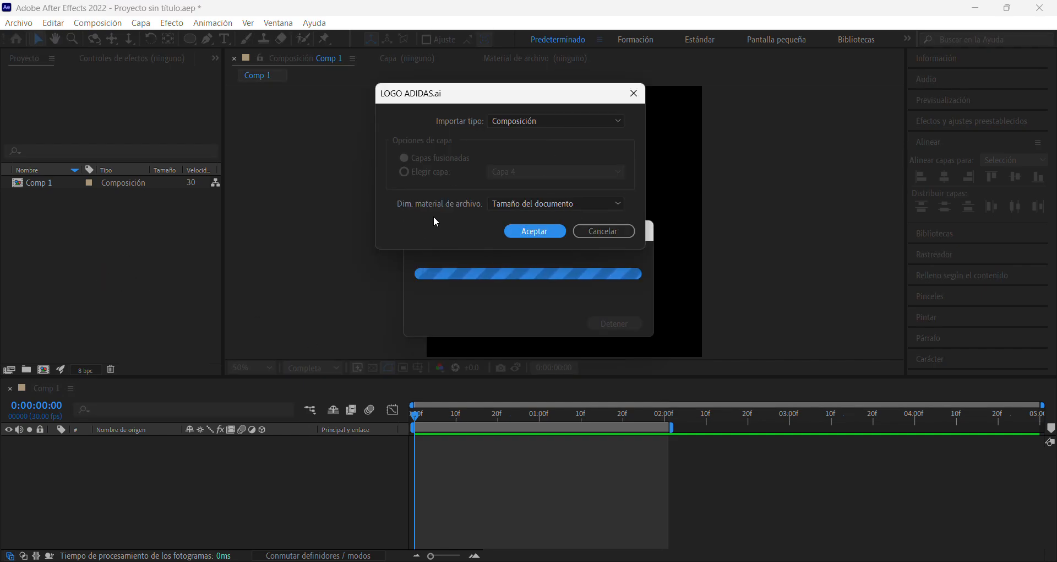
left_click(527, 124)
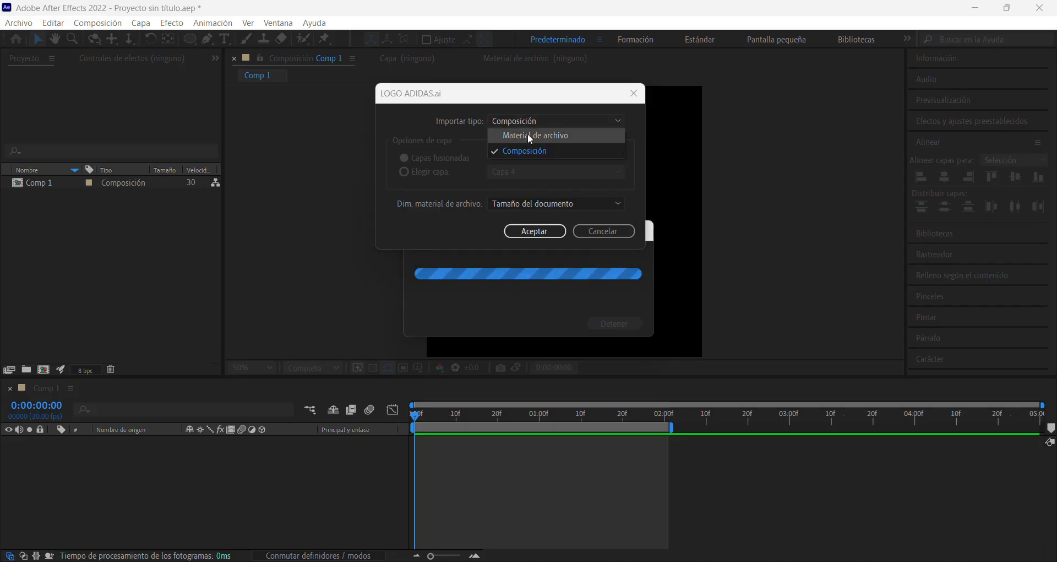
left_click(567, 134)
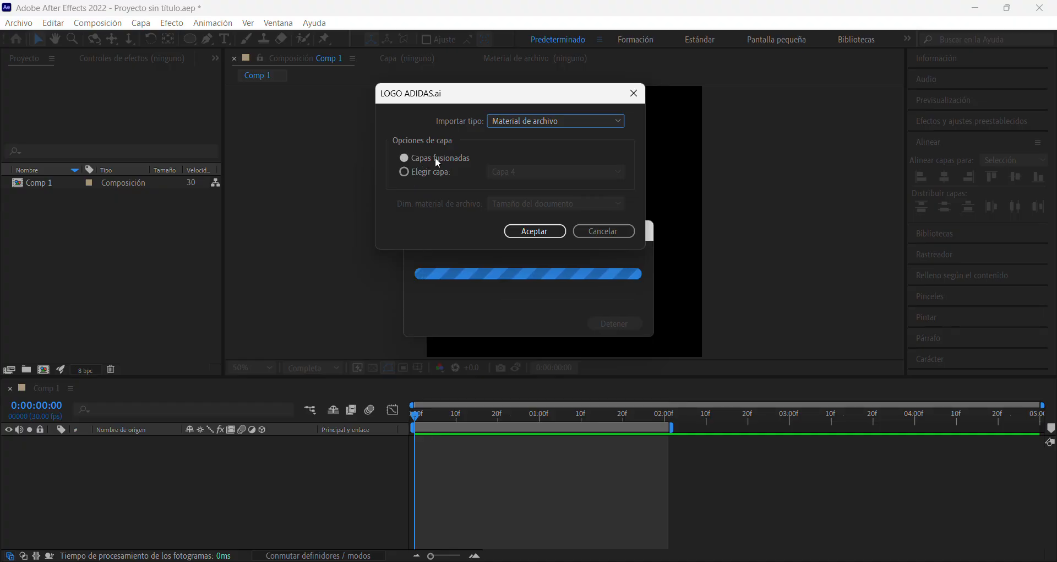
left_click(544, 230)
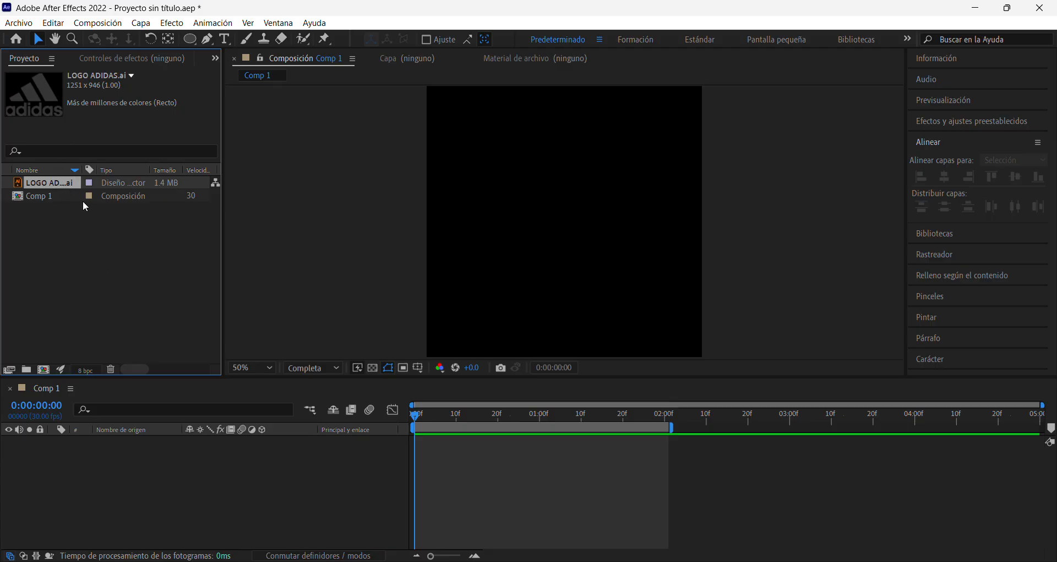
left_click_drag(69, 195, 288, 448)
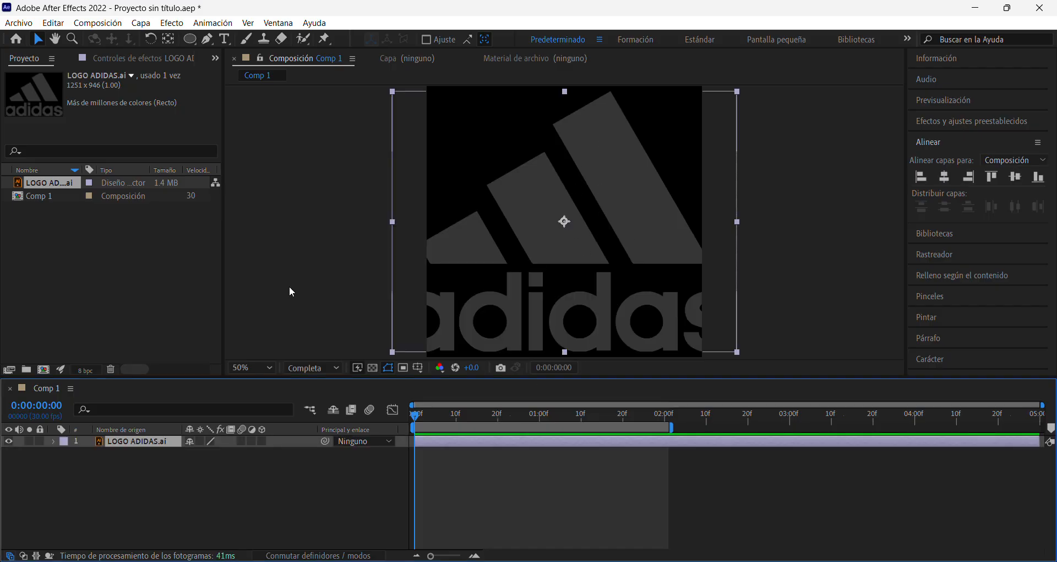
- Delete the LOGO ADIDAS.ai layer from Comp 1 and remove the imported file from the project
key("Delete")
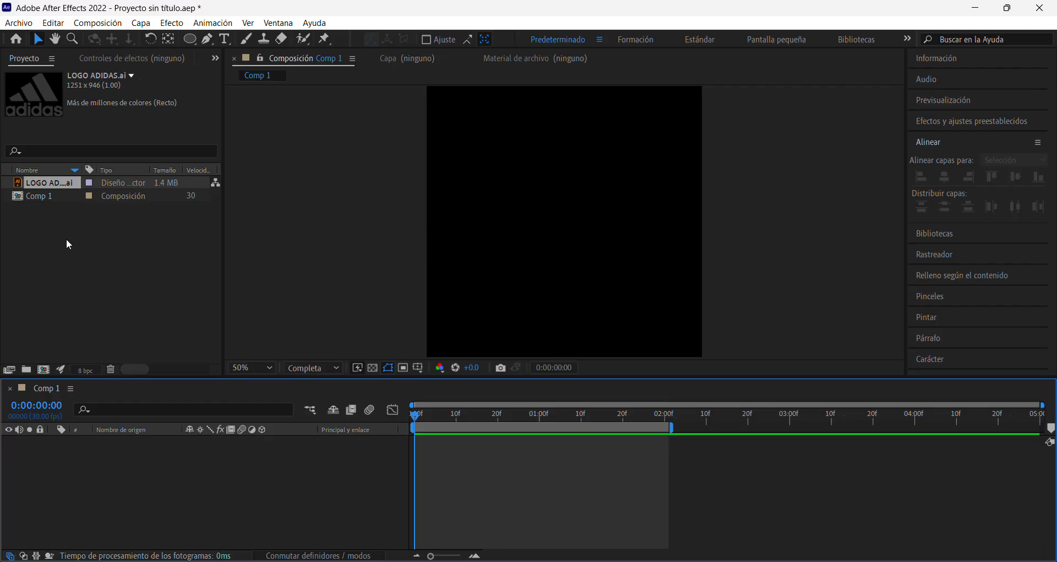
left_click(52, 182)
key("Delete")
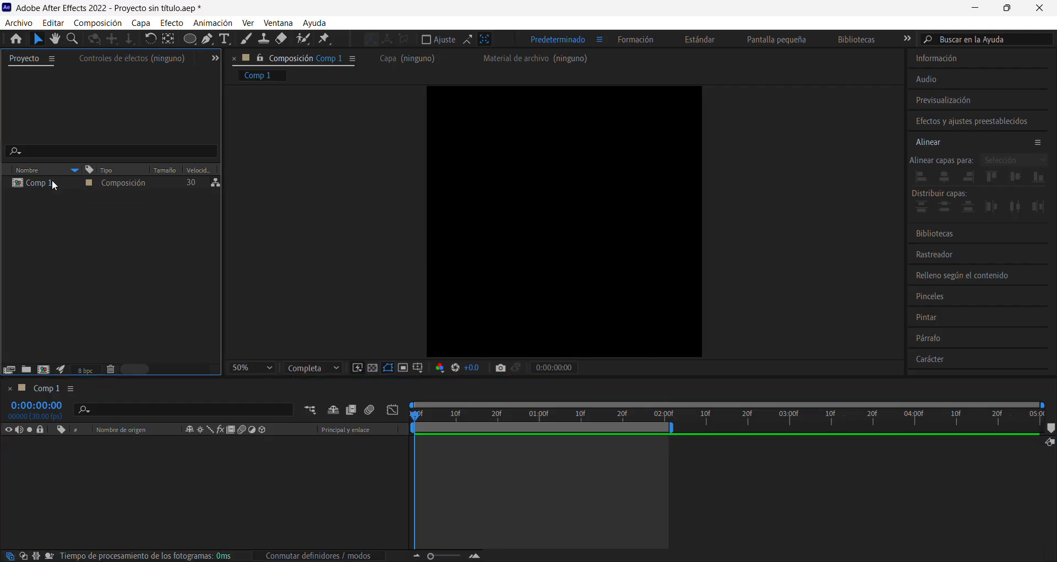
- Import LOGO ADIDAS.ai again as Composición, keeping its layers separate
key("ctrl+i")
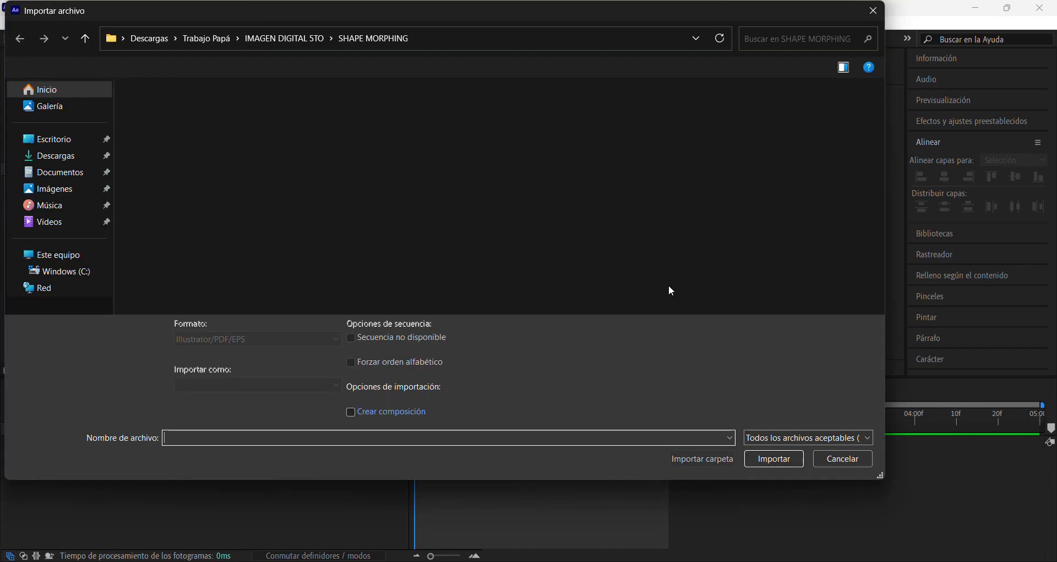
left_click(762, 197)
left_click(772, 460)
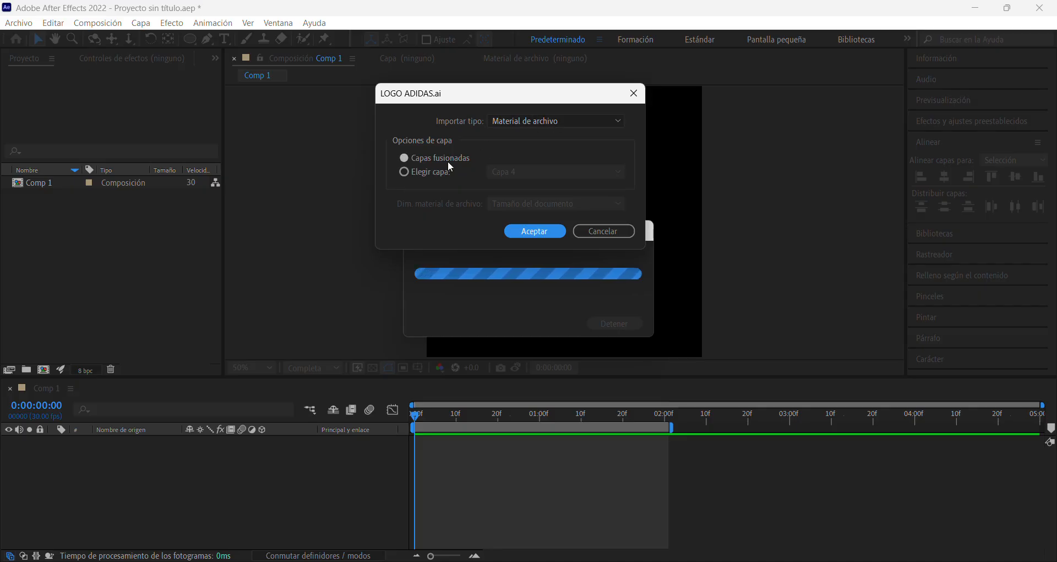
left_click(416, 173)
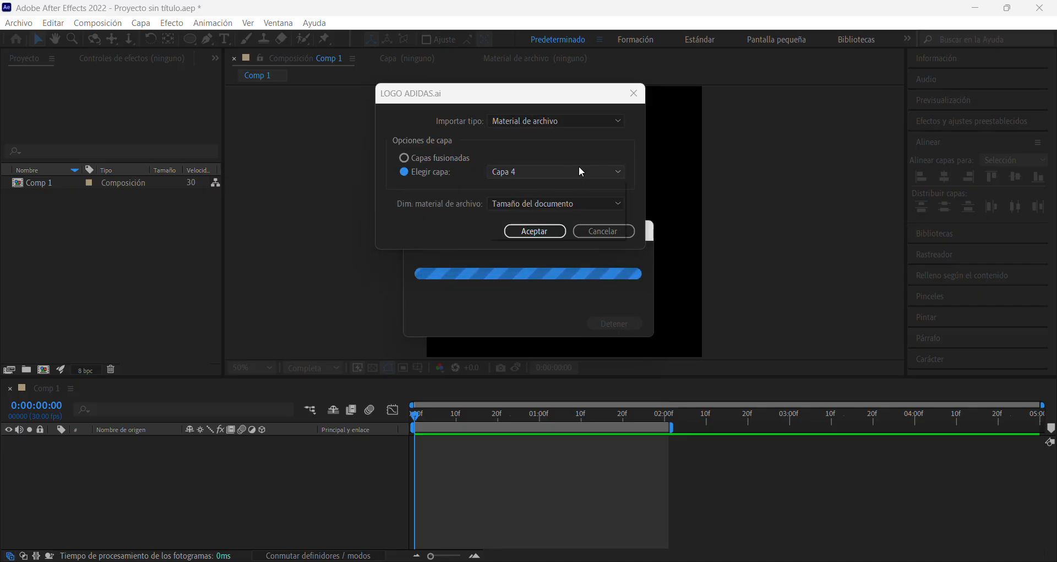
left_click(580, 171)
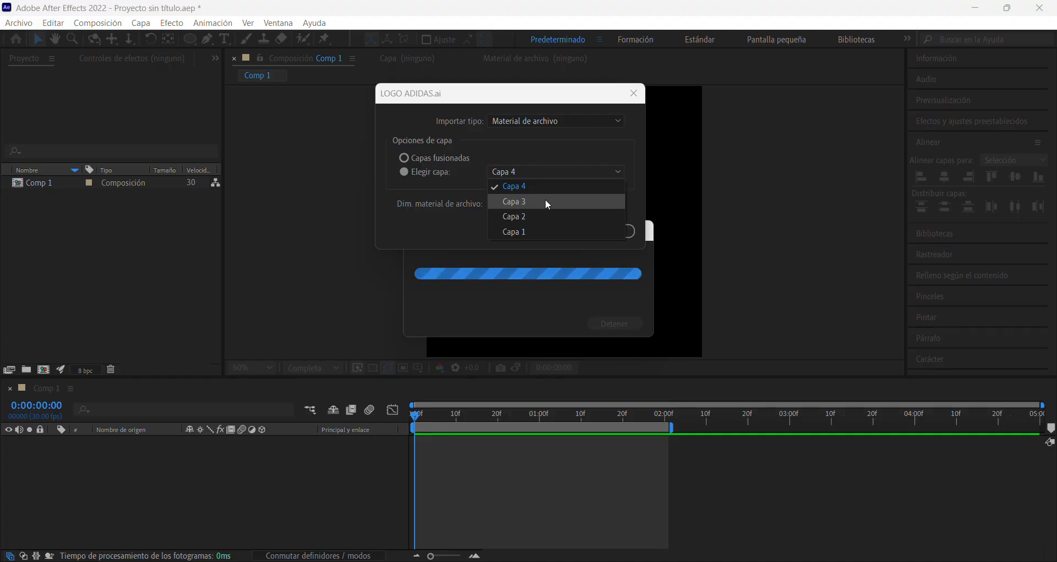
left_click(428, 212)
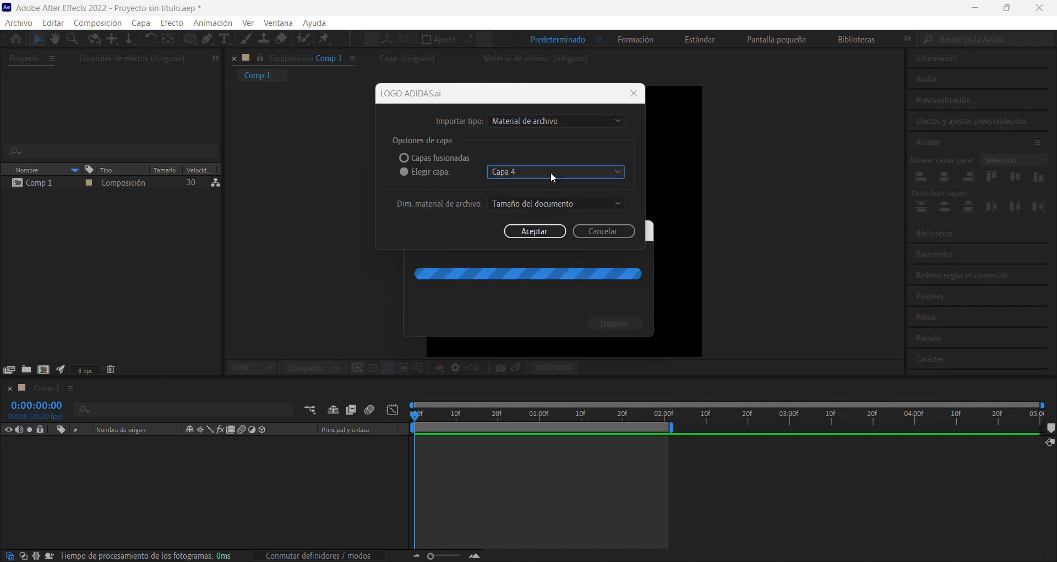
left_click(554, 123)
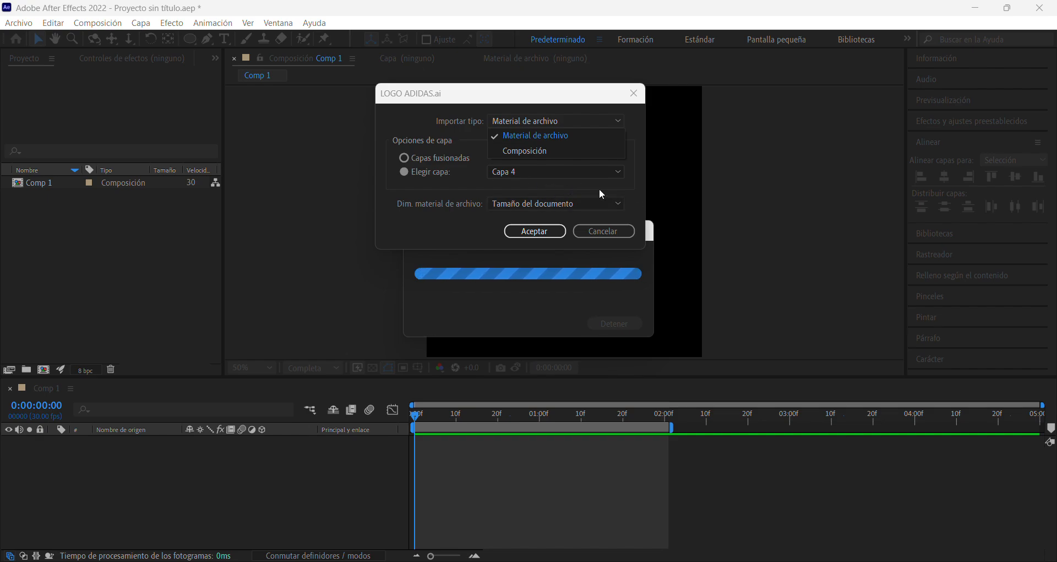
left_click(530, 151)
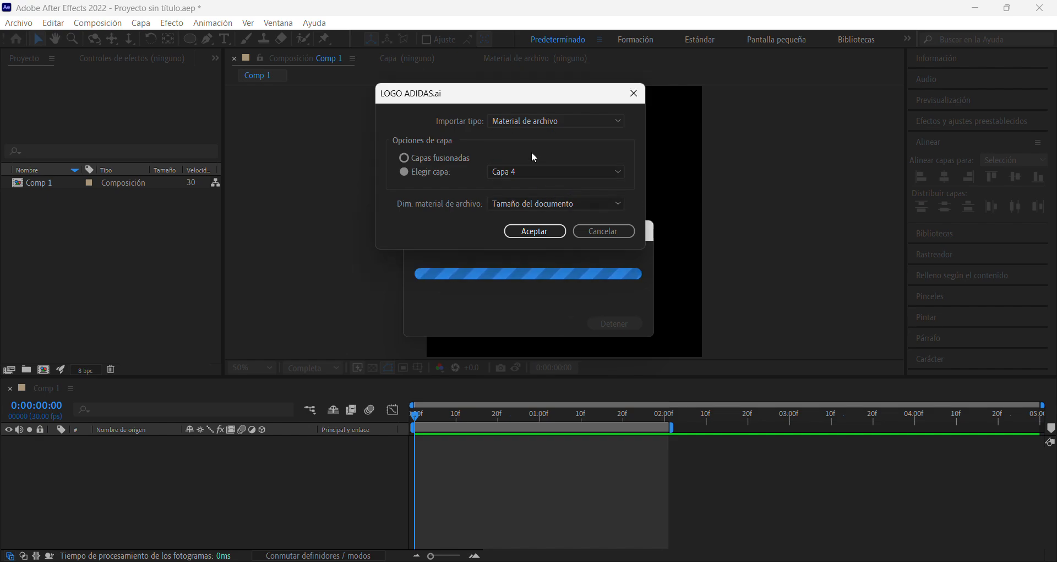
left_click(531, 231)
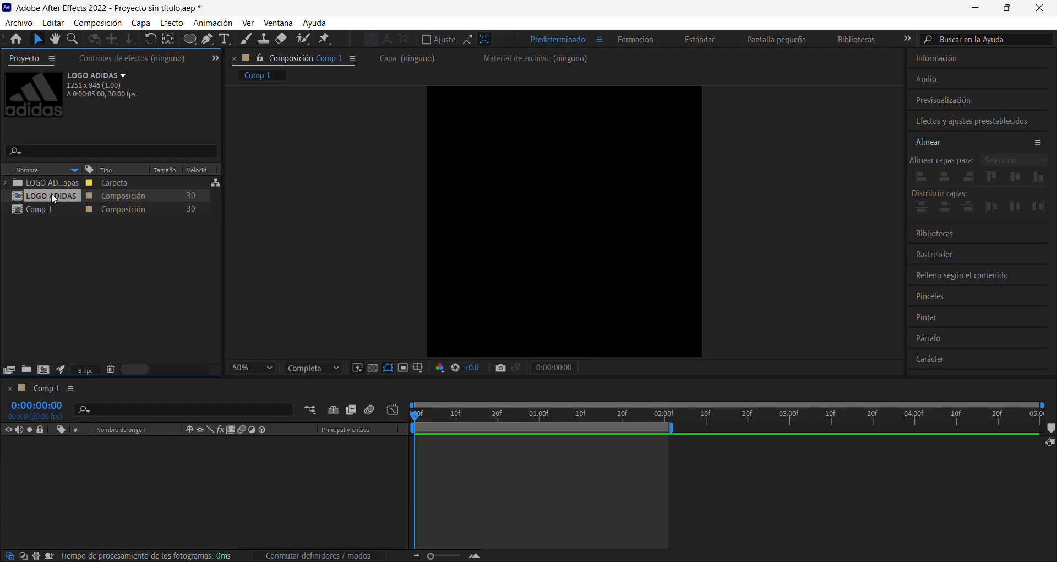
- Add the LOGO ADIDAS composition to Comp 1 as a layer and open it
left_click_drag(54, 190, 105, 465)
double_click(150, 440)
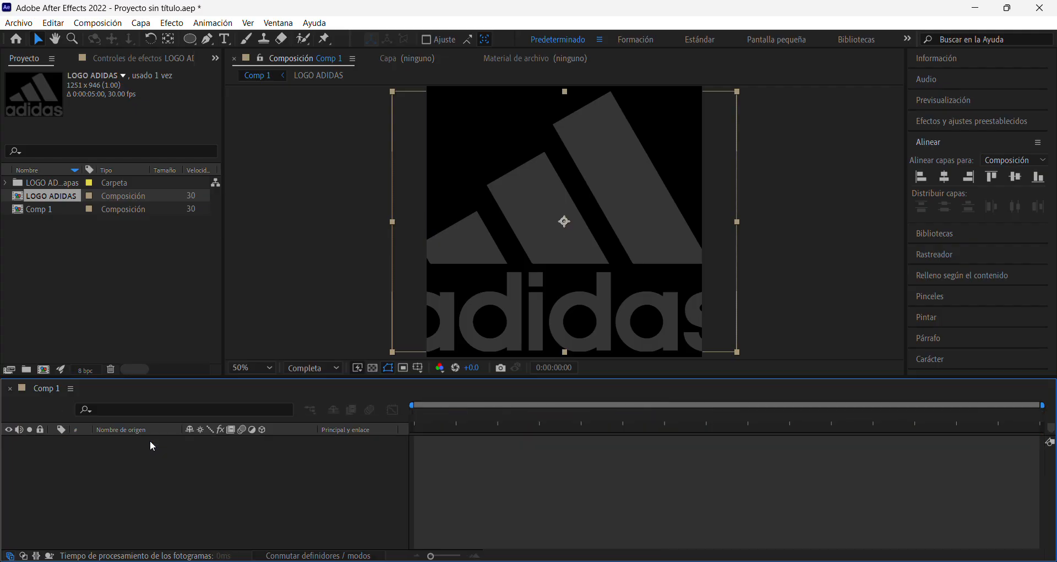
- Inspect layers Capa 4 through Capa 1 inside the LOGO ADIDAS composition and close its timeline to return to Comp 1
mouse_move(441, 422)
left_mouse_down()
mouse_move(469, 417)
mouse_move(439, 418)
left_mouse_up()
left_click(131, 442)
left_click(130, 455)
left_click(126, 466)
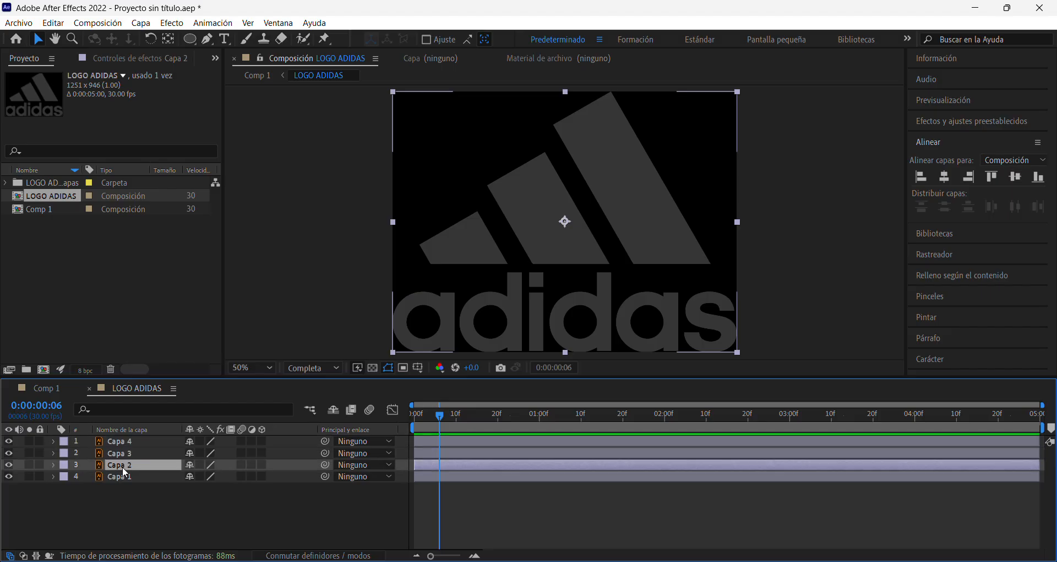
left_click(121, 477)
left_click(124, 441)
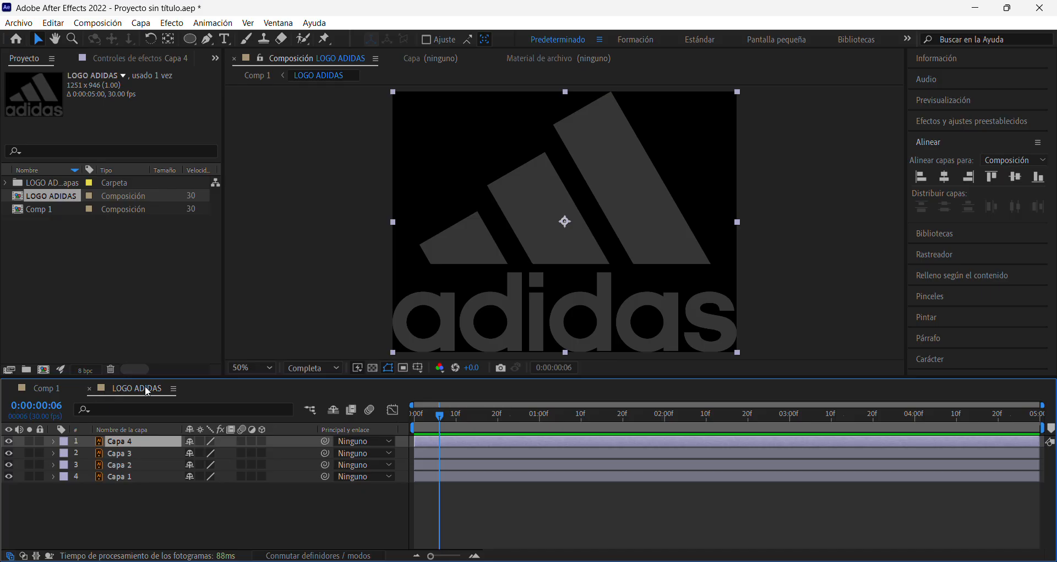
left_click(47, 388)
left_click(89, 388)
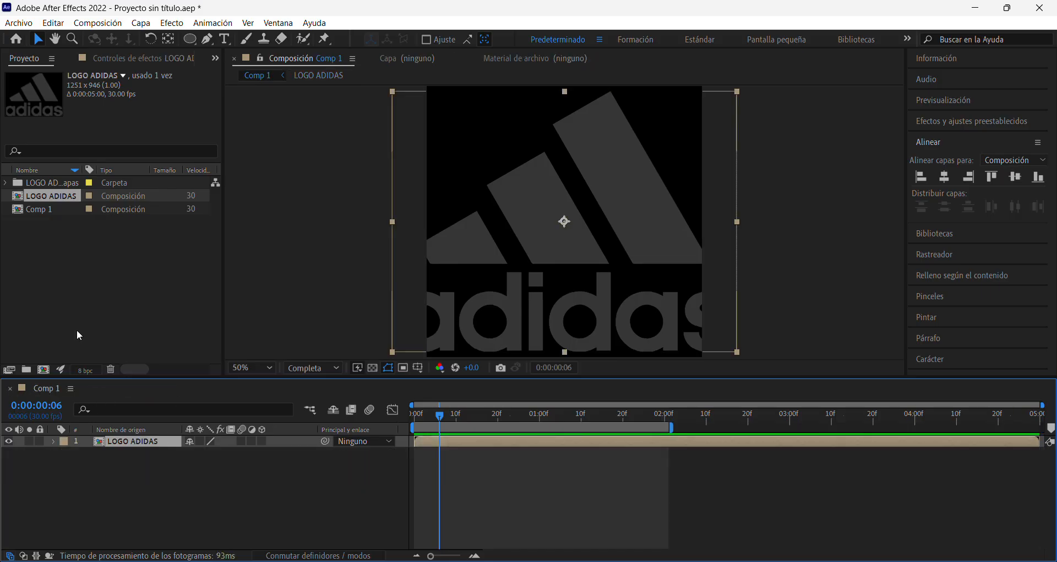
- Expand the LOGO ADIDAS capas folder in the project and view the Capa 4 file's preview
left_click(52, 183)
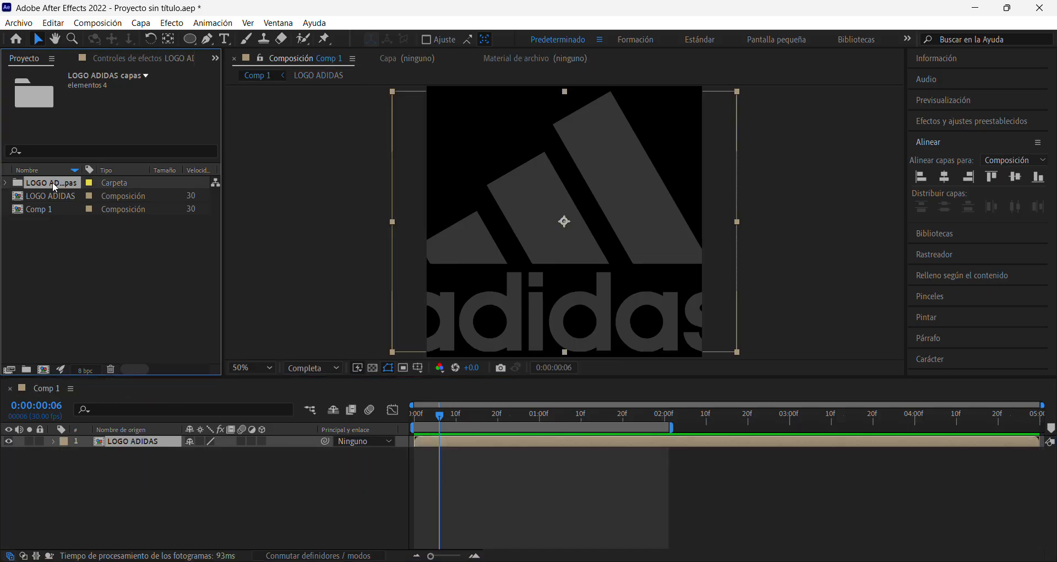
left_click(5, 182)
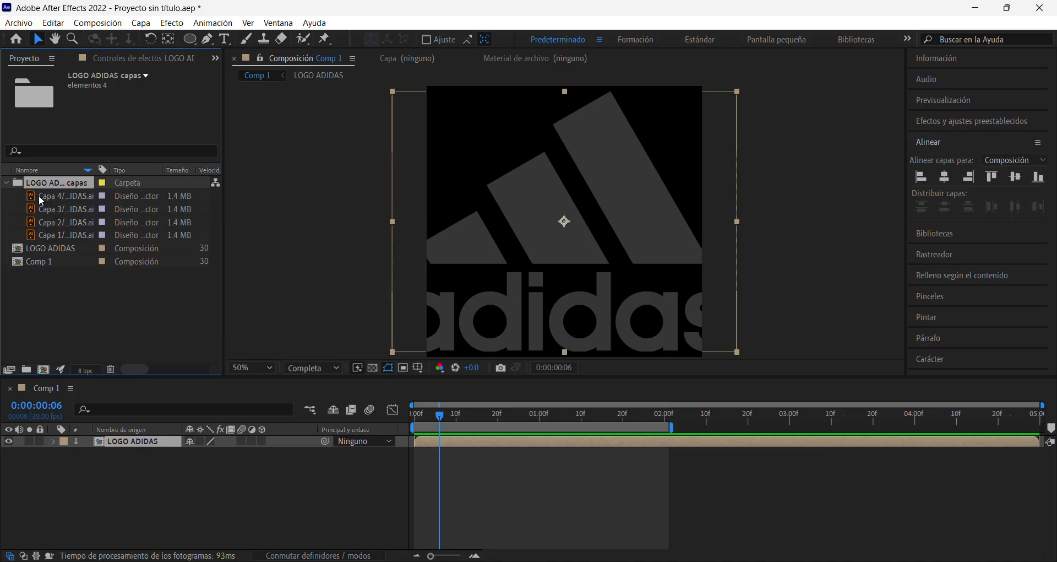
left_click(68, 196)
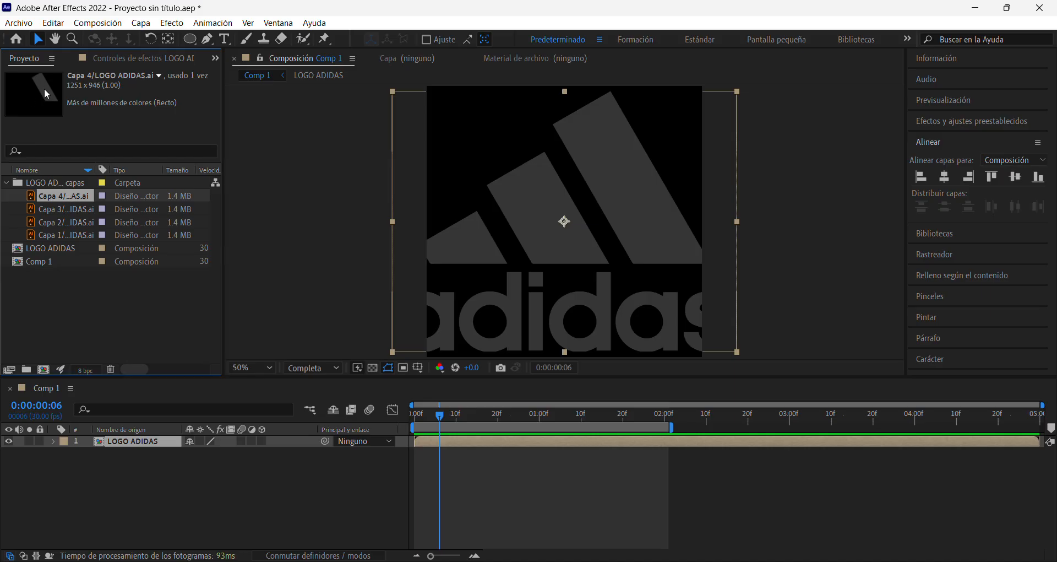
- Preview the Capa 3, Capa 2 and Capa 1 files of the Adidas logo in the project
left_click(80, 210)
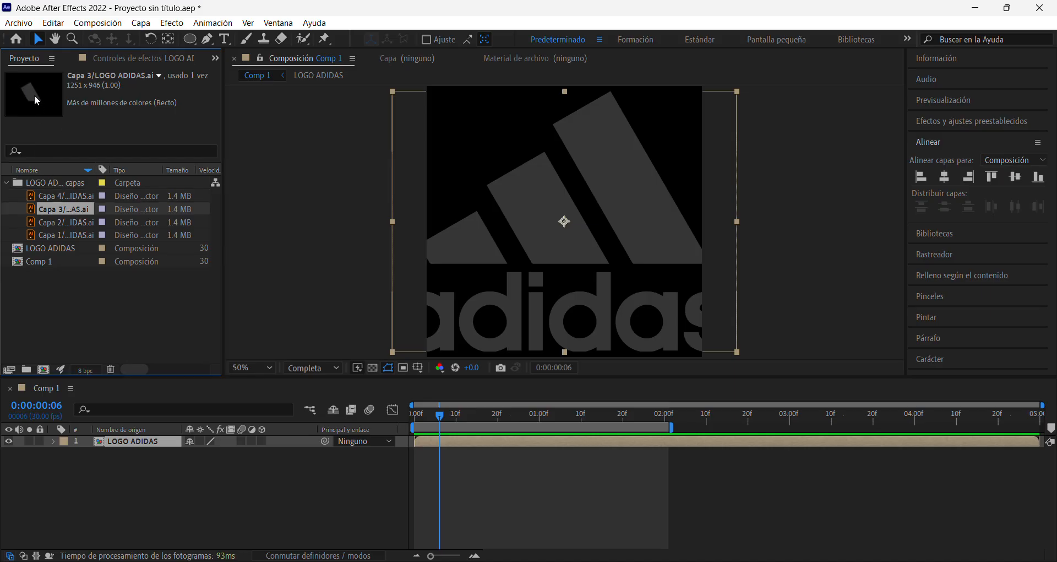
left_click(63, 223)
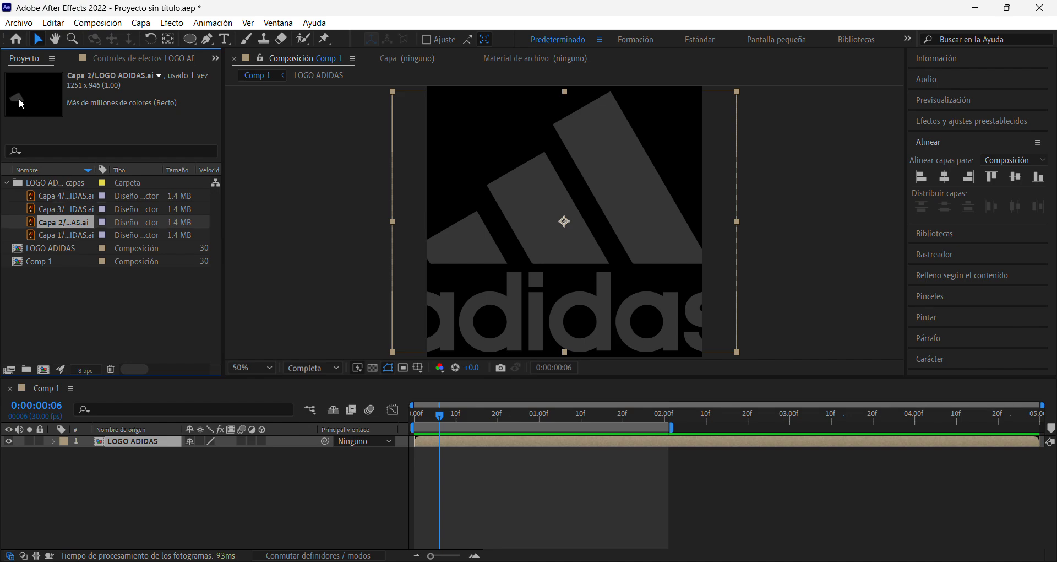
left_click(63, 234)
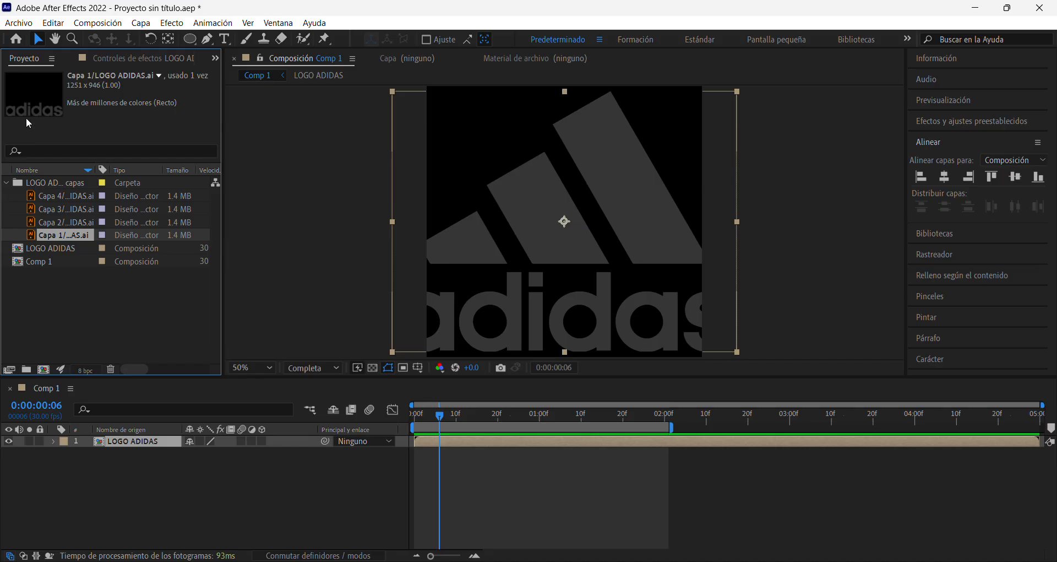
left_click(72, 224)
left_click(73, 186)
- Add the Capa 4 file to Comp 1 as a layer and delete the LOGO ADIDAS composition layer
left_click(74, 197)
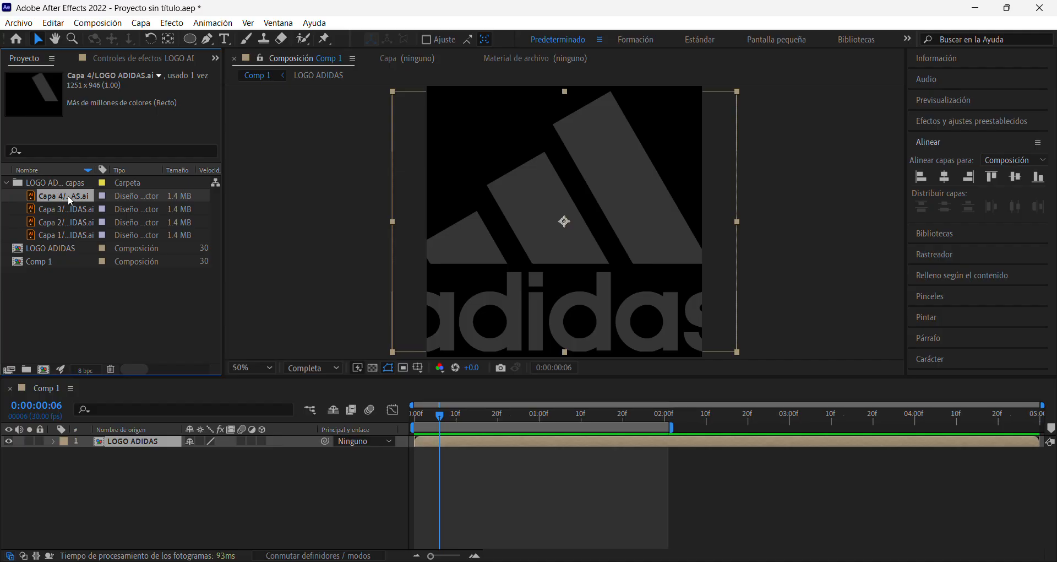
left_click_drag(71, 194, 119, 451)
left_click(118, 450)
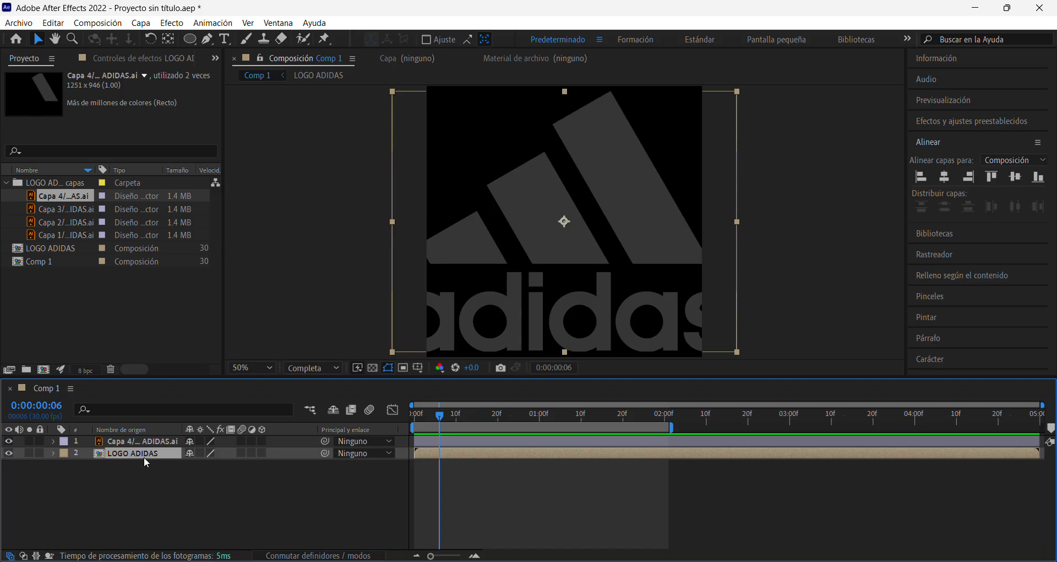
key("Delete")
left_click(165, 440)
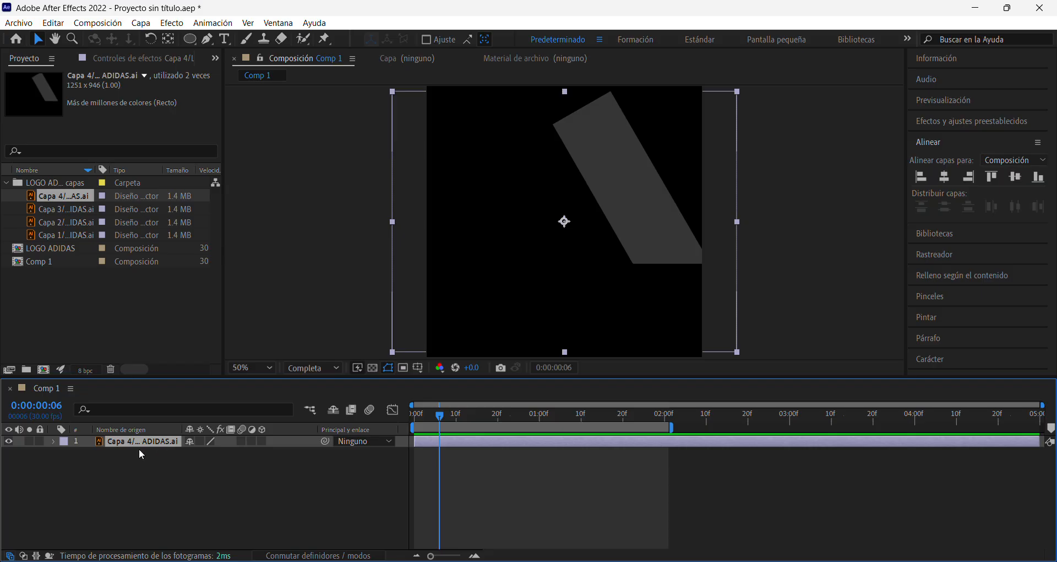
- Inspect the Capa 4 layer's Transformar properties and collapse them again
left_click(53, 441)
left_click(62, 453)
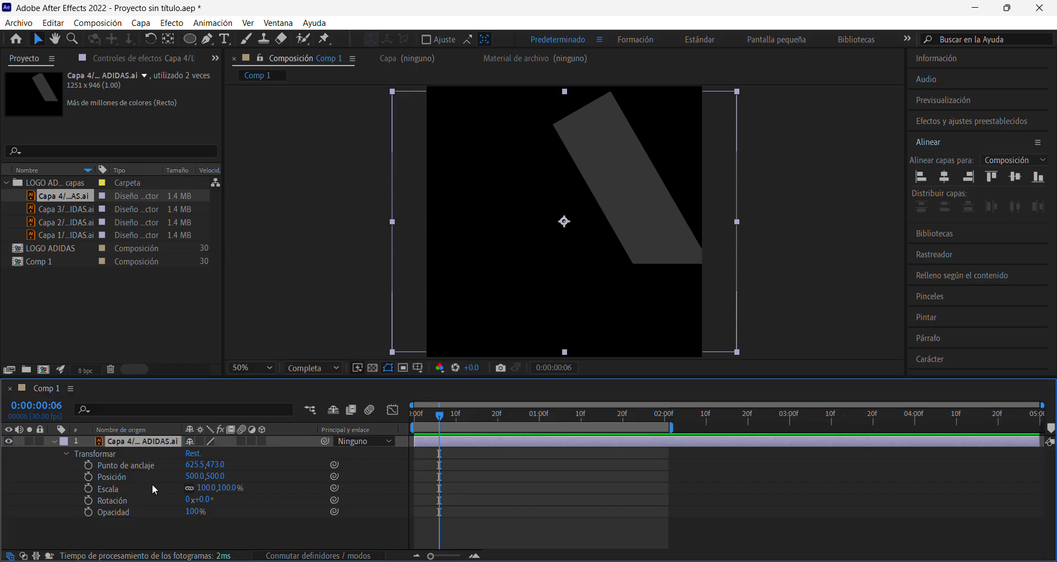
left_click(55, 441)
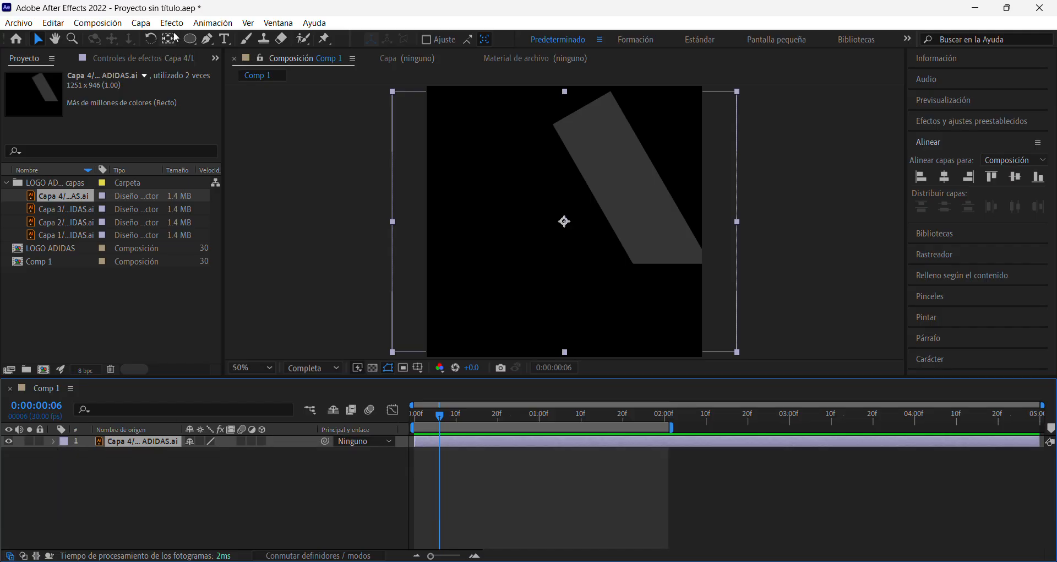
- Create an editable shape layer from the Capa 4 vector layer with Crear formas a partir de la capa vectorial
left_click(141, 23)
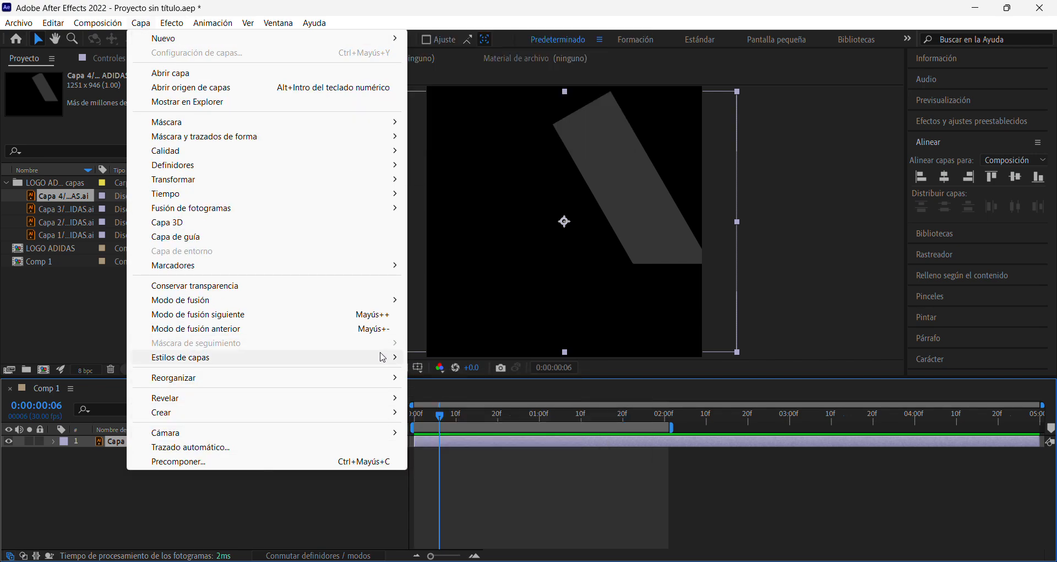
mouse_move(385, 414)
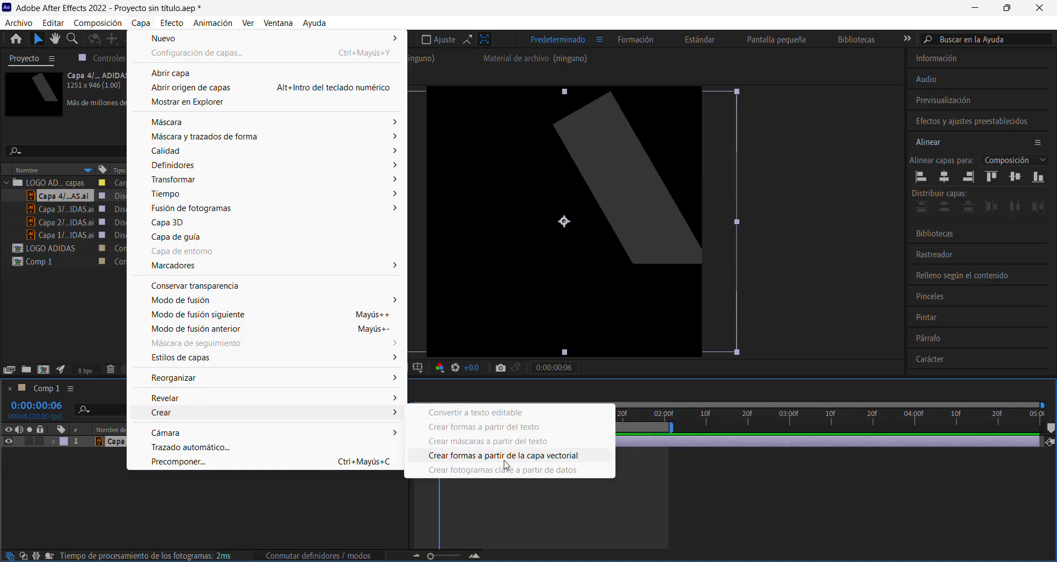
left_click(534, 462)
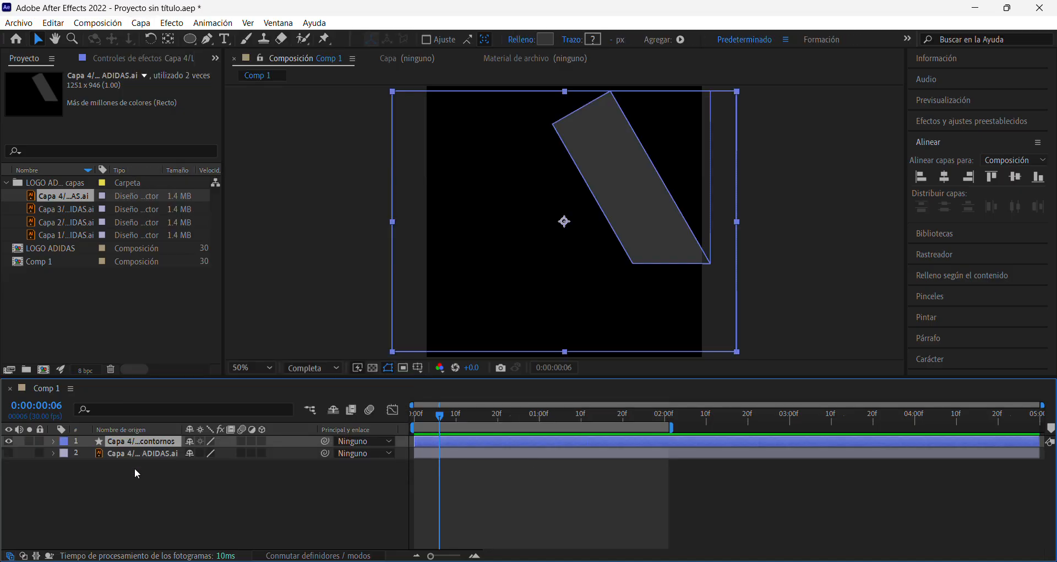
- Show the original Capa 4 layer and move the outline shape down and away from it to compare both stripes
left_click(141, 455)
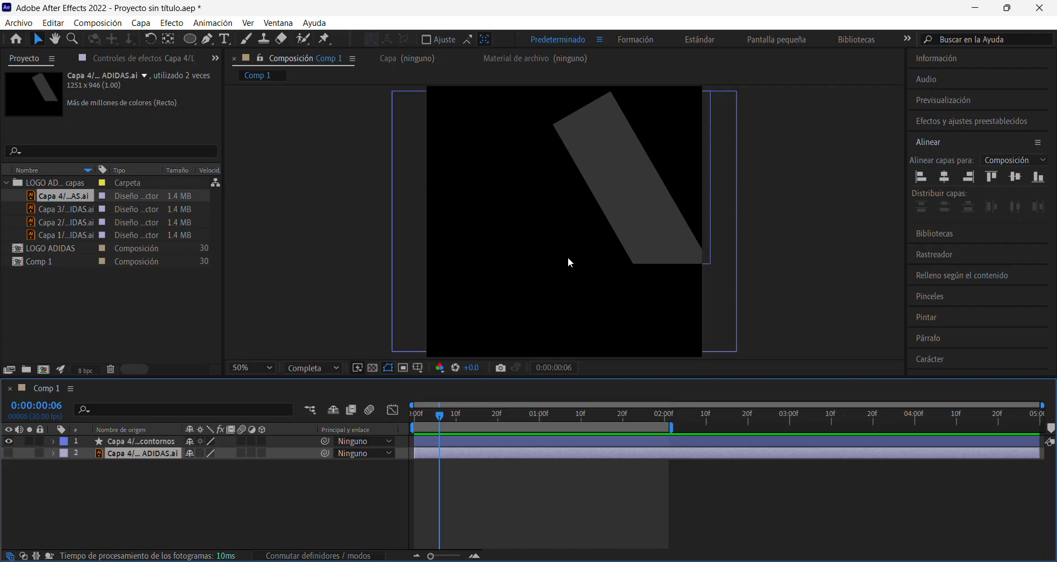
left_click(613, 180)
left_click(8, 452)
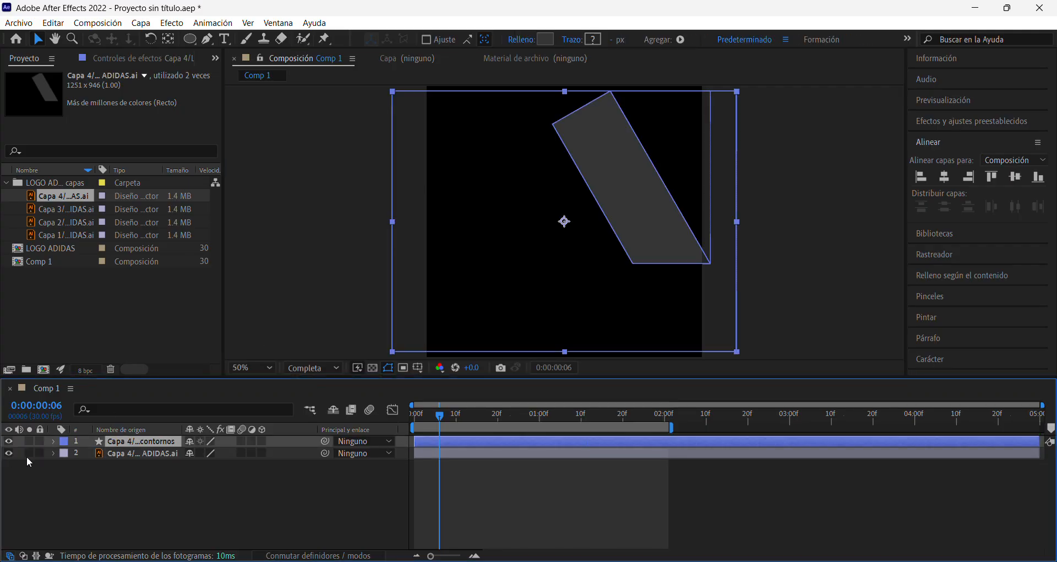
left_click_drag(654, 229, 519, 296)
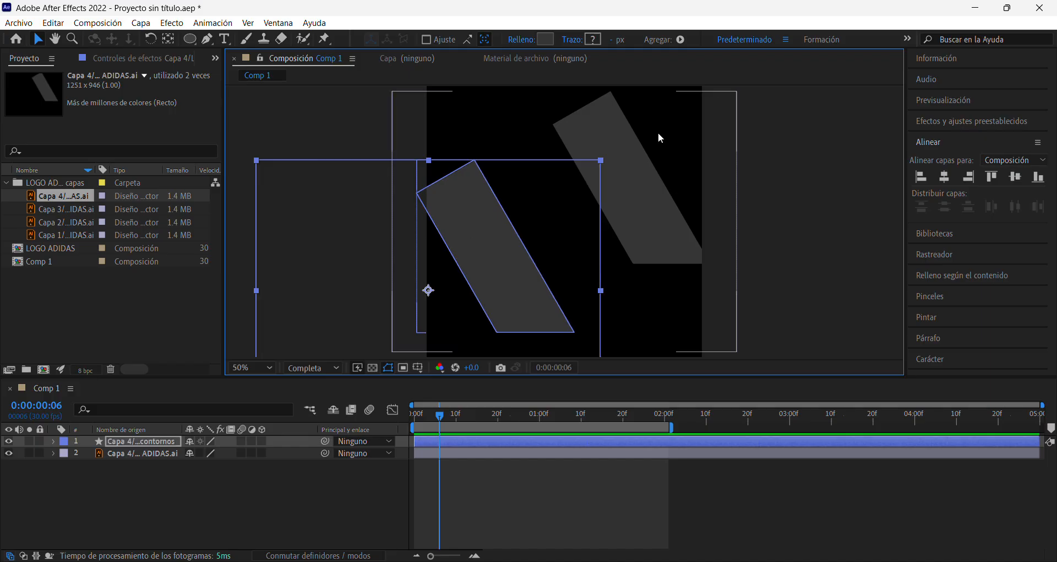
left_click(640, 173)
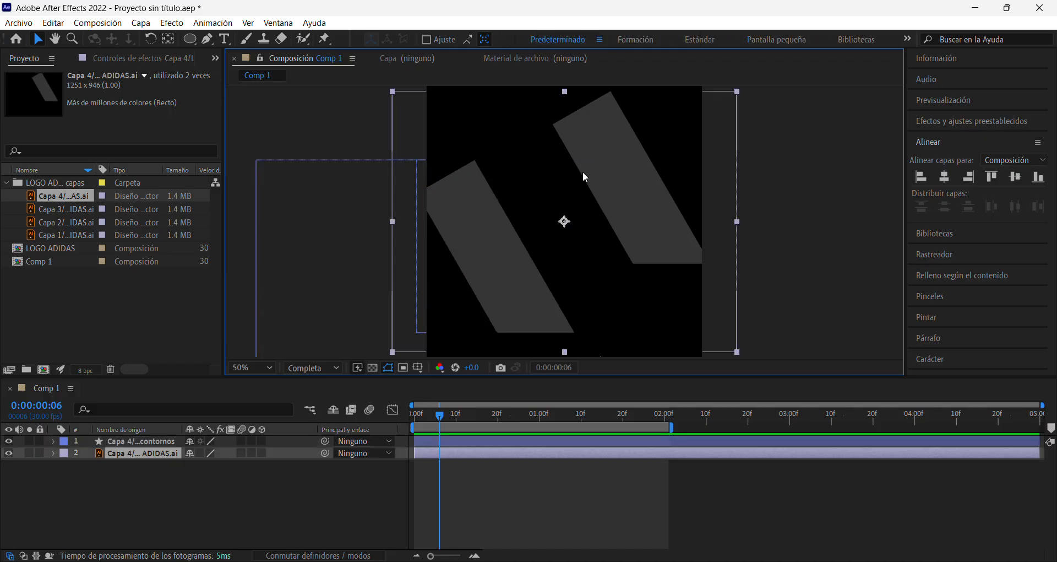
- Delete the original Capa 4 Illustrator layer and move the outline stripe fully inside the composition frame
left_click(137, 457)
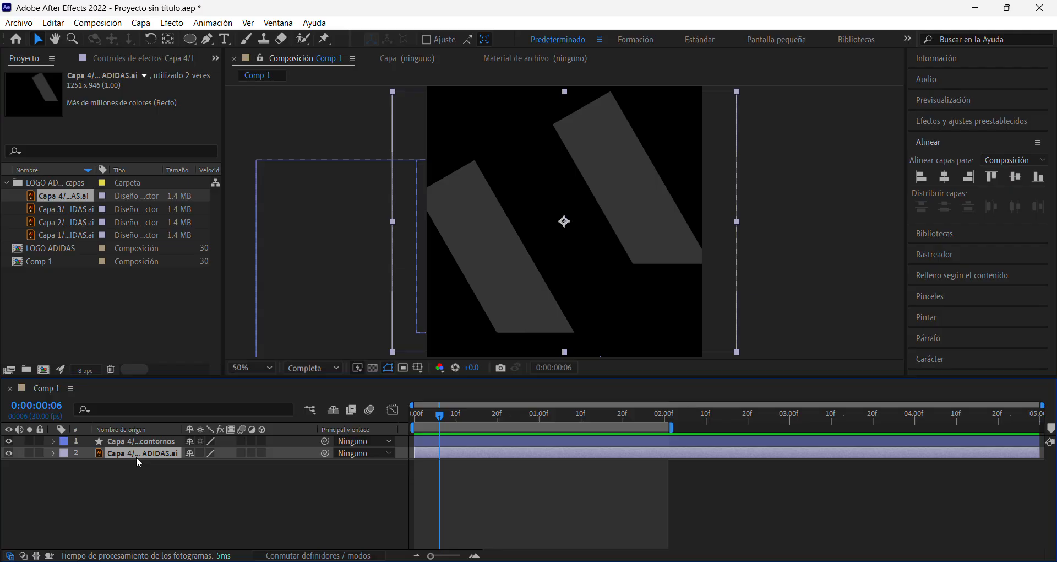
key("Delete")
left_click(154, 442)
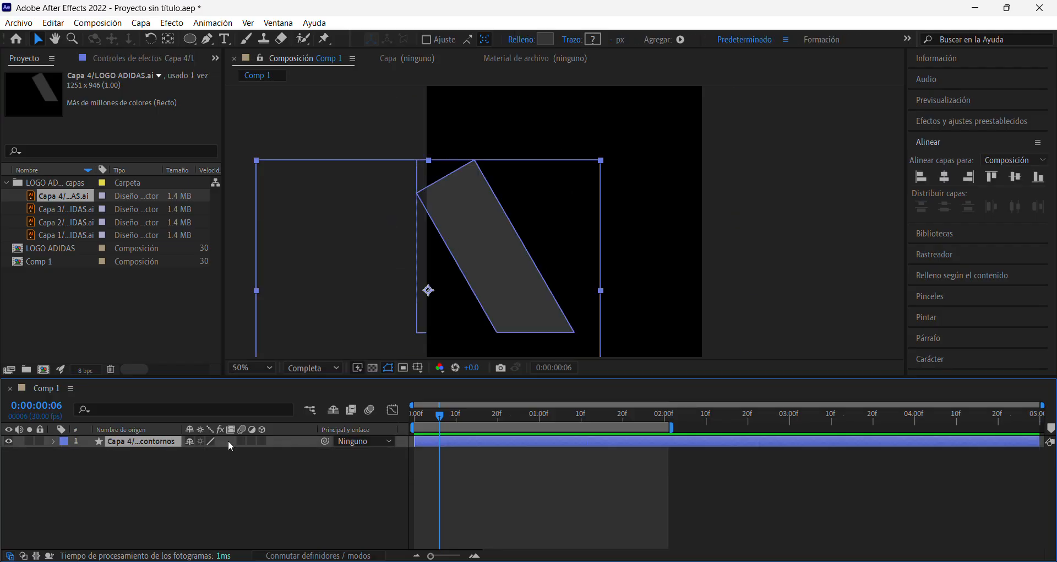
left_click_drag(512, 269, 610, 221)
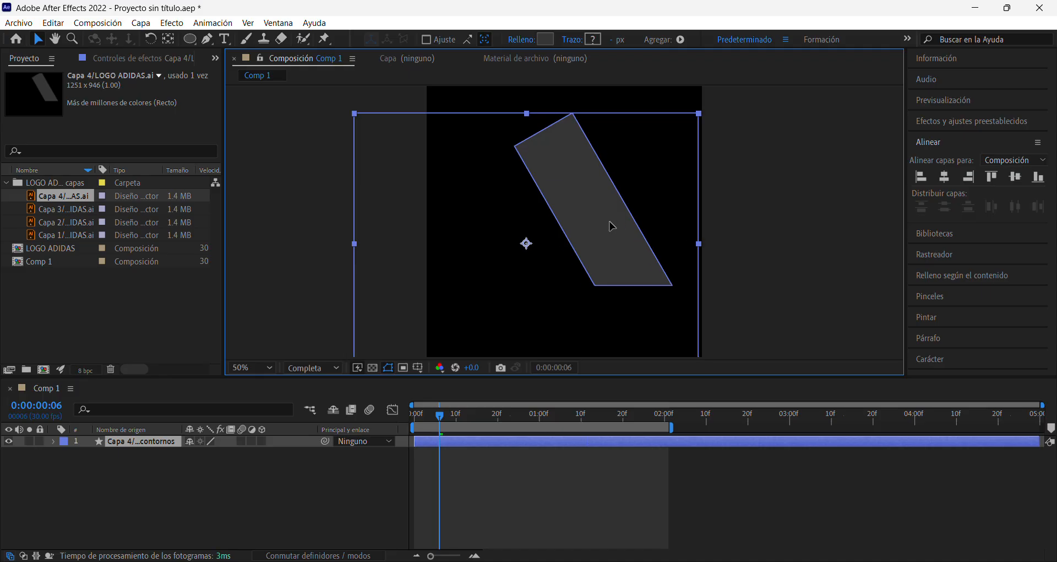
- Expand the Capa 4 outline layer's Contenido and Grupo 1 down to the path property of Trazado 1
left_click(53, 441)
left_click(67, 453)
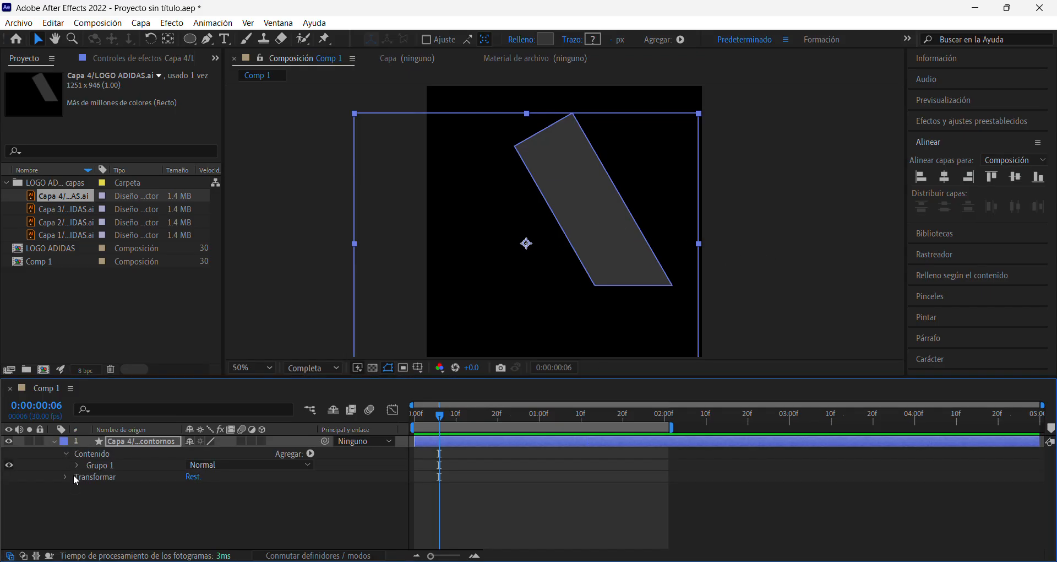
left_click(80, 465)
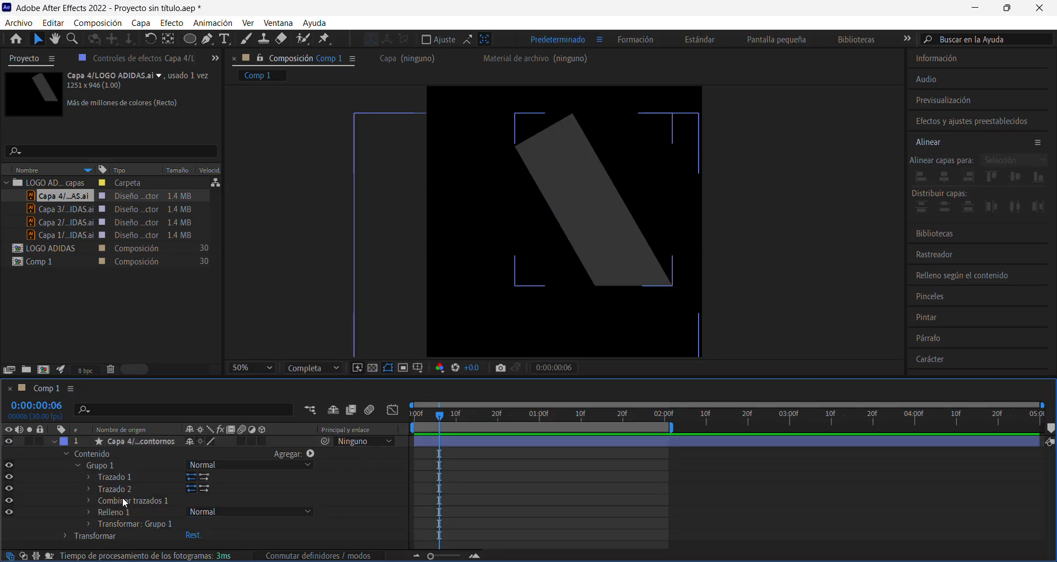
left_click(108, 480)
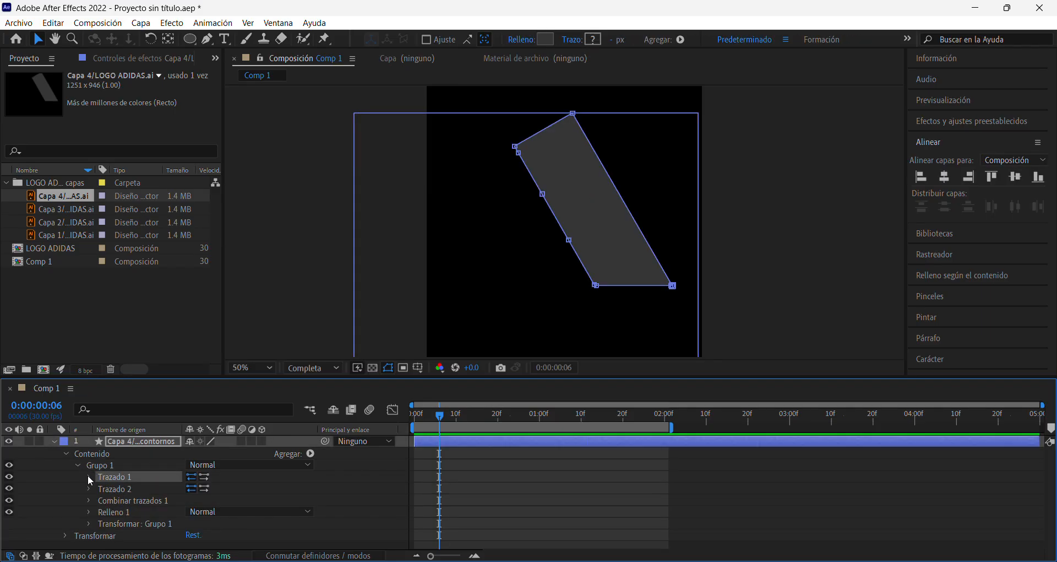
left_click(89, 477)
left_click(89, 476)
left_click(89, 477)
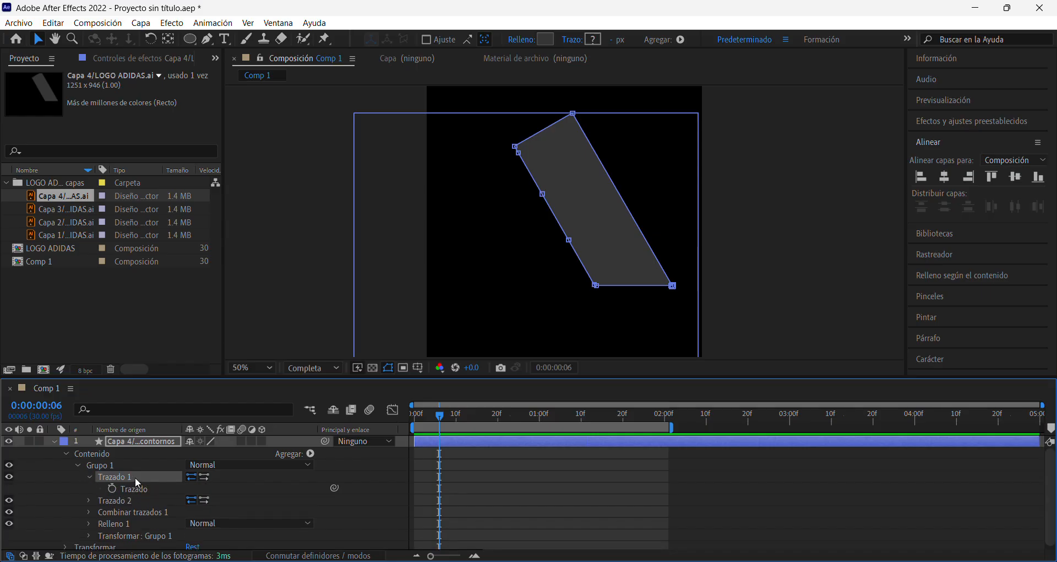
right_click(134, 476)
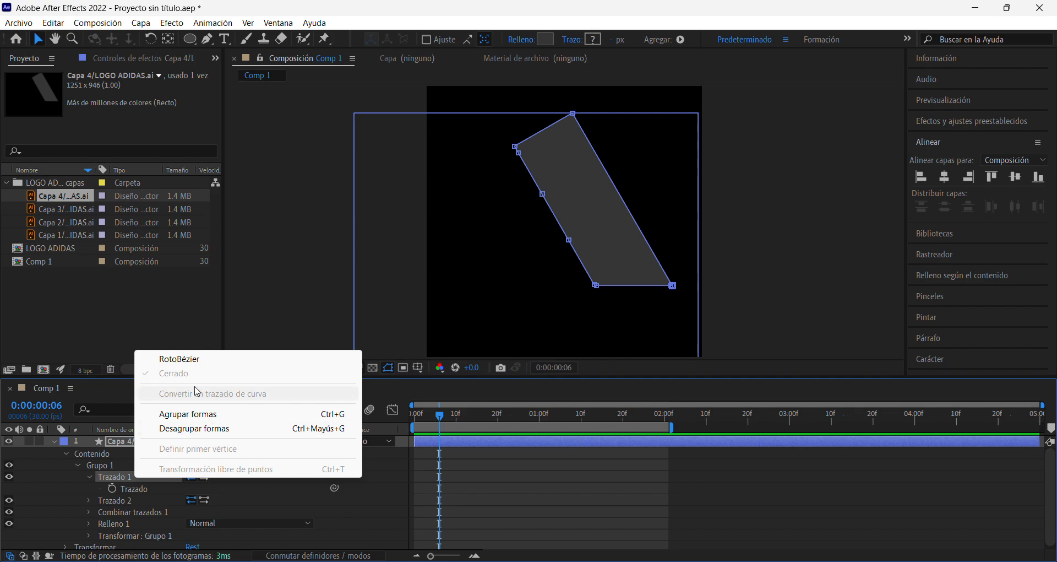
left_click(113, 489)
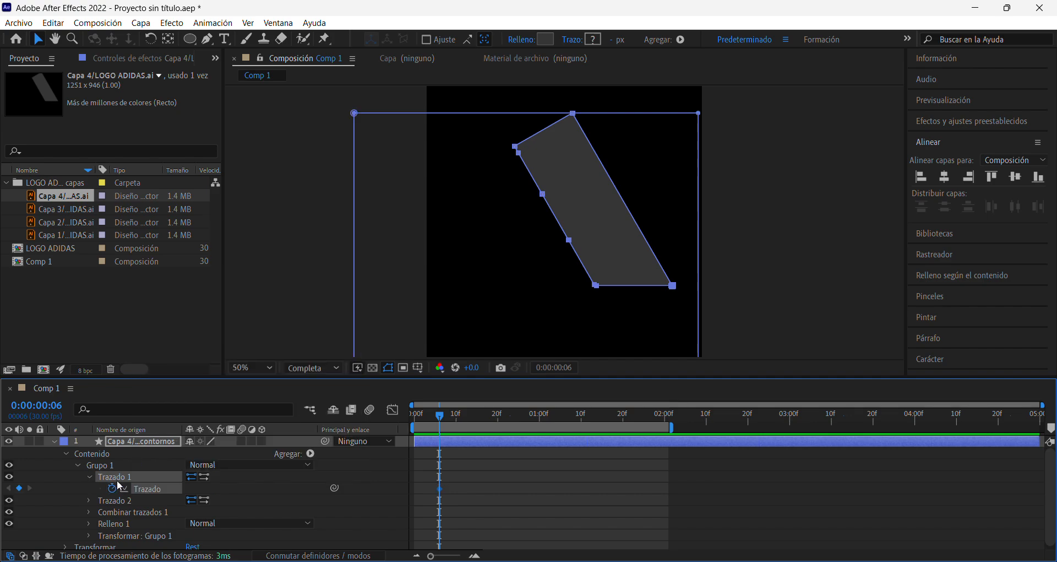
left_click(111, 488)
- Collapse Trazado 1 and move the playhead to 0:00:00:00
left_click(90, 477)
left_click_drag(439, 415, 401, 415)
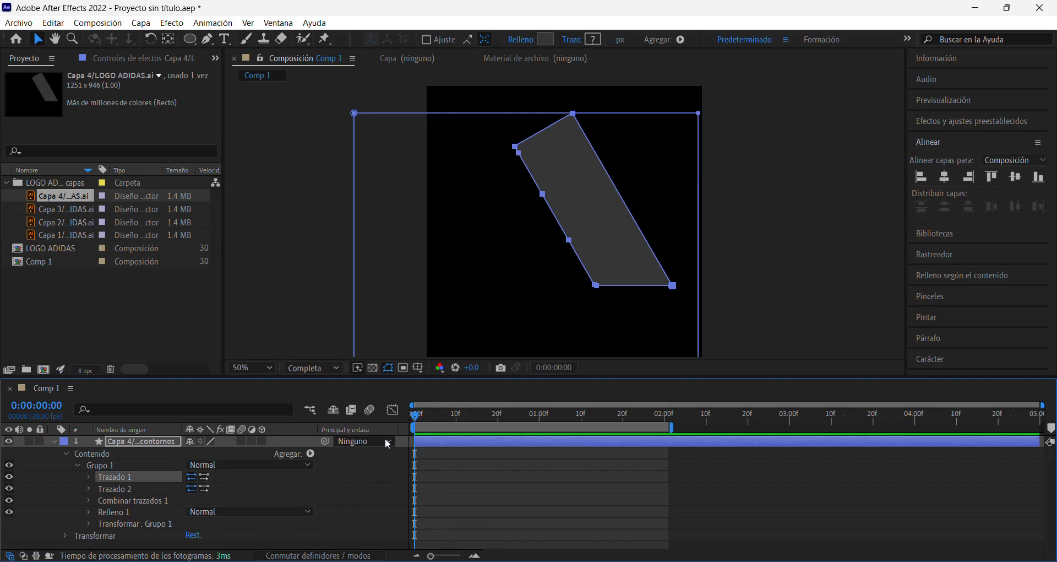
left_click(194, 41)
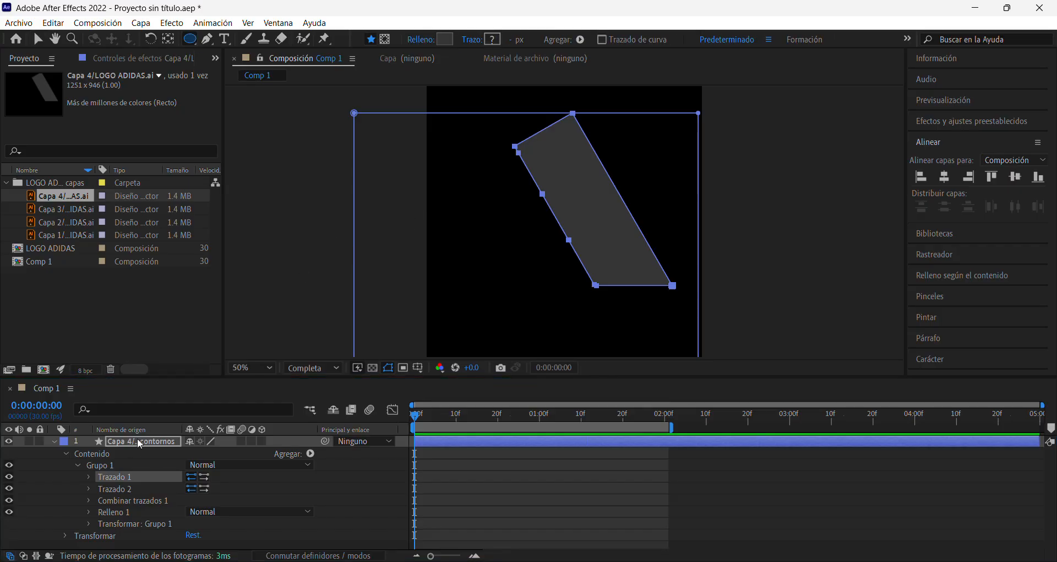
mouse_move(479, 174)
left_mouse_down()
mouse_move(527, 235)
mouse_move(601, 288)
left_mouse_up()
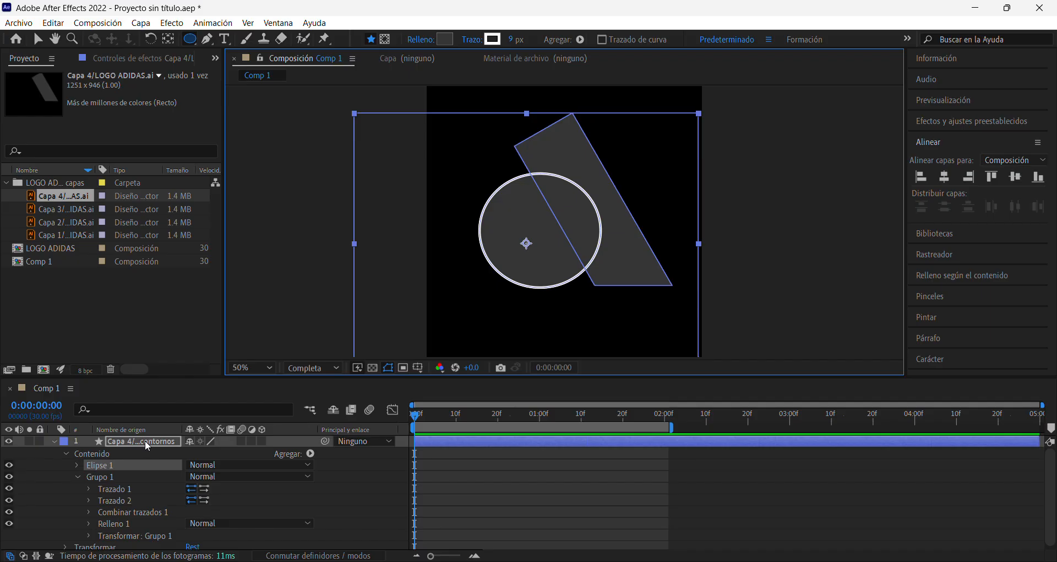
key("Delete")
left_click(38, 39)
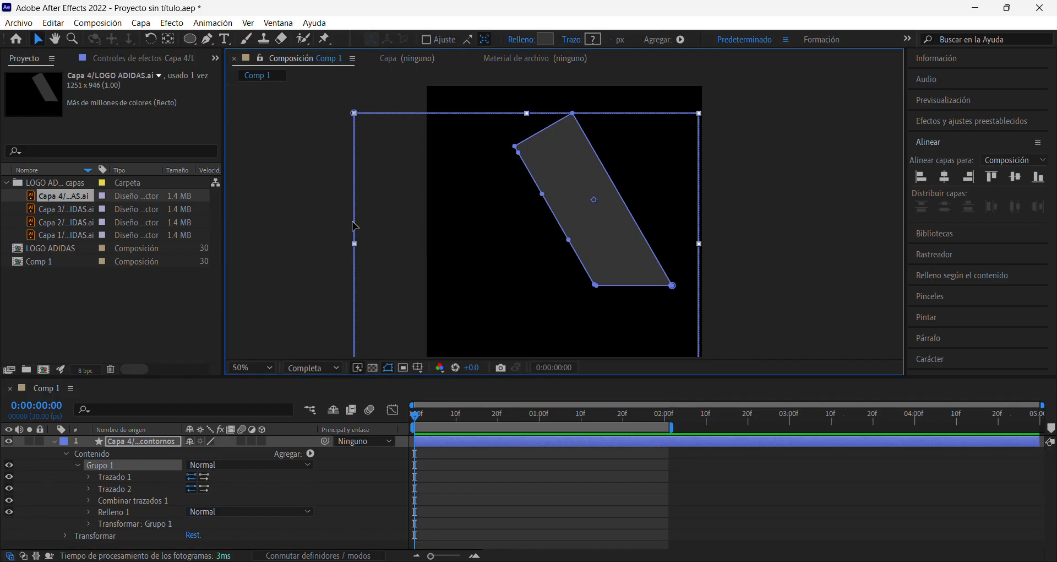
- Deselect every layer, draw a white circle as a new shape layer with the Ellipse tool, and place it over the stripe's middle
left_click(309, 184)
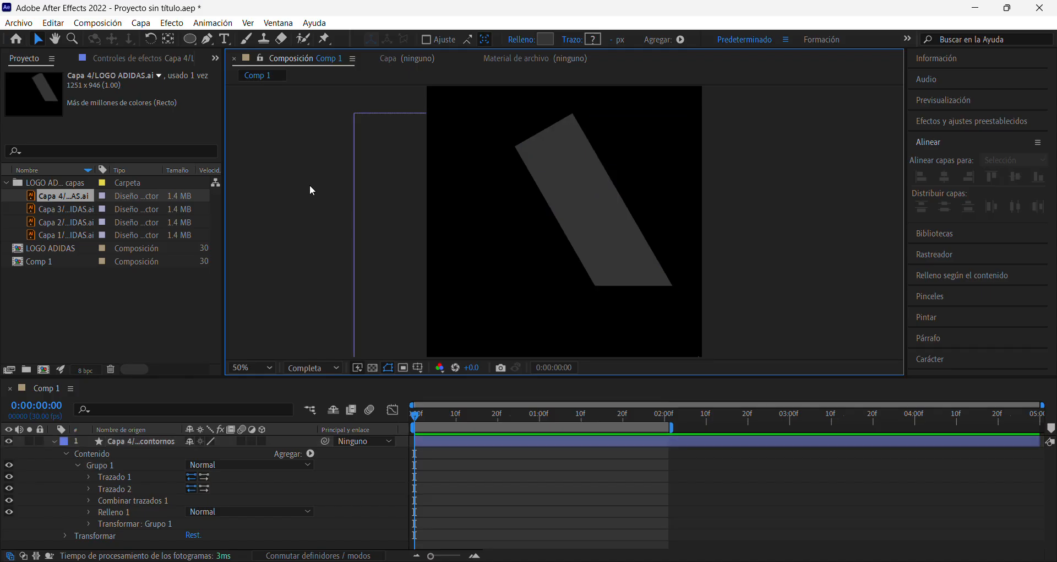
left_click(345, 210)
left_click(190, 39)
left_click_drag(475, 207, 567, 294)
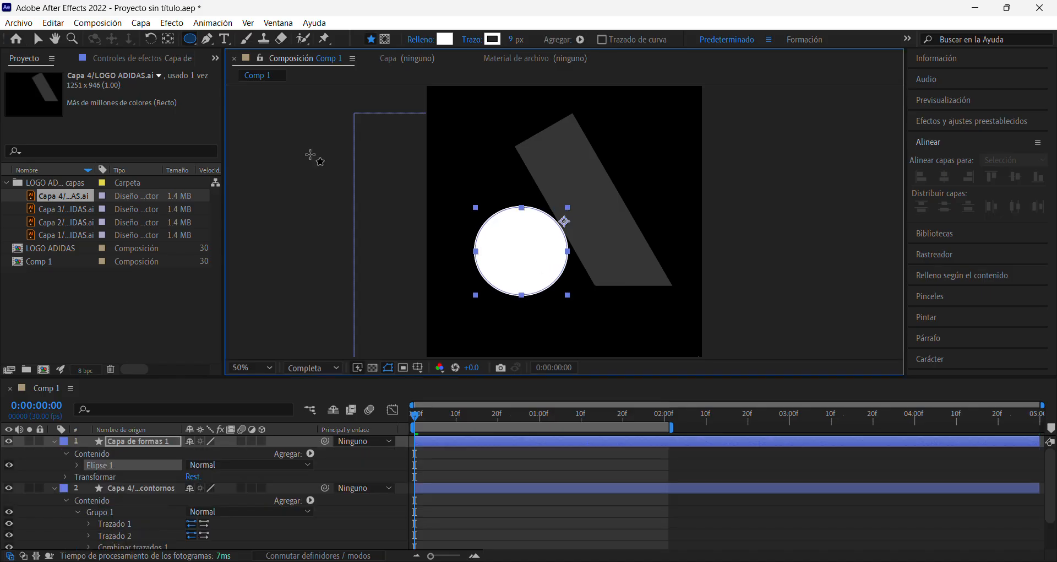
left_click(39, 39)
left_click_drag(526, 274, 588, 237)
- Expand Elipse 1 in Capa de formas 1 and convert its elliptical path to a curve path (Convertir en trazado de curva)
left_click(143, 443)
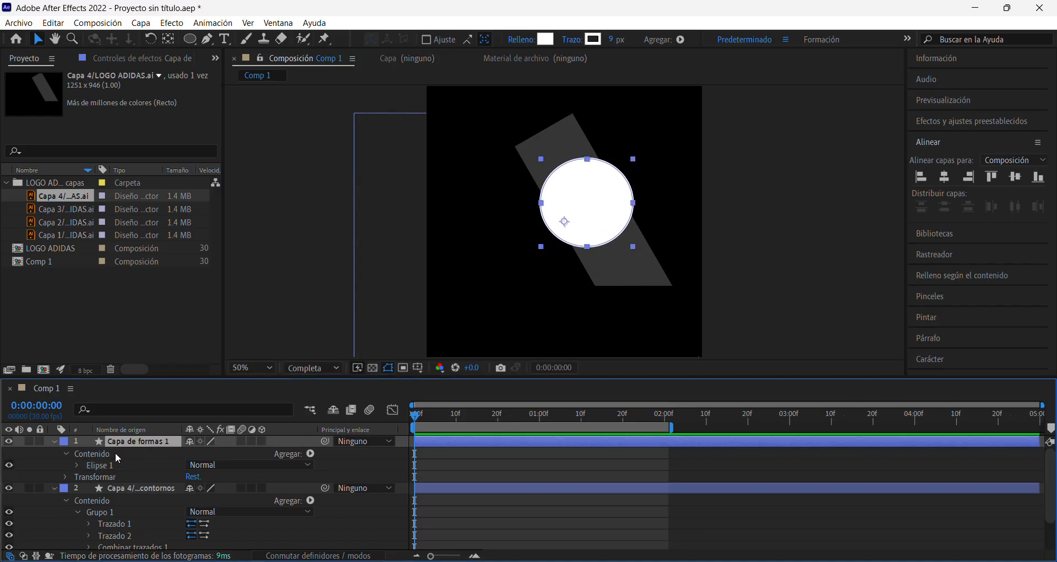
left_click(75, 464)
right_click(148, 475)
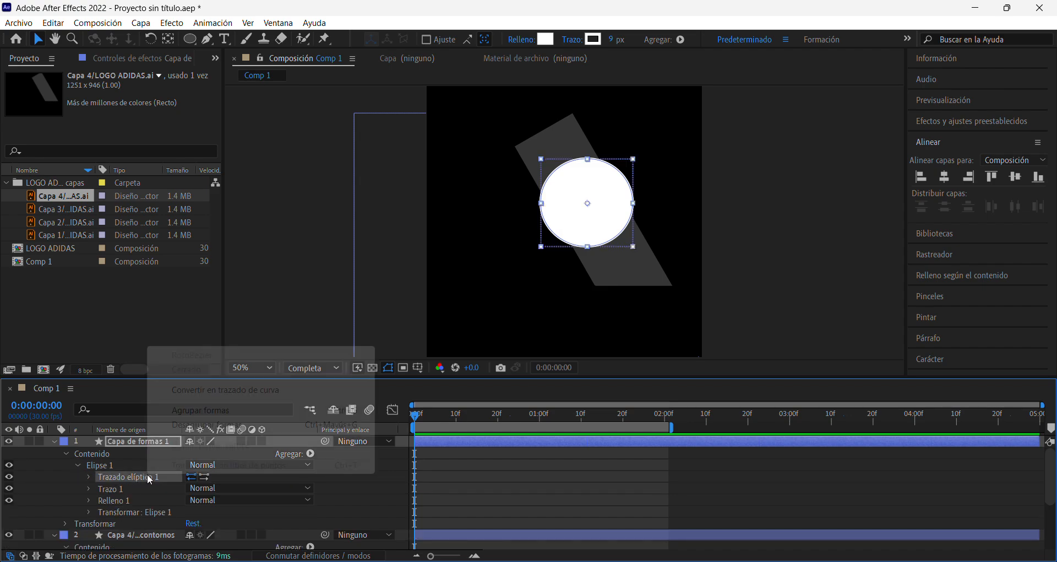
left_click(225, 389)
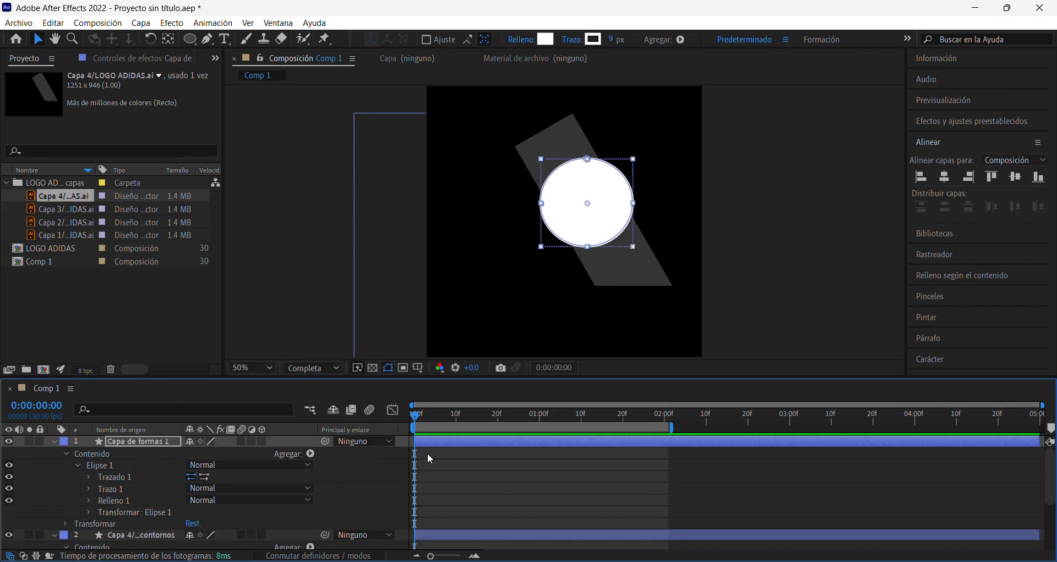
- Enable keyframing on the circle's Trazado property at 0:00:00:00
left_click(89, 477)
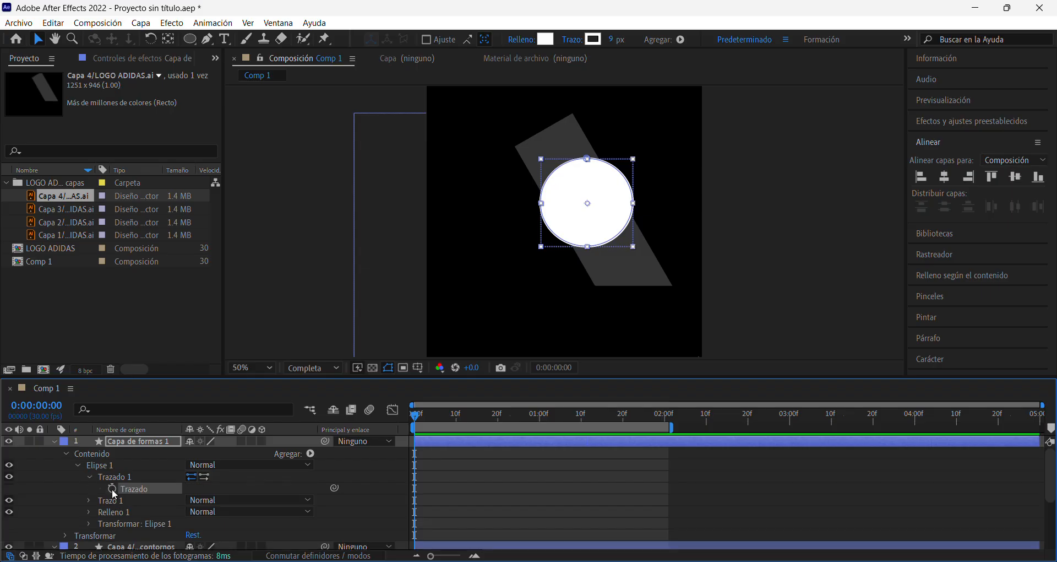
left_click(114, 489)
scroll(438, 527, "down", 3)
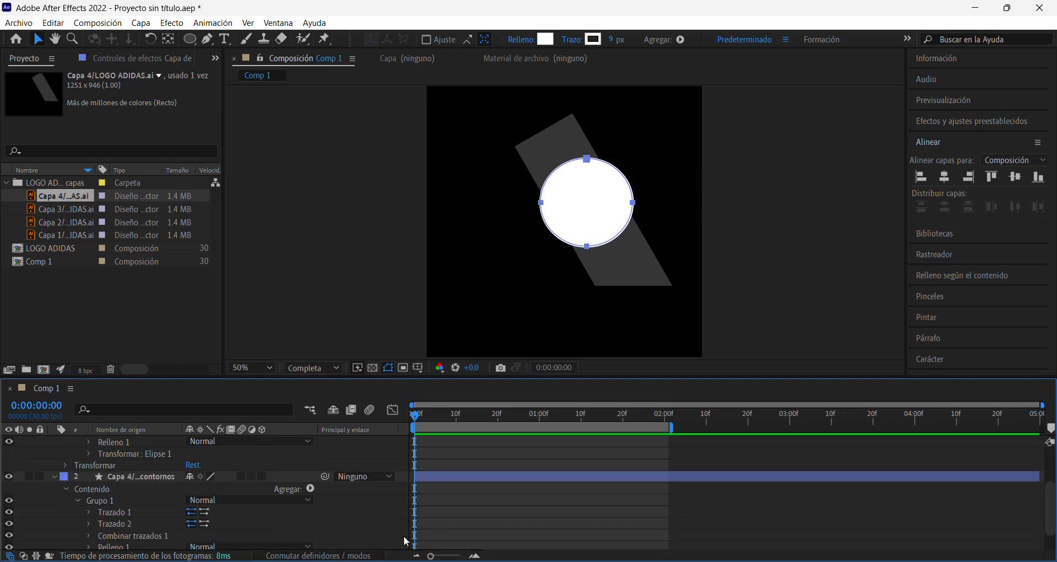
- Expand Trazado 1 in the Capa 4 contornos layer and enable keyframing on its Trazado property at 0:00:00:00
left_click(89, 511)
left_click(112, 523)
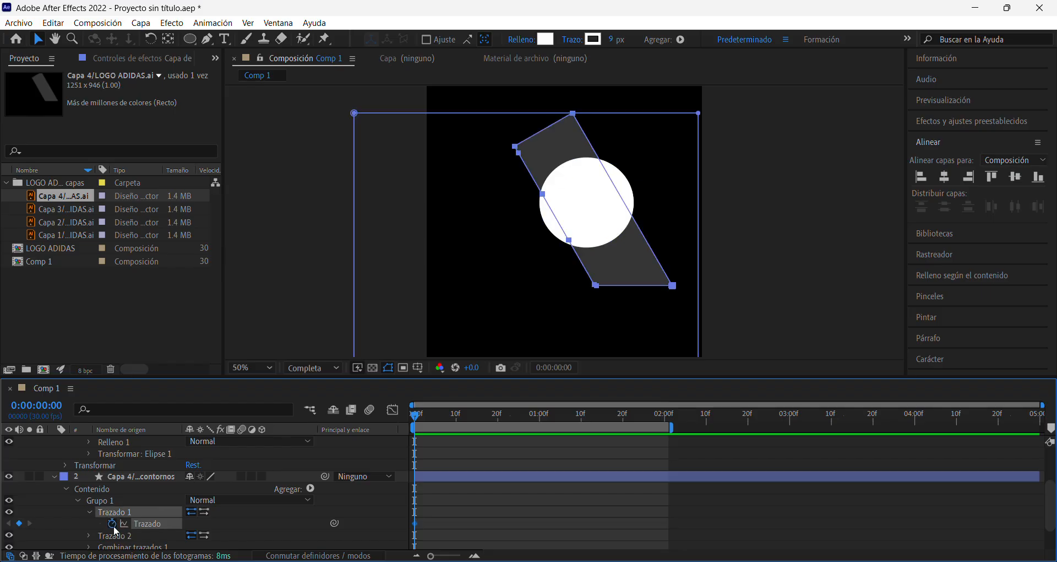
- Copy the stripe's Trazado from the Capa 4 contornos layer and paste it into the circle's Trazado at 0:00:01:00
left_click(540, 416)
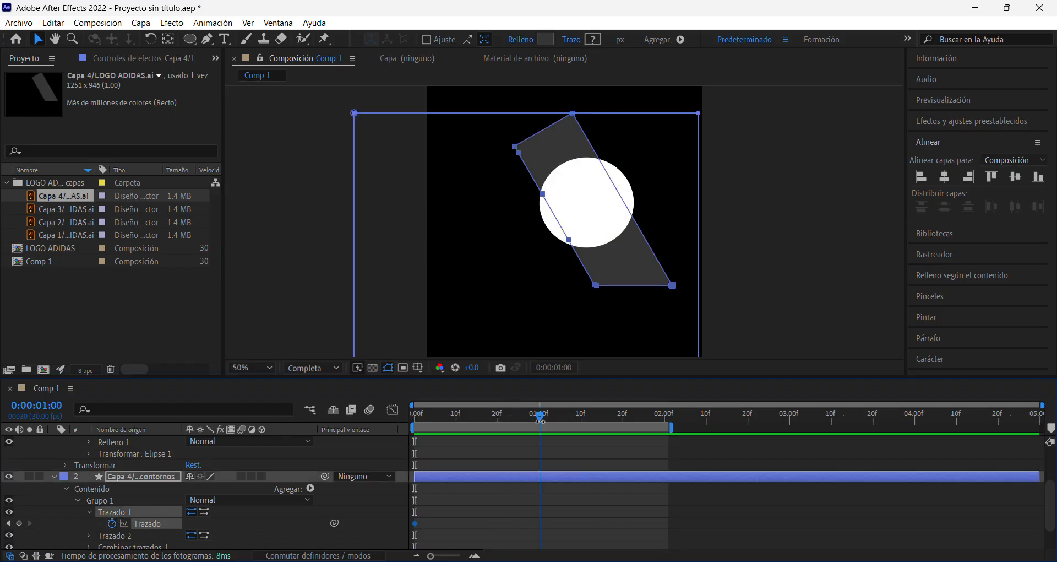
scroll(146, 499, "up", 3)
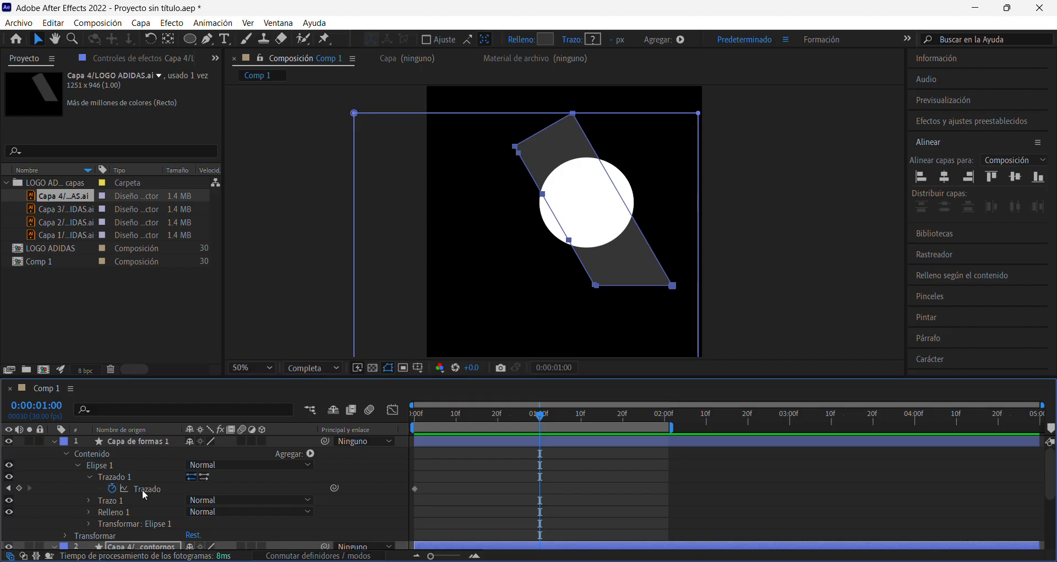
left_click(149, 444)
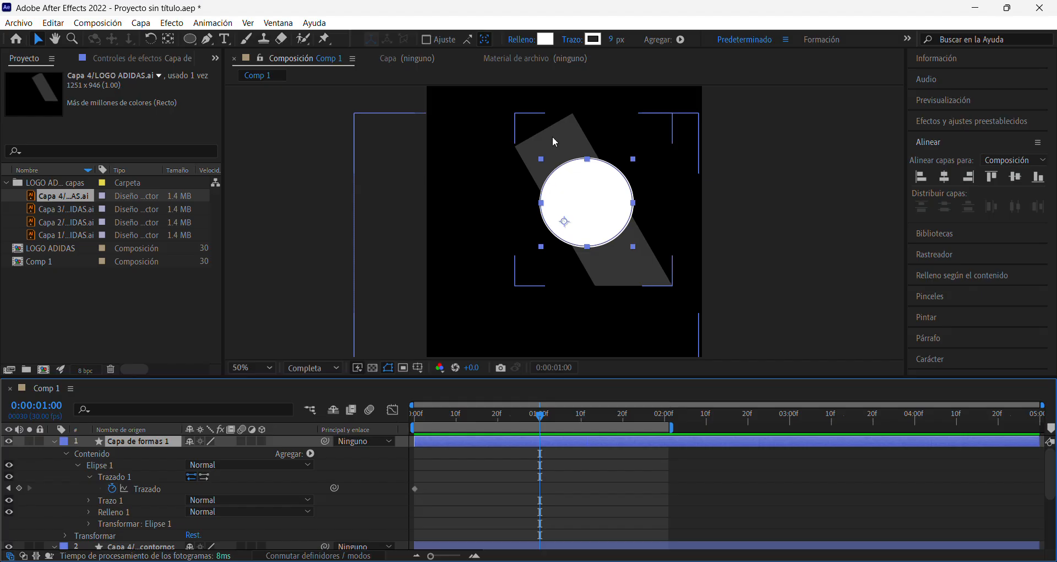
scroll(196, 482, "down", 2)
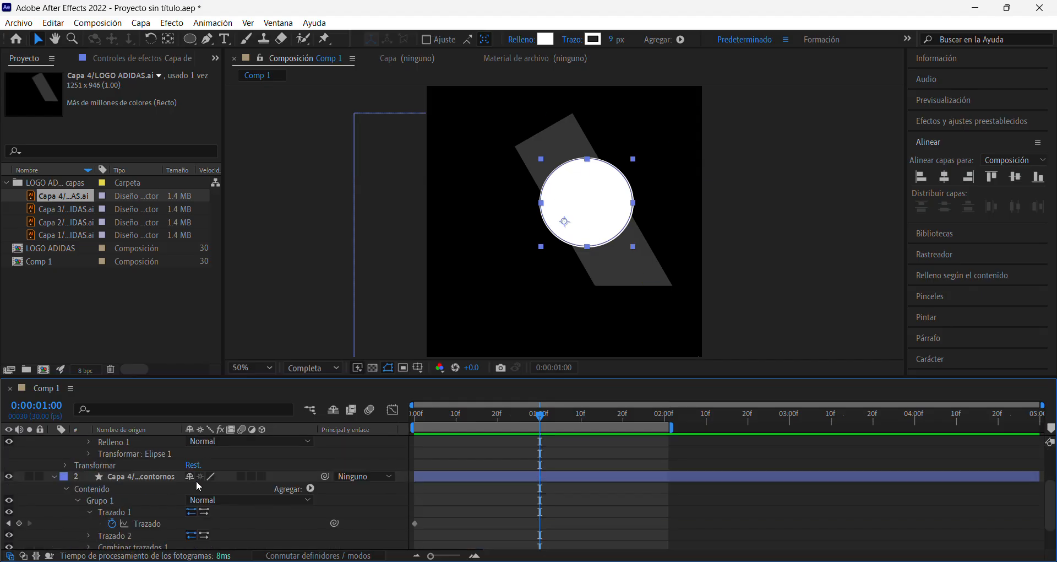
scroll(173, 524, "up", 1)
scroll(171, 521, "down", 2)
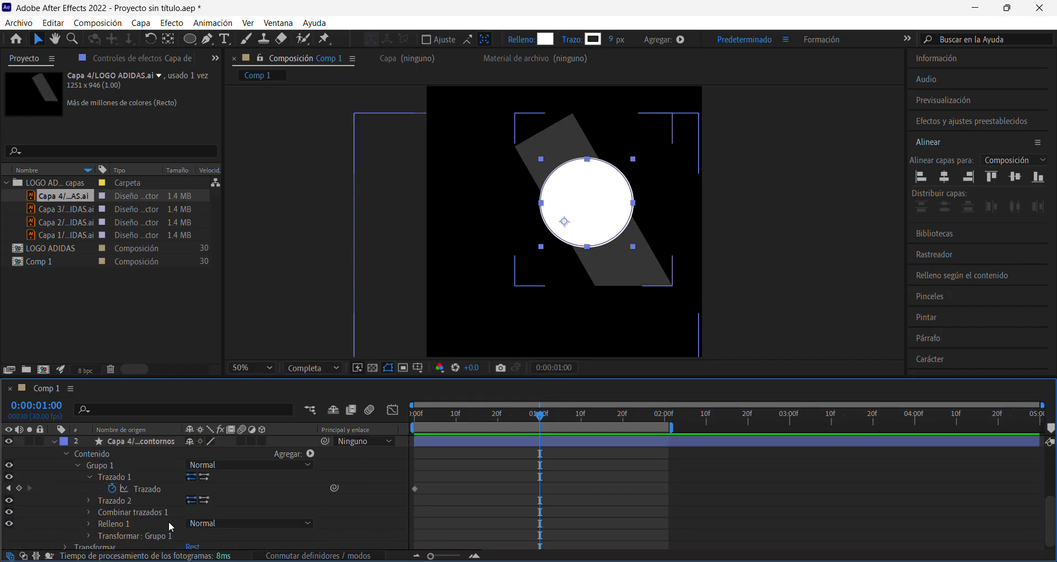
left_click(147, 489)
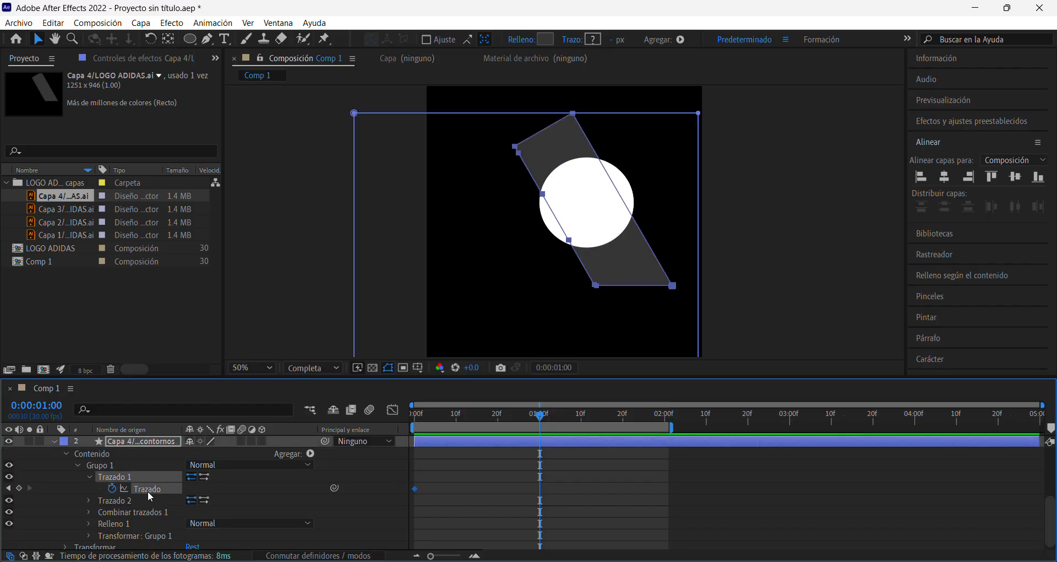
scroll(148, 491, "up", 3)
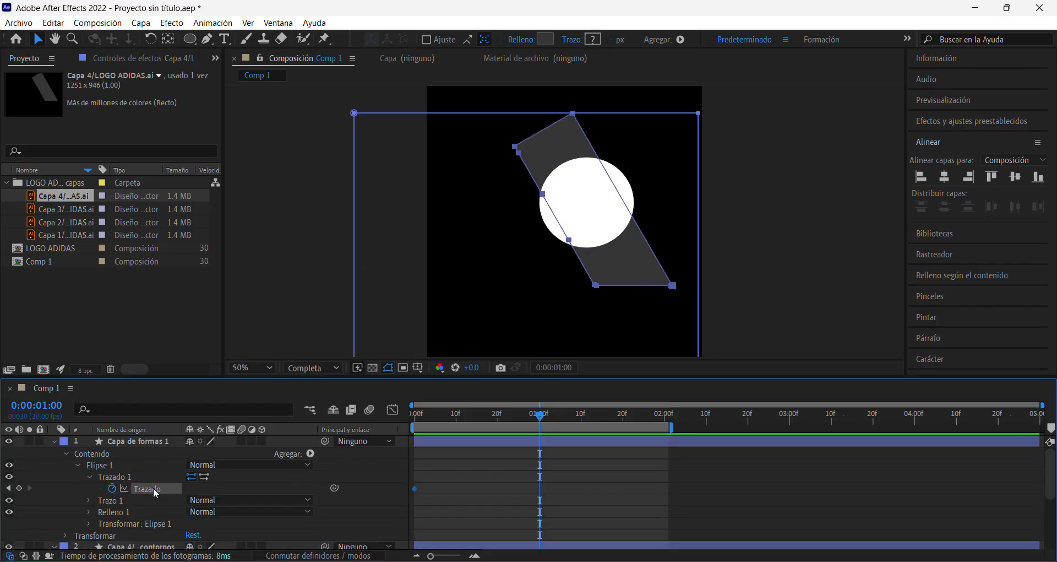
left_click(153, 487)
key("ctrl+v")
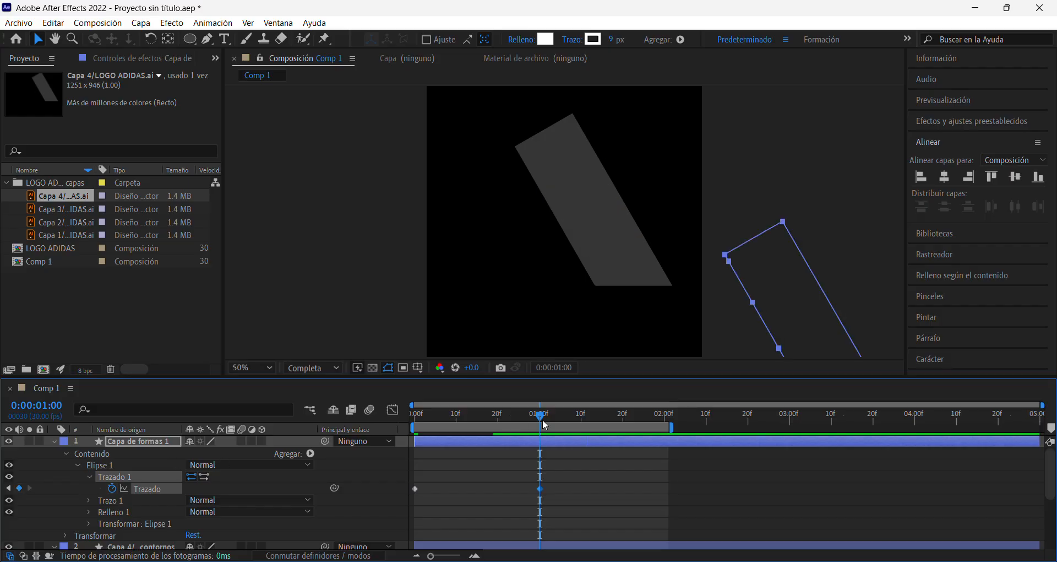
- Hide the Capa 4 contornos layer and scrub the playhead back to 0:00:00:00
scroll(399, 497, "down", 3)
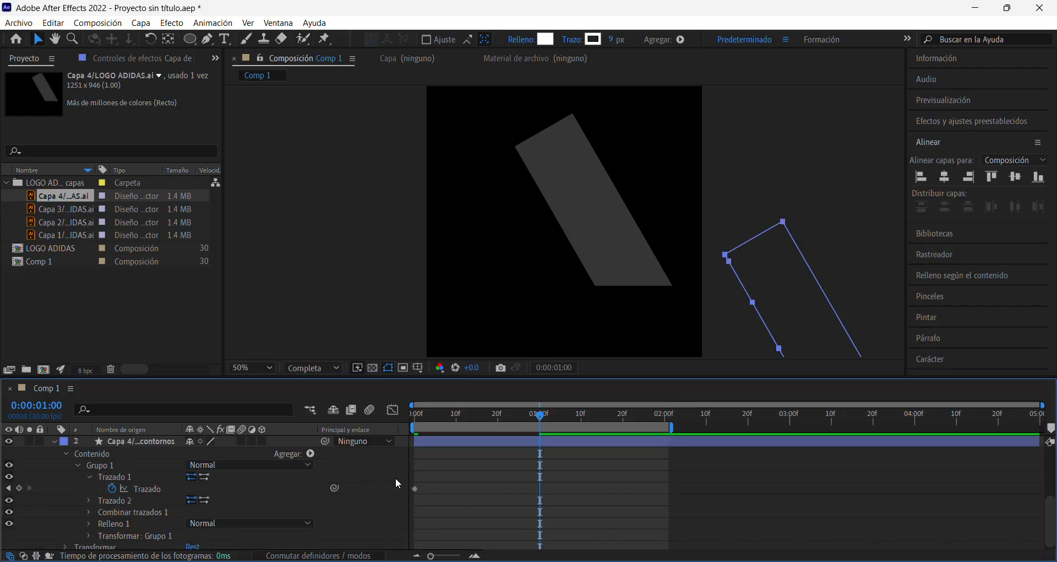
scroll(477, 517, "up", 1)
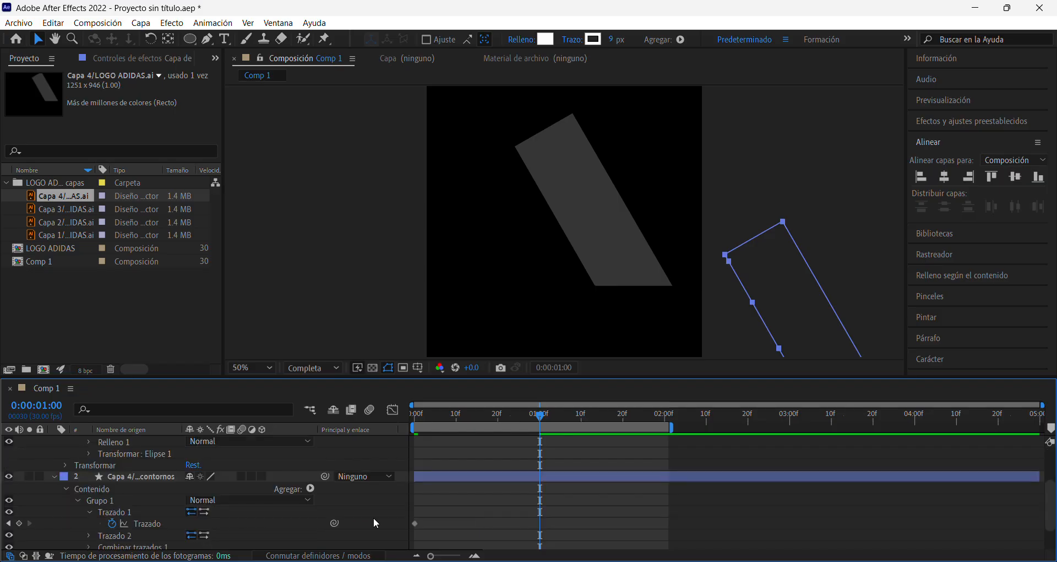
left_click(9, 476)
left_click_drag(483, 415, 395, 442)
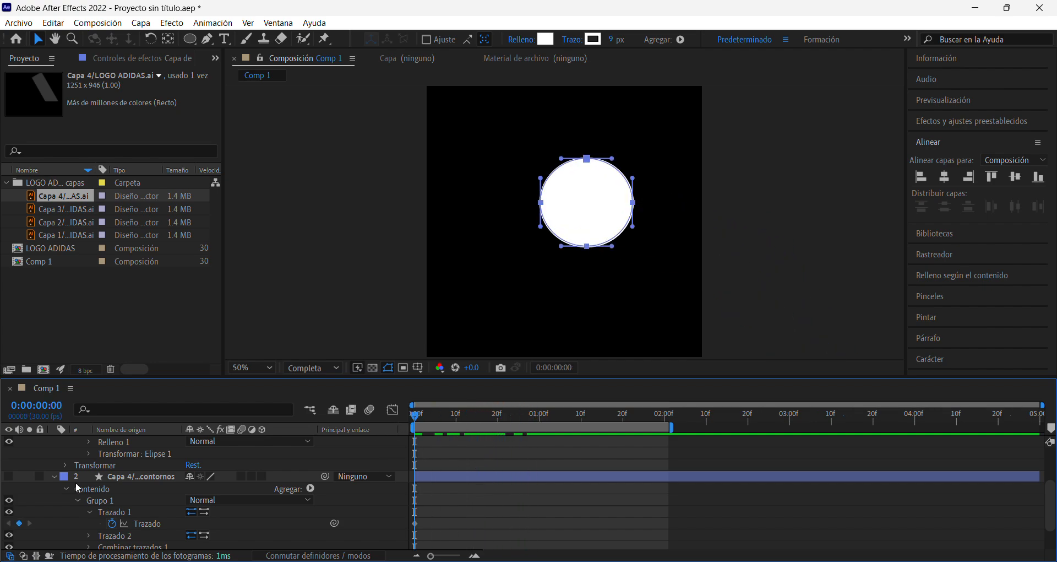
- Keyframe the Posición of Capa de formas 1 at 0:00:00:00, and move the shape back into the frame at 0:00:01:00, to -186.0,88.0
scroll(134, 476, "up", 2)
left_click(139, 441)
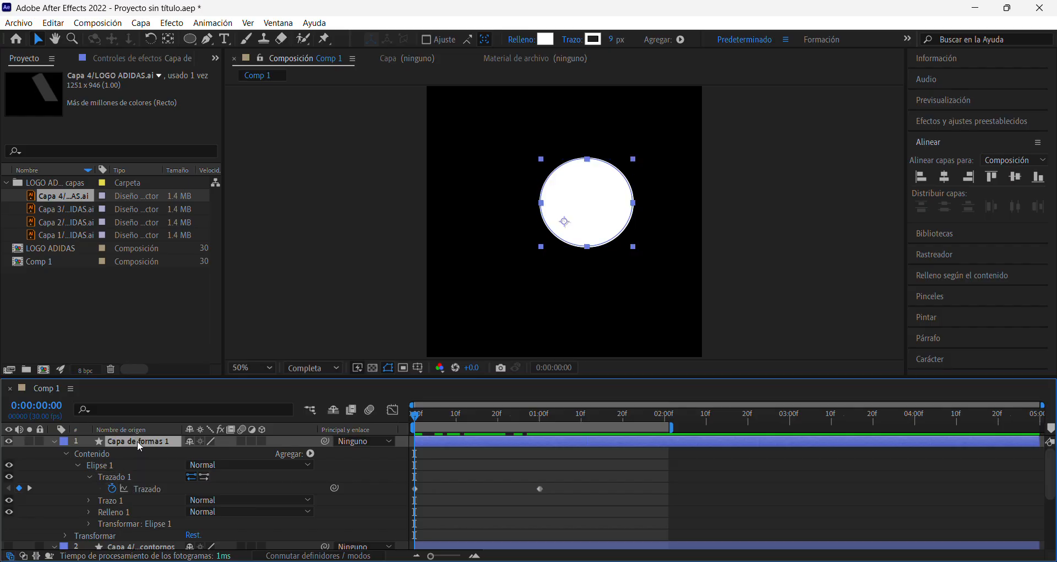
key("p")
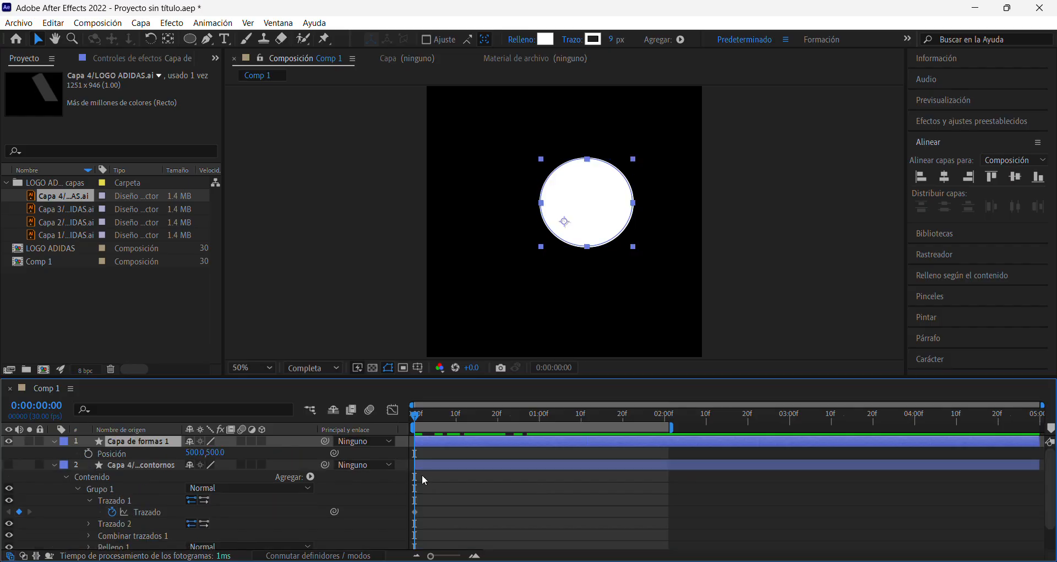
left_click(88, 454)
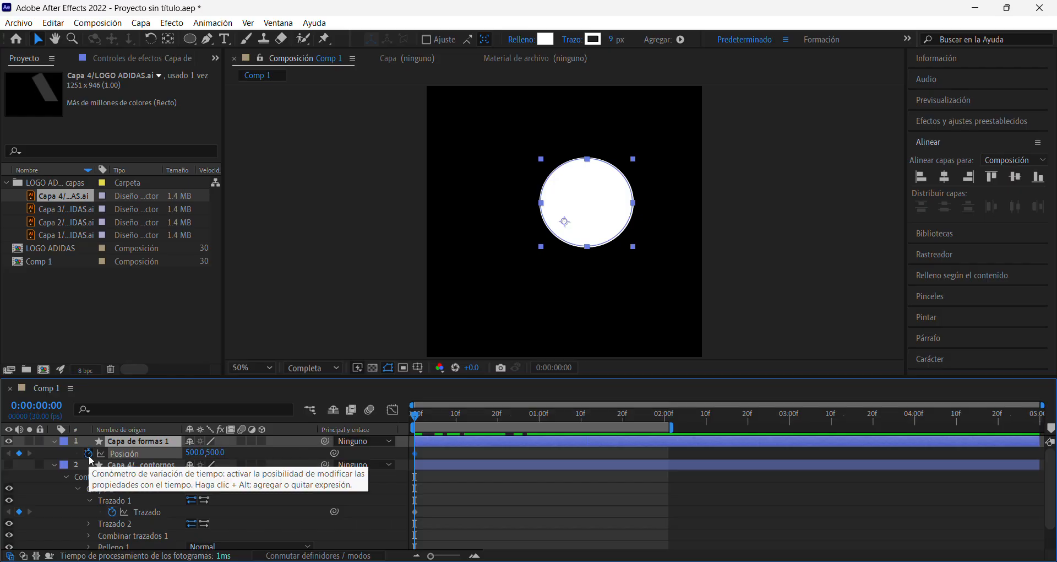
left_click_drag(454, 422, 540, 435)
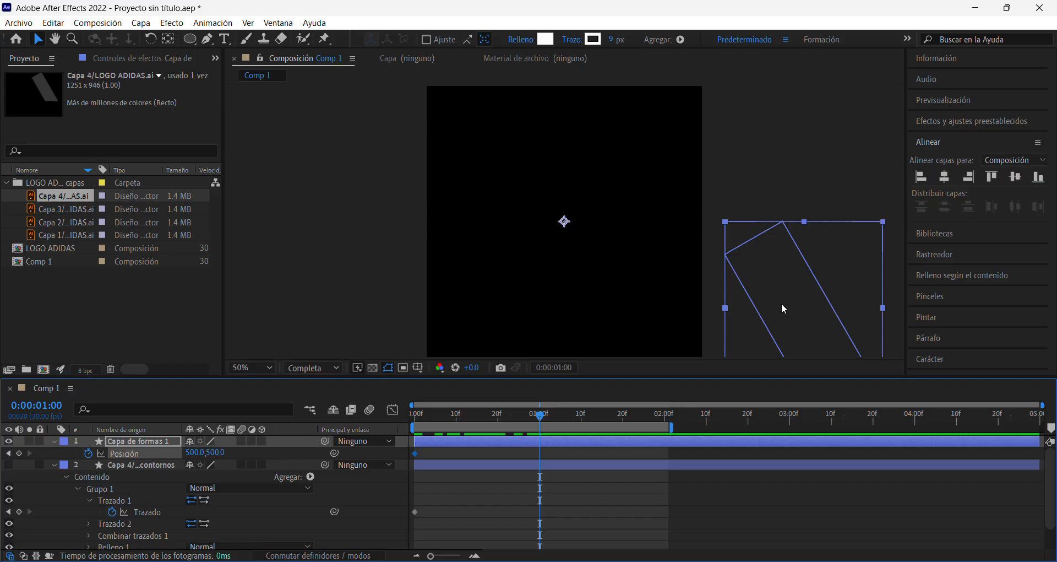
left_click_drag(780, 306, 630, 223)
- Play and scrub the circle-to-stripe morph between 0:00:00:00 and 0:00:01:00 to check the shape change and its motion path
left_click_drag(429, 418, 535, 417)
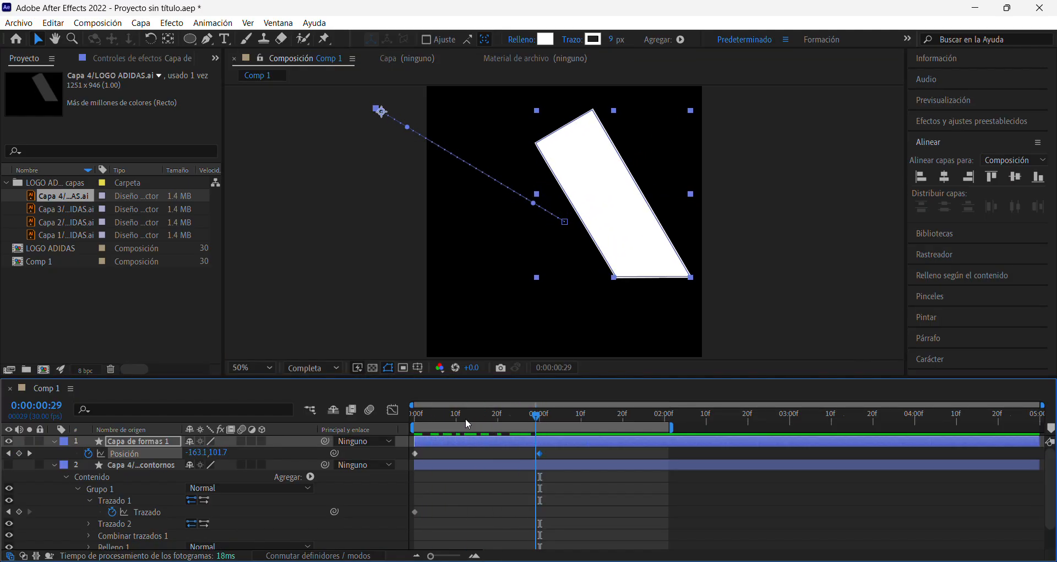
left_click_drag(466, 420, 396, 415)
key("space")
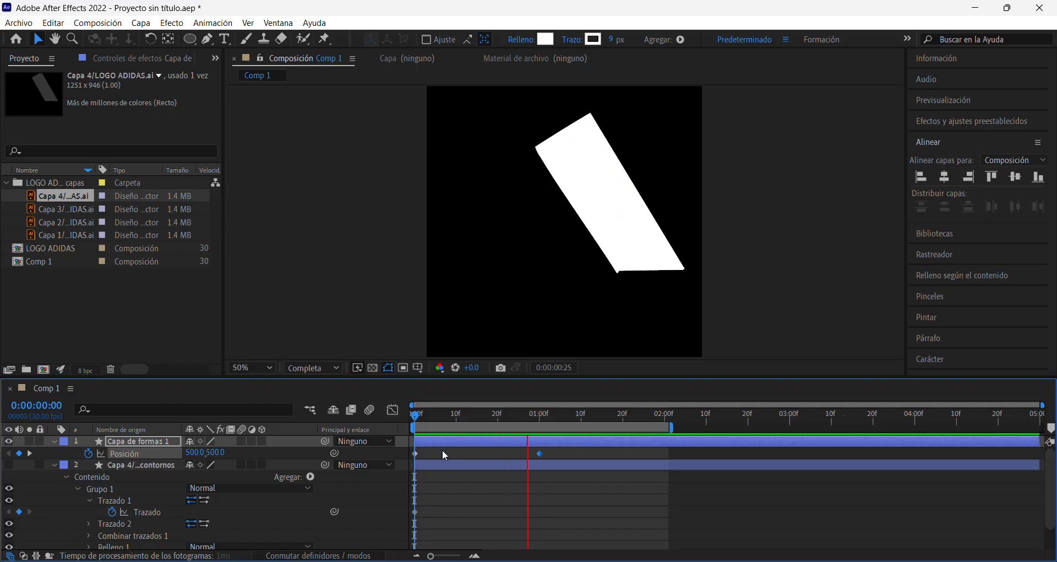
left_click_drag(540, 416, 541, 453)
left_click(295, 283)
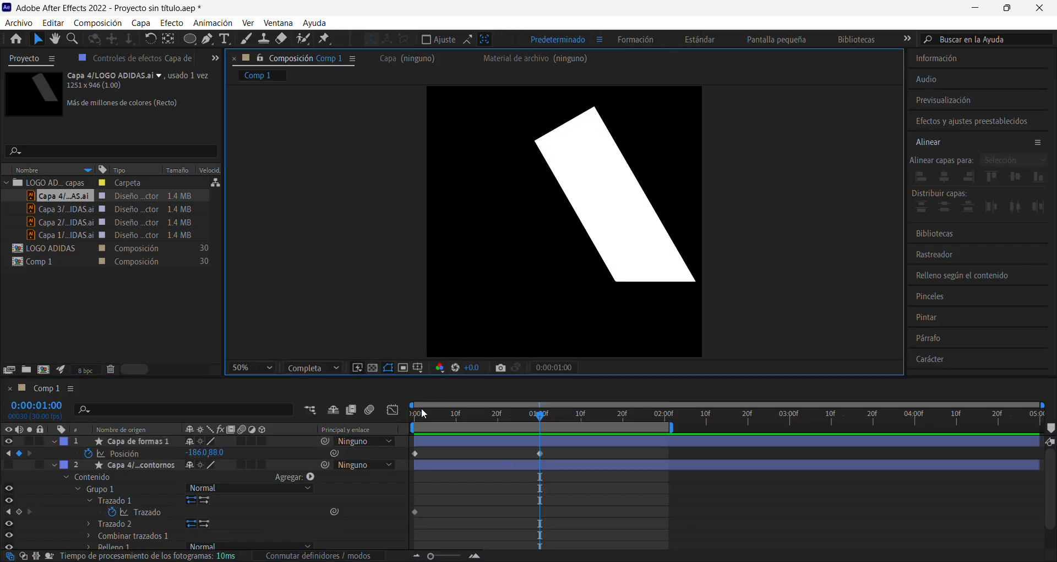
left_click_drag(422, 416, 365, 421)
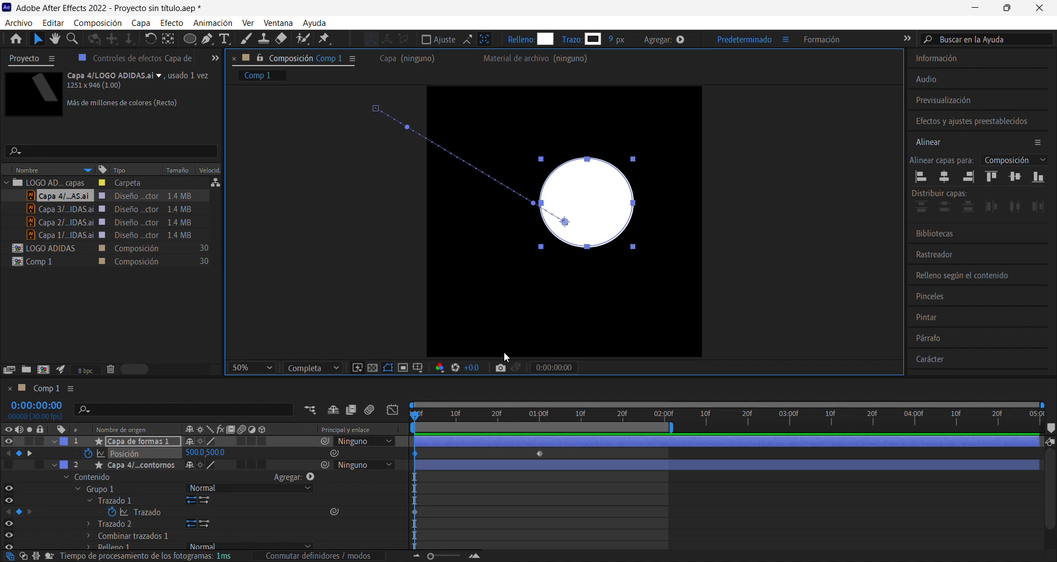
left_click_drag(512, 407, 540, 410)
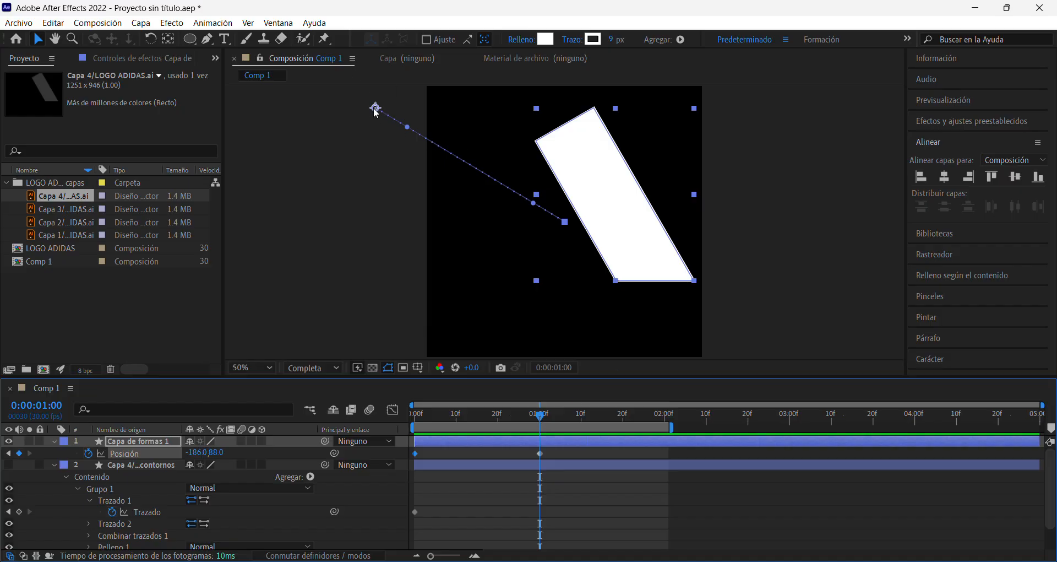
left_click_drag(541, 418, 414, 435)
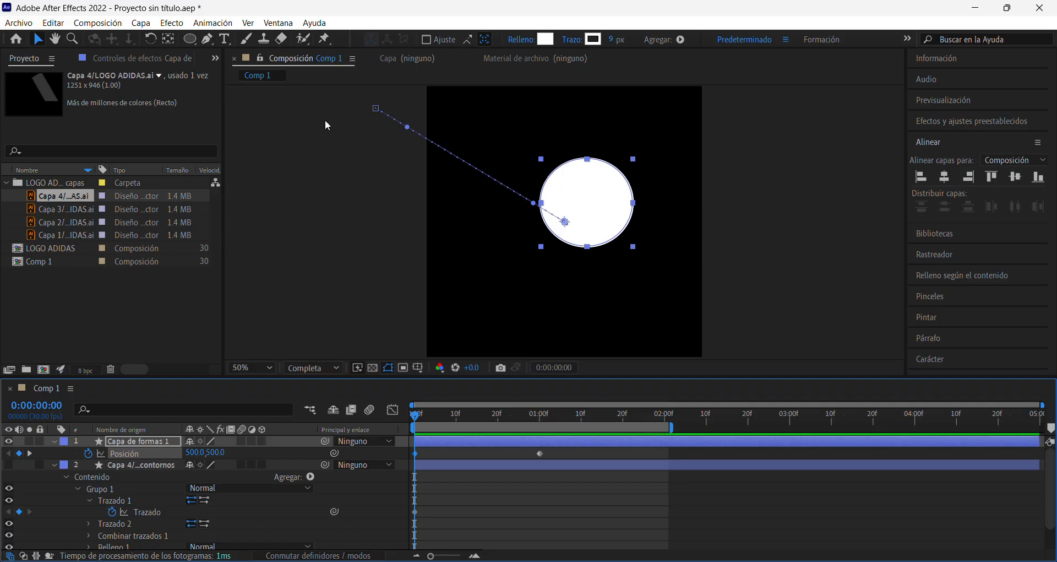
- Delete Capa de formas 1 and the Capa 4 contornos layer from Comp 1
key("ctrl+z")
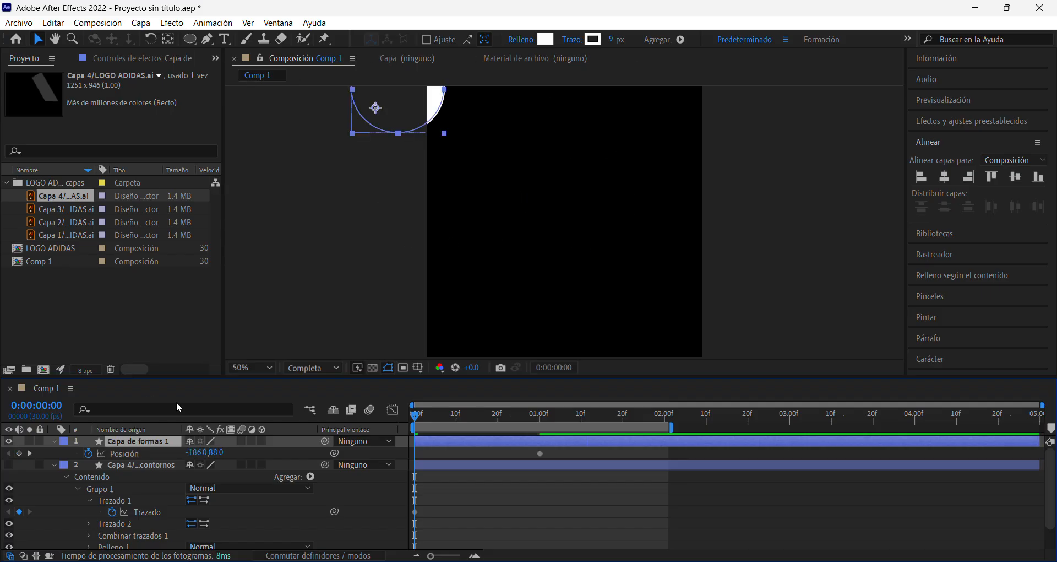
key("Delete")
left_click(156, 443)
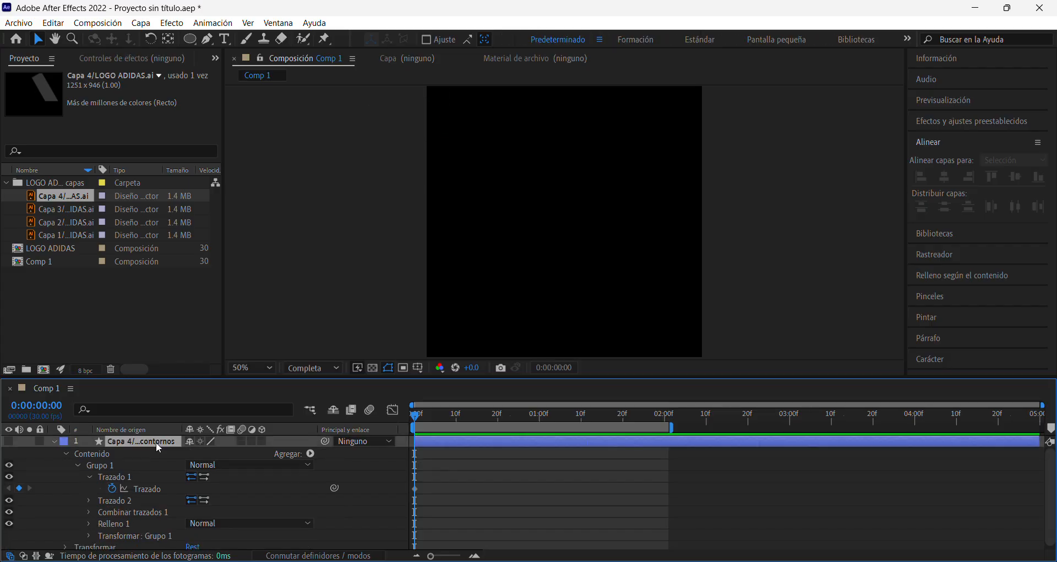
key("Delete")
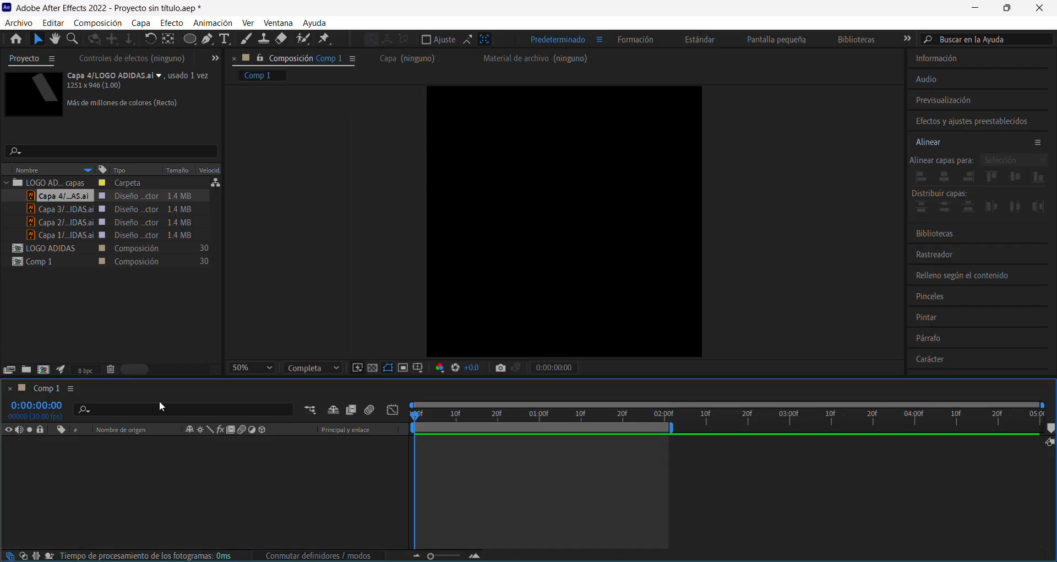
- Add Capa 2/LOGO ADIDAS.ai to Comp 1 and move its stripe near the middle of the frame
left_click(74, 211)
left_click(74, 225)
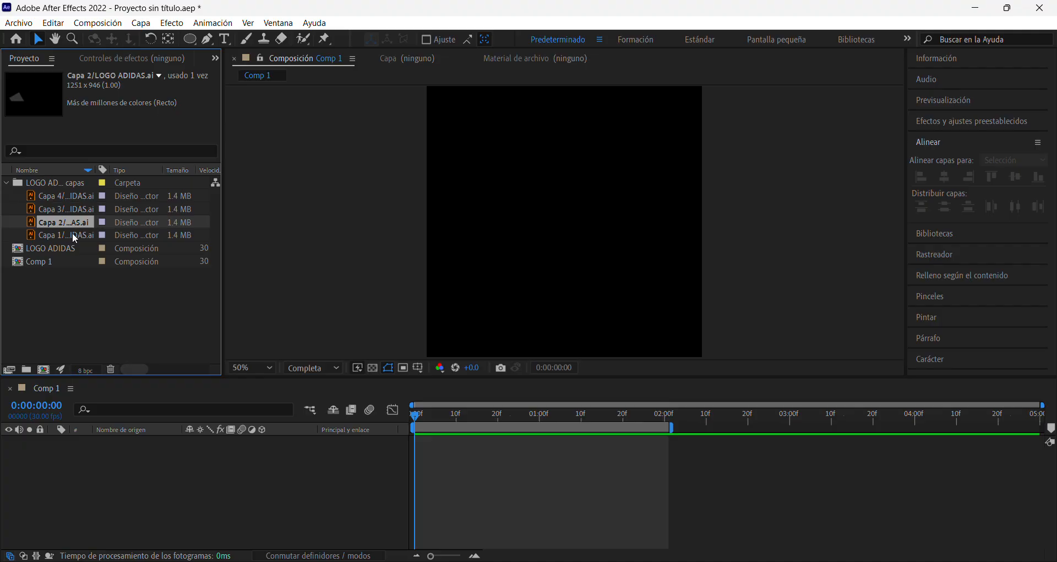
left_click_drag(78, 223, 147, 454)
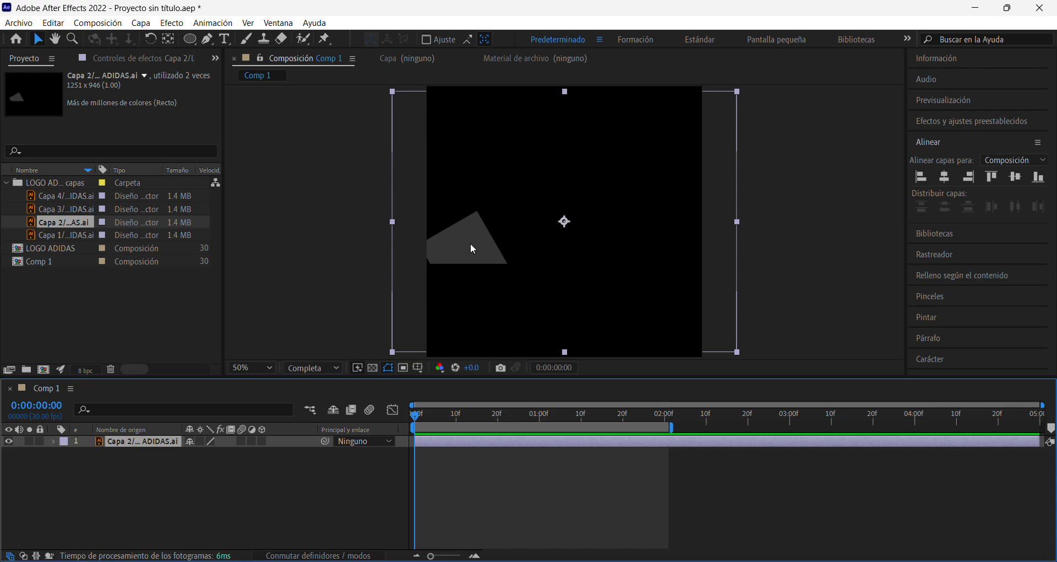
left_click_drag(472, 248, 556, 230)
left_click(125, 502)
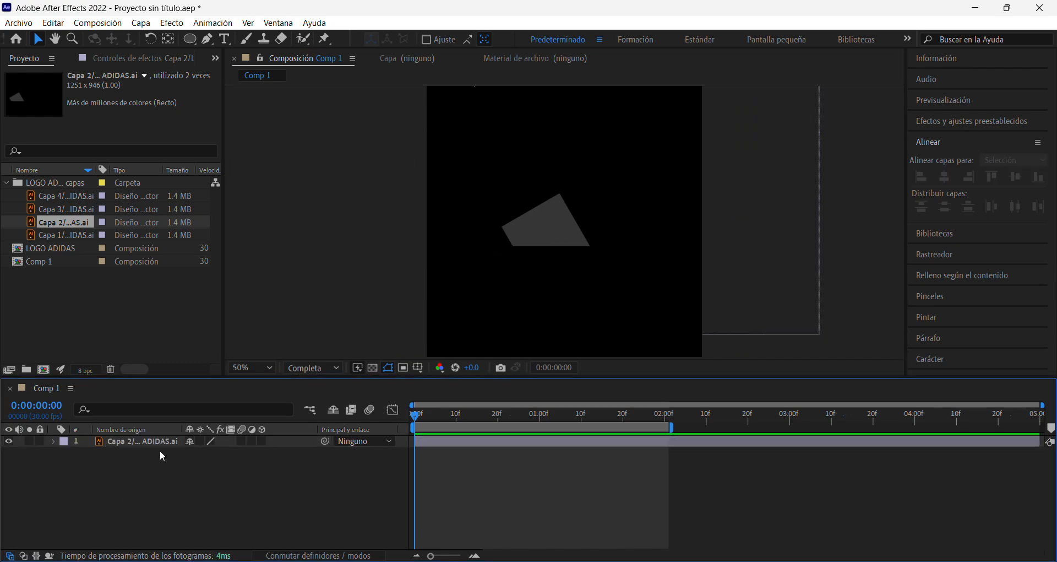
- Trace the Capa 2 stripe's four corners with the Pen tool as a closed white shape, and delete the Capa 2 source layer
left_click_drag(207, 39, 252, 43)
key("period")
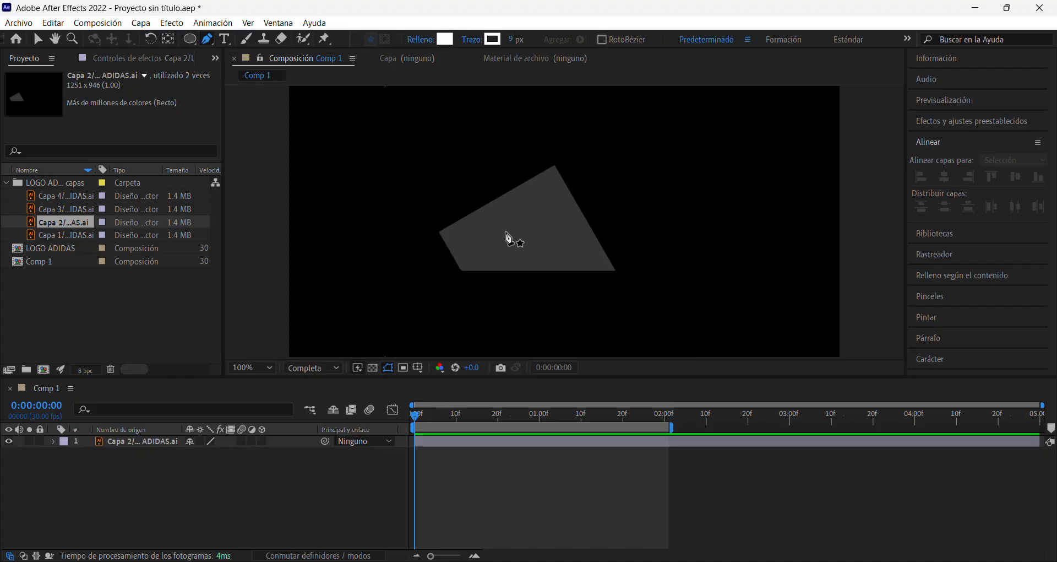
left_click(440, 233)
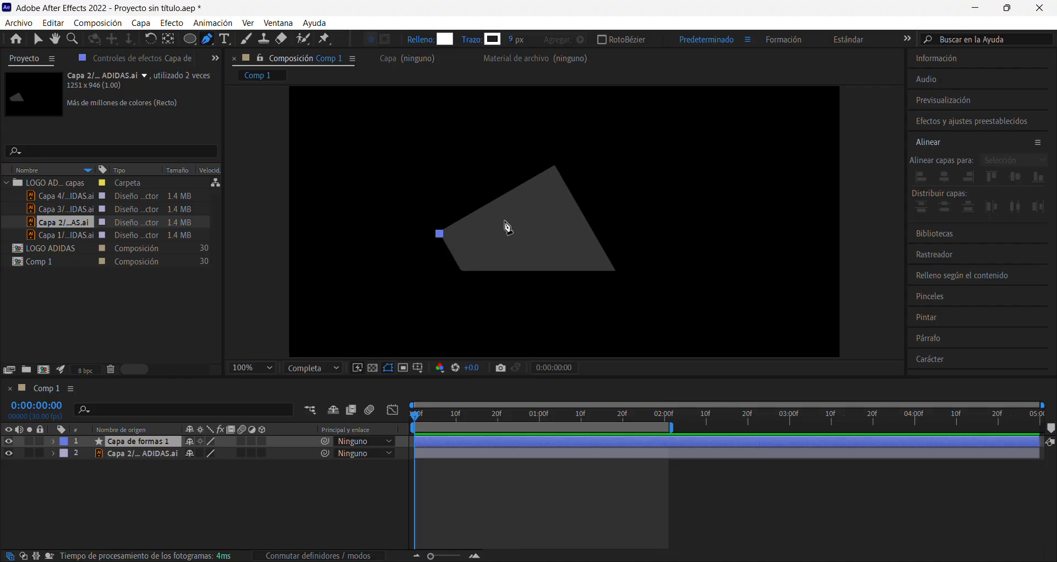
left_click(554, 167)
left_click(616, 271)
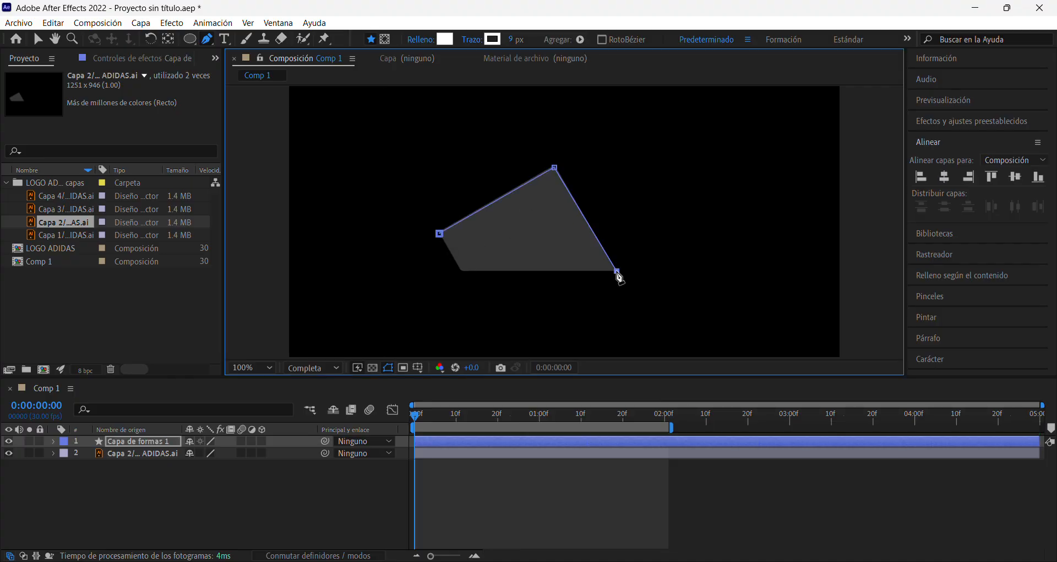
left_click(462, 271)
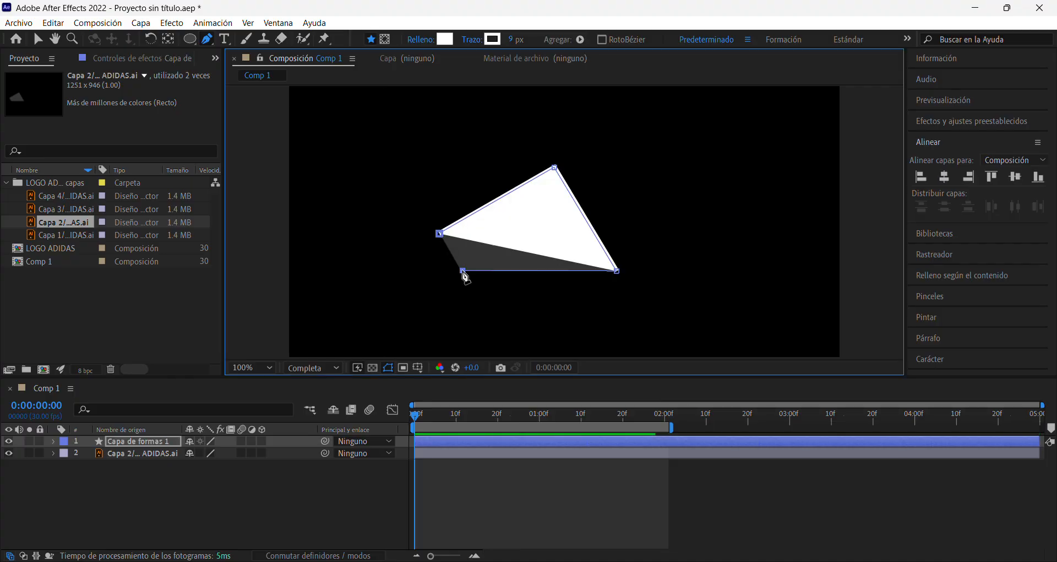
left_click(440, 234)
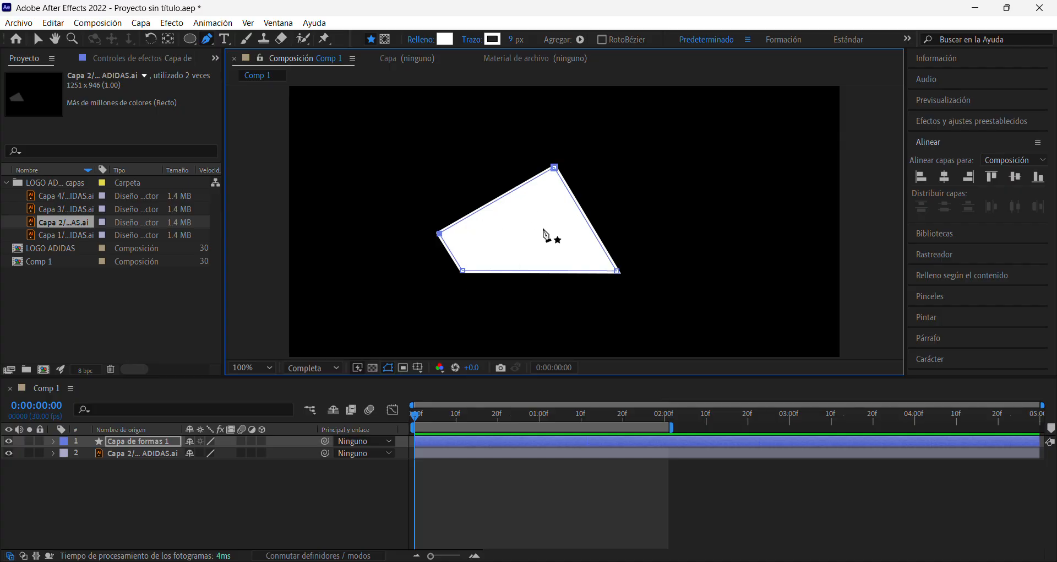
left_click(157, 452)
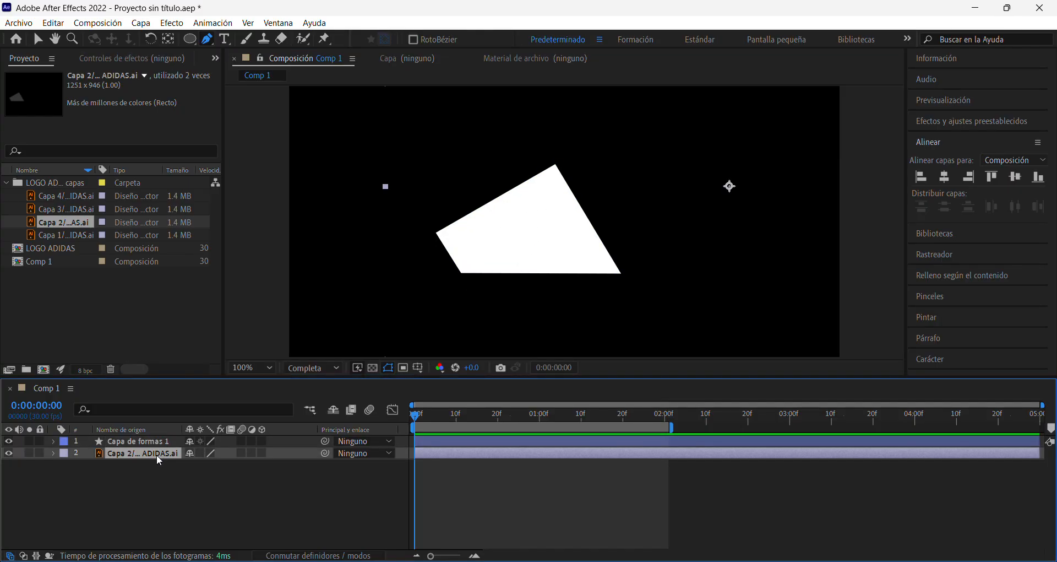
key("Delete")
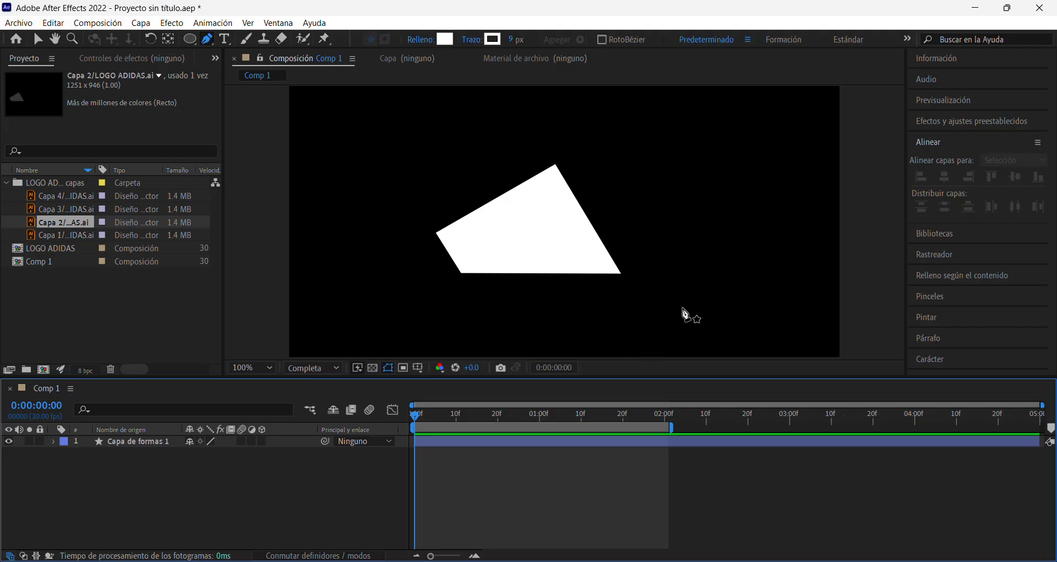
- Select Capa de formas 1 and move its white stripe shape slightly up and to the right in the frame
left_click(38, 39)
left_click(144, 441)
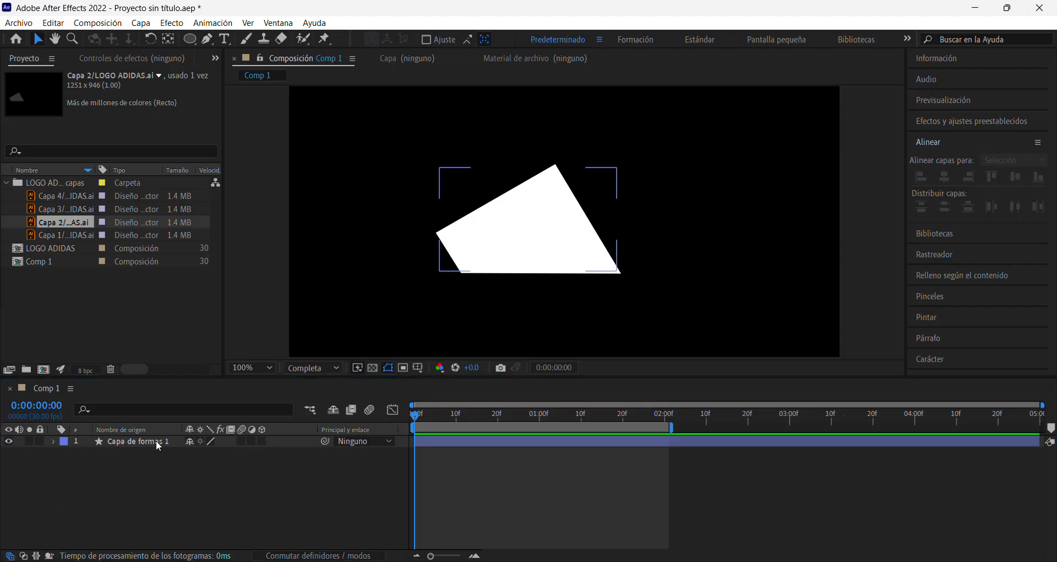
left_click(613, 221)
left_click_drag(613, 221, 542, 226)
- Expand the contents of Capa de formas 1 down to Forma 1 and select its Trazado 1 path
left_click(53, 442)
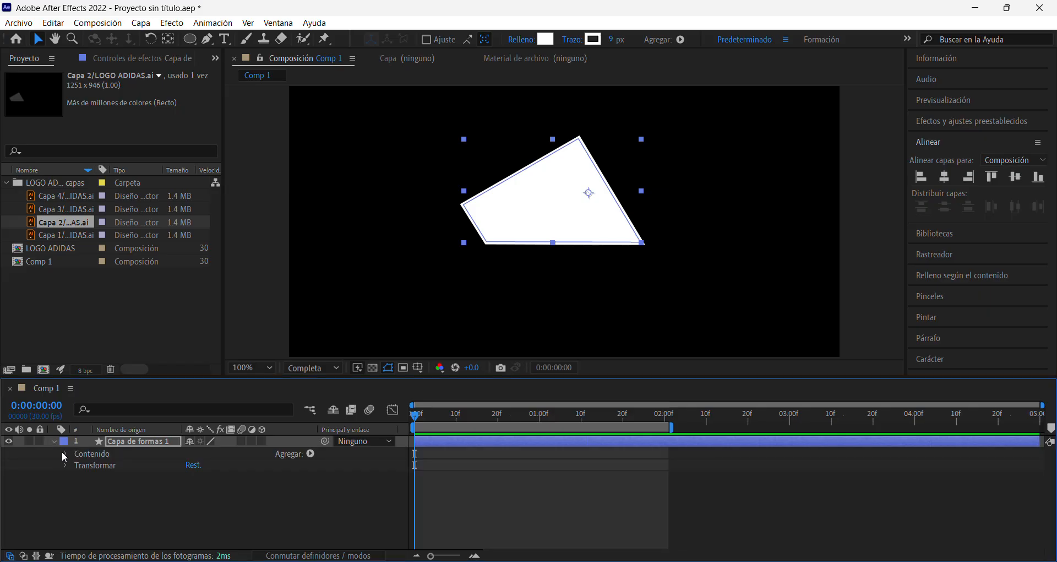
left_click(64, 453)
left_click(77, 466)
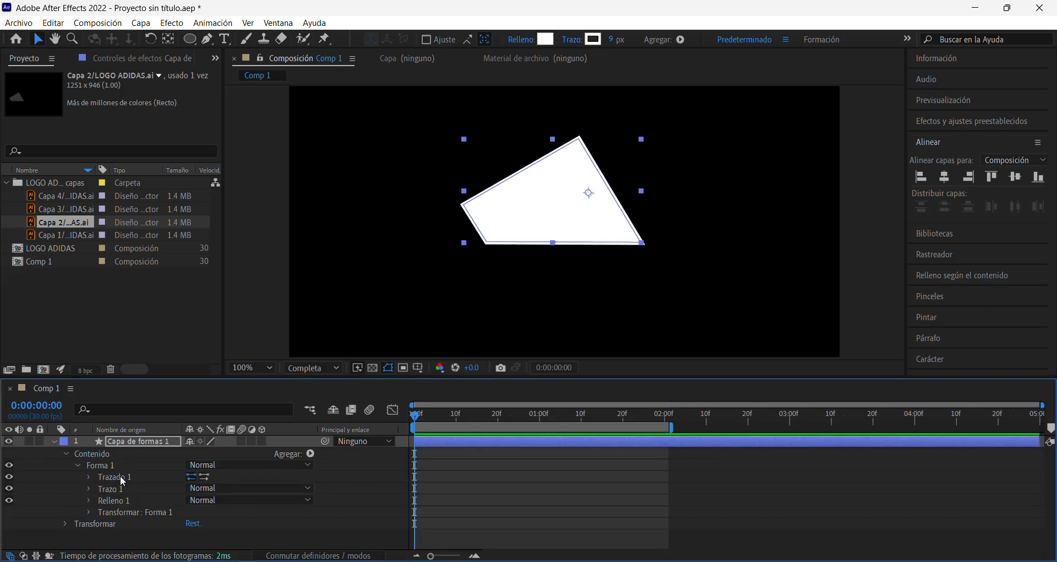
left_click(122, 477)
left_click(89, 477)
left_click(89, 476)
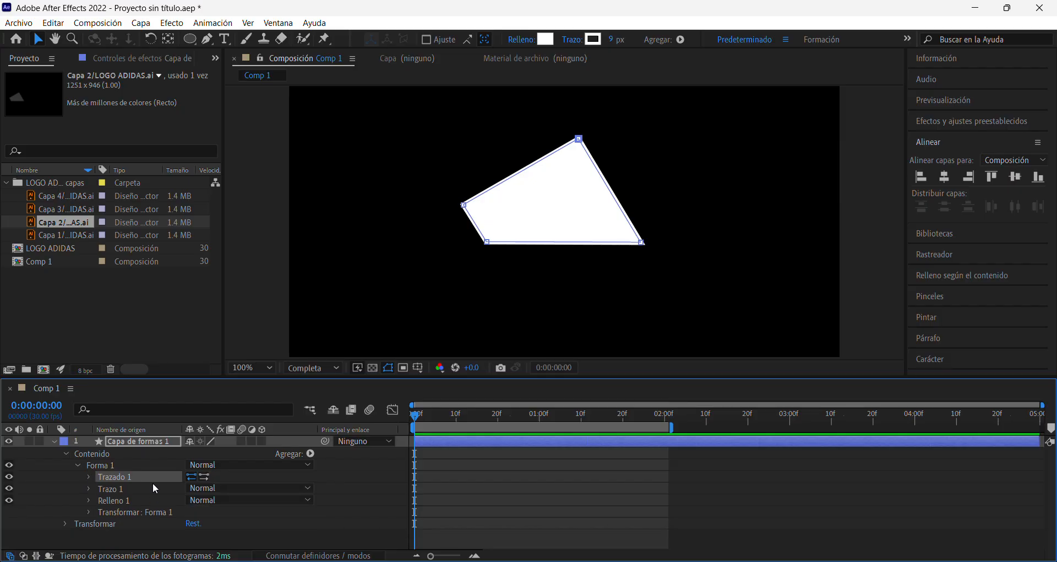
right_click(113, 477)
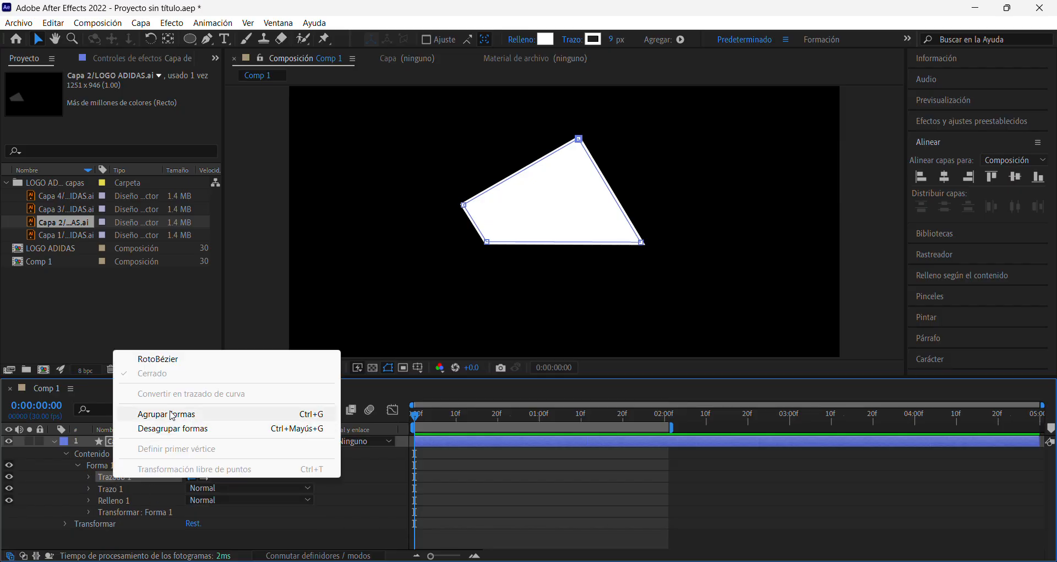
left_click(101, 477)
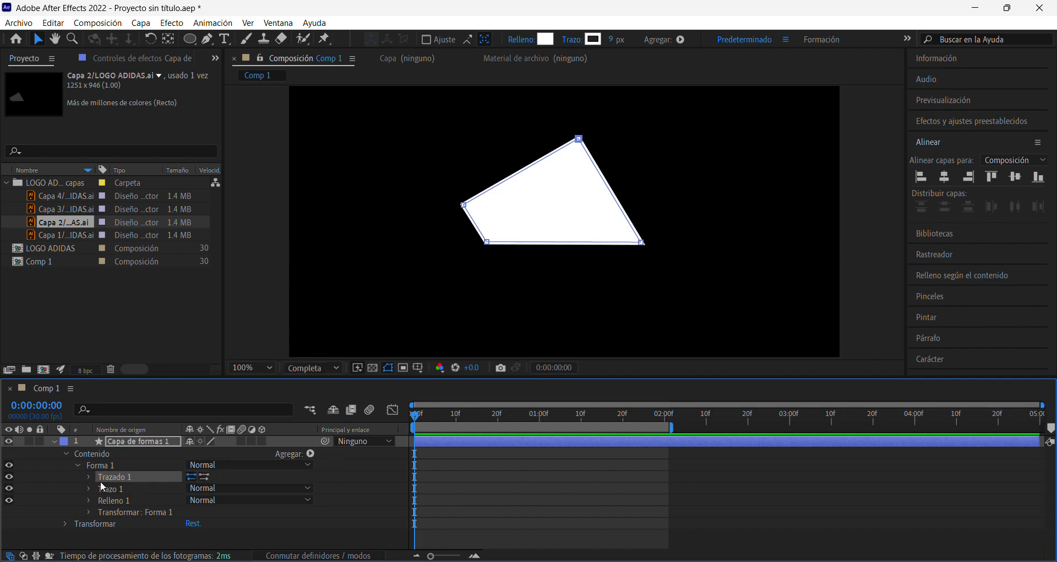
- Move the current time to 0:00:00:23 and select the Forma 1 group of Capa de formas 1
left_click_drag(416, 414, 510, 414)
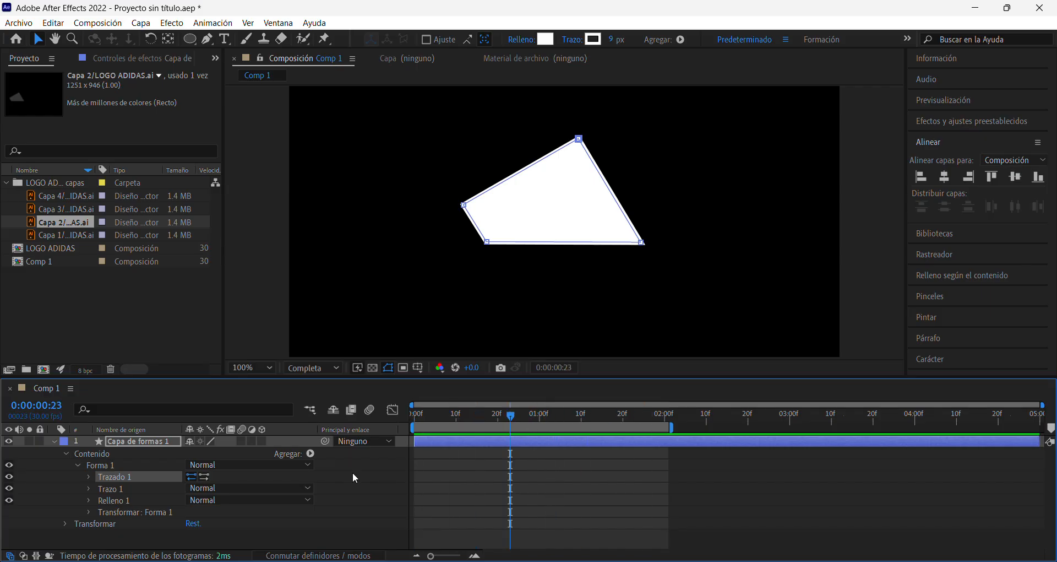
key("comma")
right_click(593, 265)
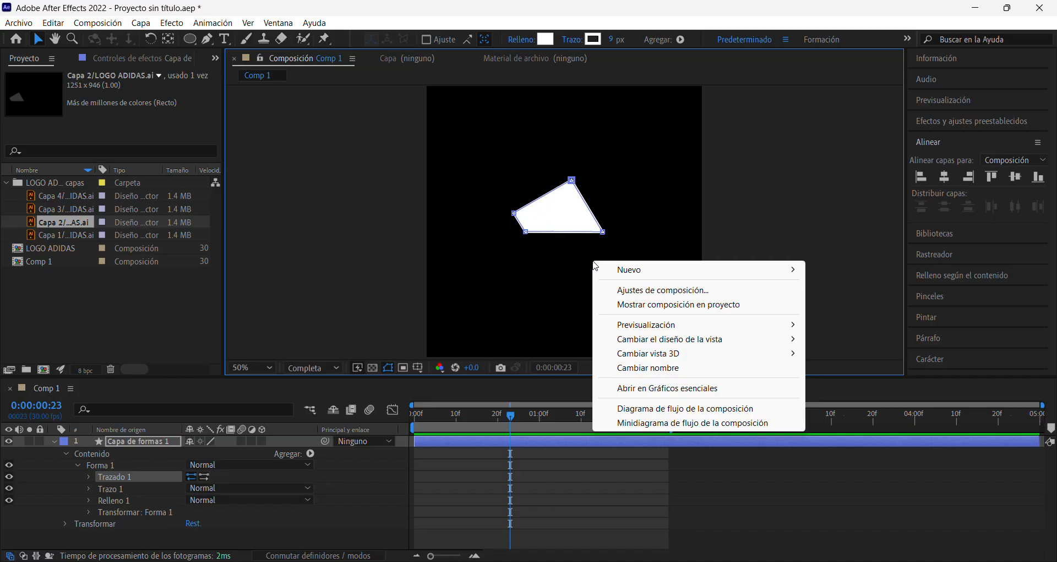
left_click(764, 220)
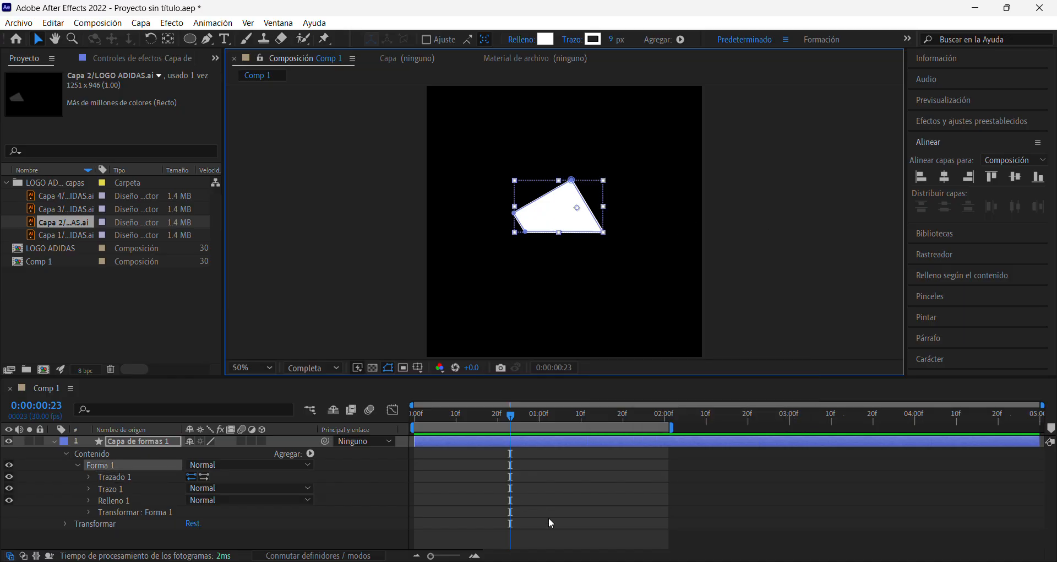